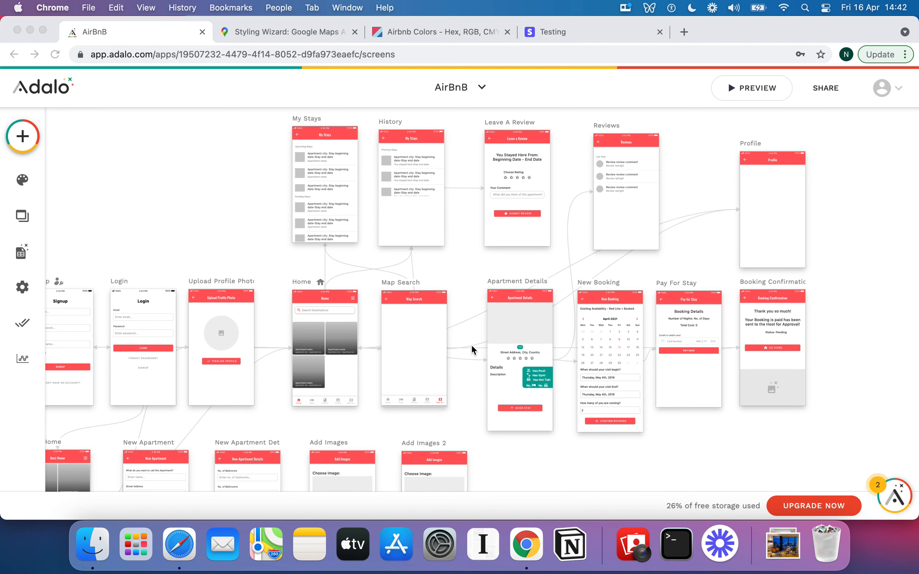
Check the Map component's entry in the component marketplace, then return to the Map Search screen
{"action": "scroll", "coordinate": [471, 344], "scroll_direction": "left", "scroll_amount": 4}
{"action": "scroll", "coordinate": [471, 344], "scroll_direction": "down", "scroll_amount": 2}
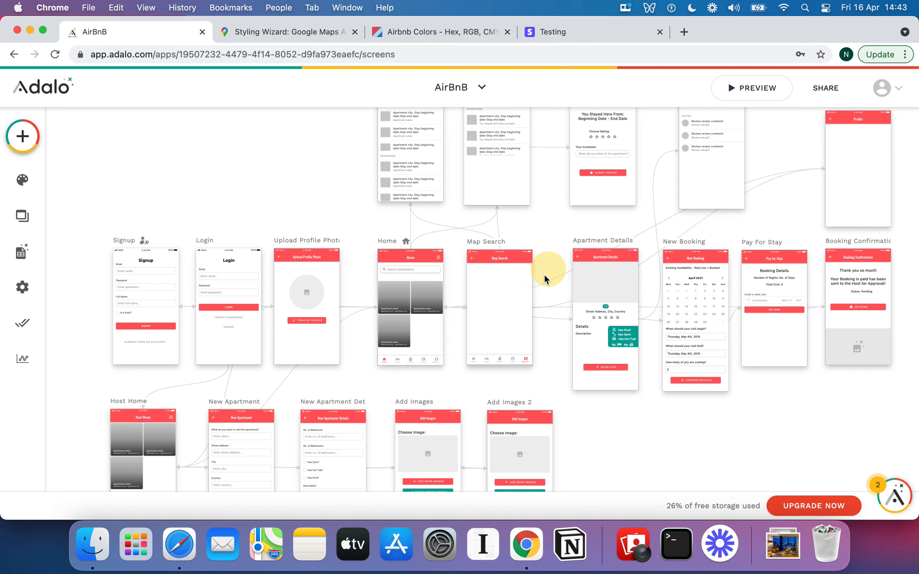
{"action": "scroll", "coordinate": [511, 285], "scroll_direction": "up", "scroll_amount": 5}
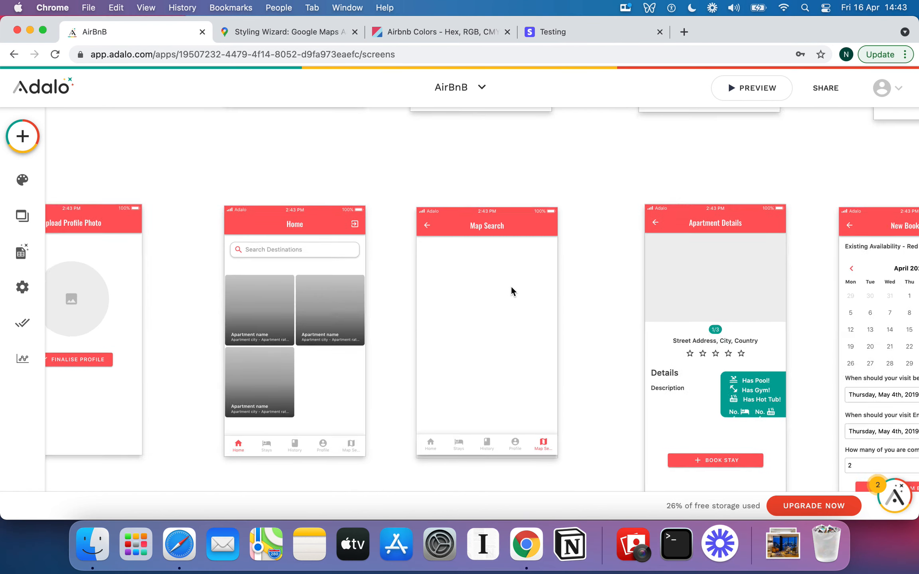
{"action": "scroll", "coordinate": [512, 288], "scroll_direction": "up", "scroll_amount": 3}
{"action": "scroll", "coordinate": [510, 289], "scroll_direction": "down", "scroll_amount": 2}
{"action": "left_click", "coordinate": [28, 147]}
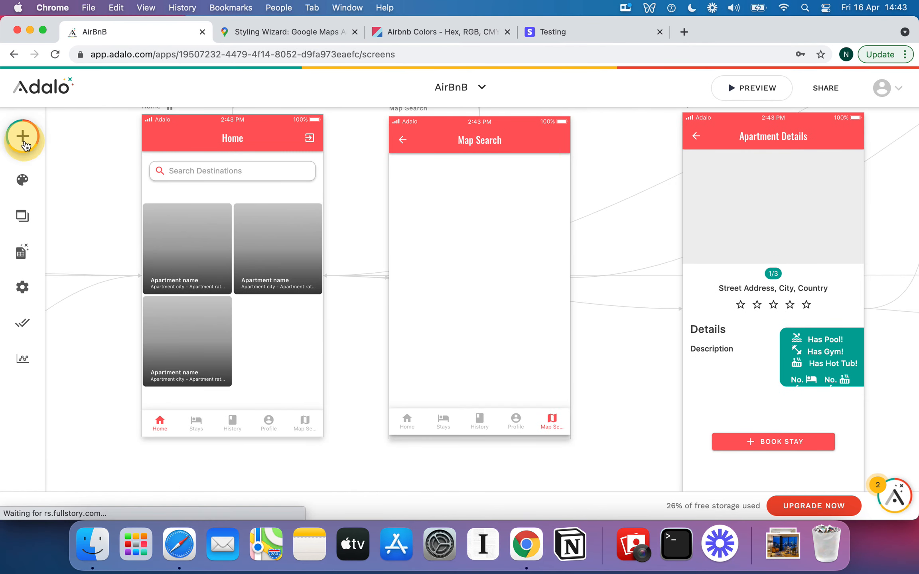
{"action": "scroll", "coordinate": [178, 299], "scroll_direction": "down", "scroll_amount": 10}
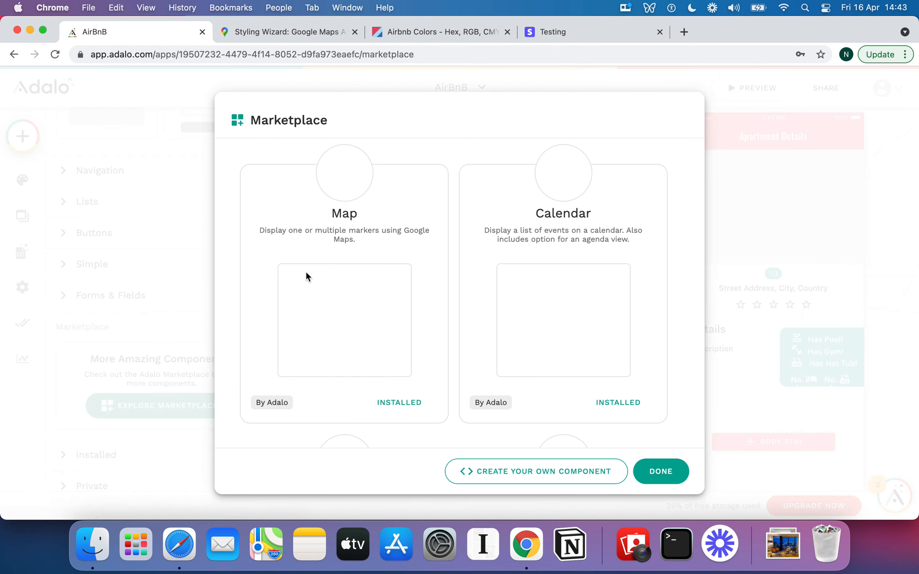
{"action": "scroll", "coordinate": [364, 277], "scroll_direction": "down", "scroll_amount": 2}
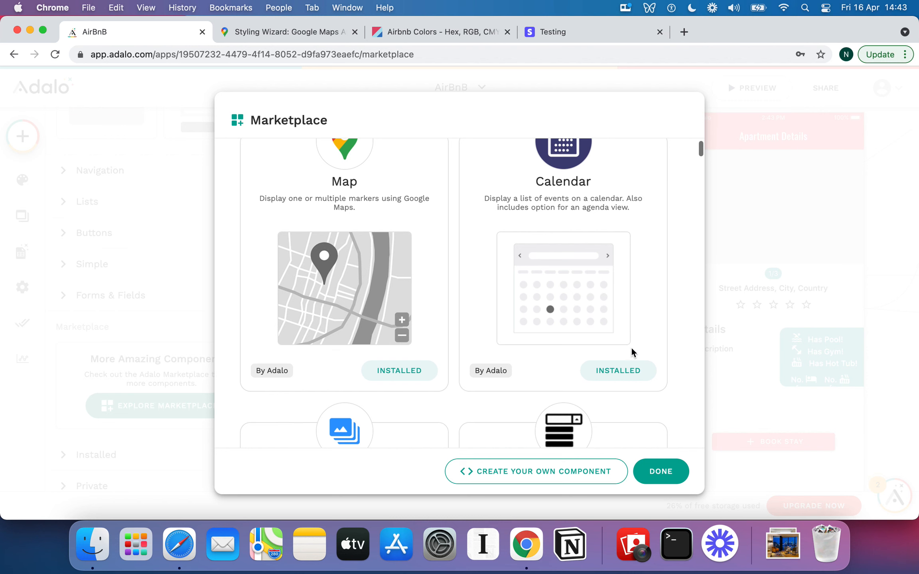
{"action": "left_click", "coordinate": [652, 466]}
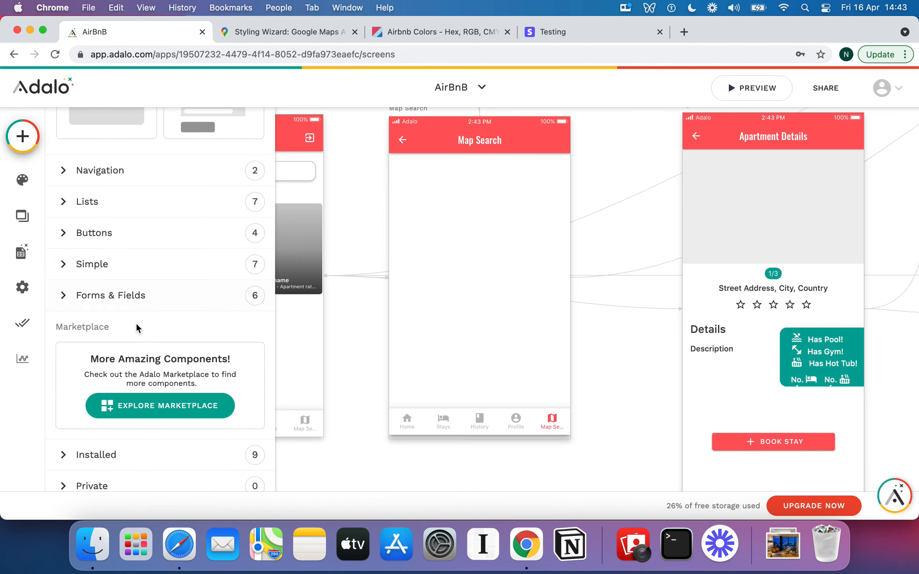
Place the installed Map component in the middle of the empty Map Search screen
{"action": "left_click", "coordinate": [64, 434]}
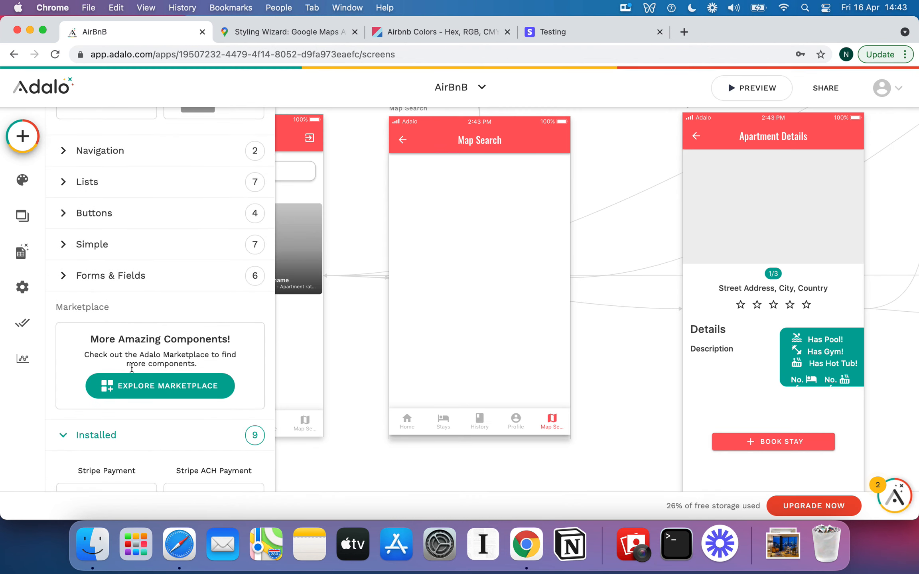
{"action": "scroll", "coordinate": [131, 367], "scroll_direction": "down", "scroll_amount": 10}
{"action": "left_click_drag", "start_coordinate": [215, 223], "coordinate": [482, 270]}
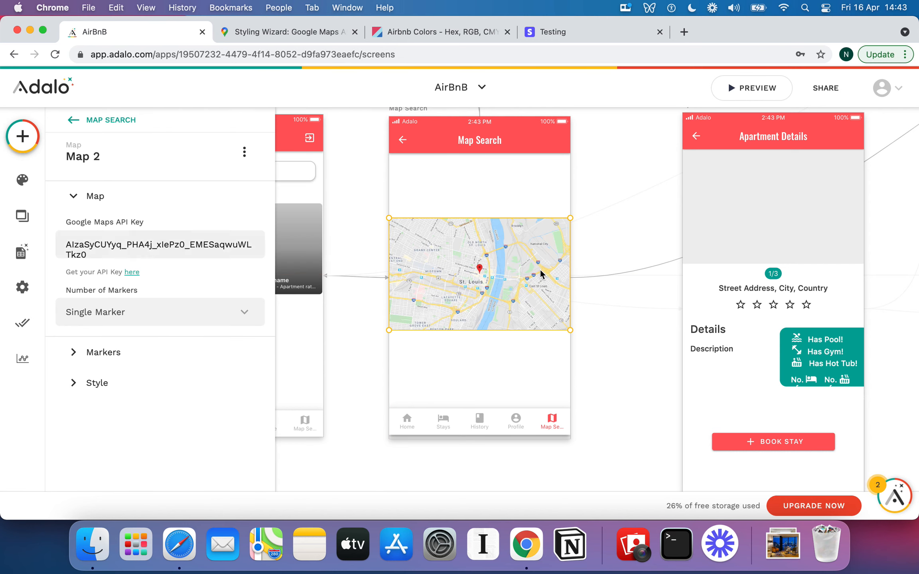
Review the Maps help page on getting a Google Maps API key, enabling the required APIs and choosing map styles, then close it
{"action": "left_click", "coordinate": [182, 244]}
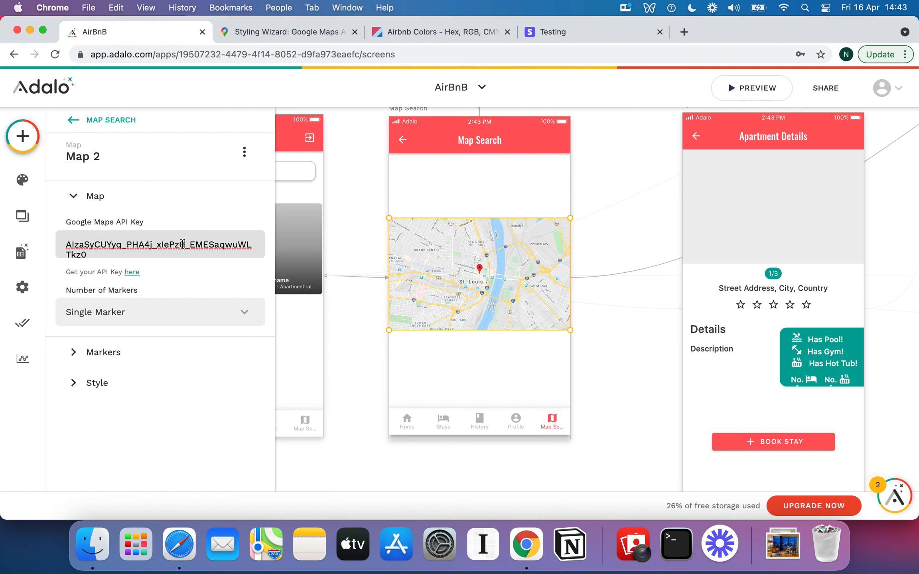
{"action": "left_click", "coordinate": [132, 273]}
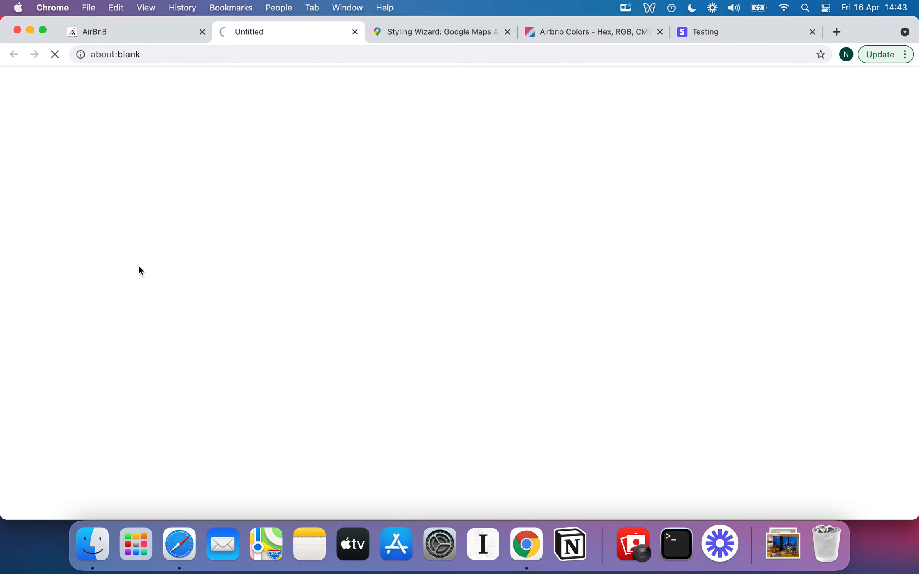
{"action": "scroll", "coordinate": [382, 214], "scroll_direction": "down", "scroll_amount": 2}
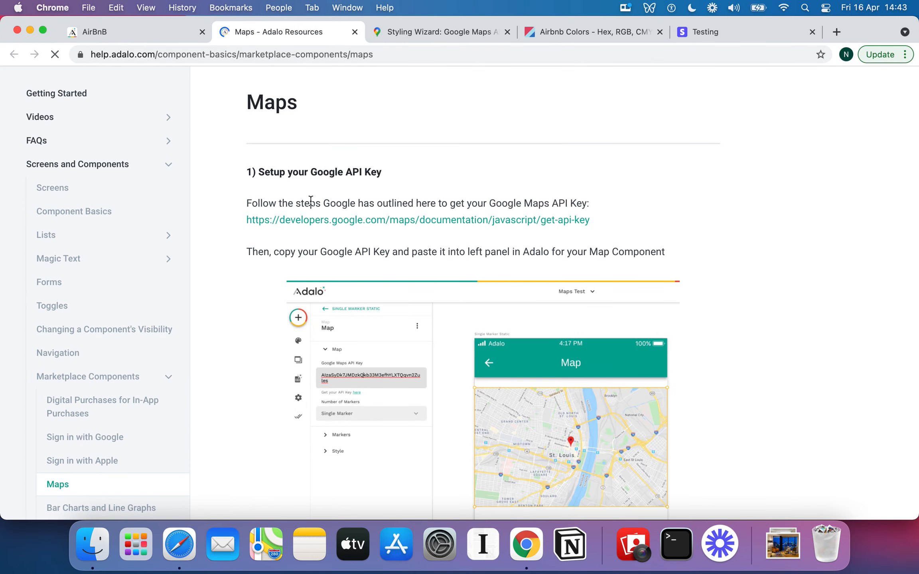
{"action": "scroll", "coordinate": [469, 239], "scroll_direction": "down", "scroll_amount": 10}
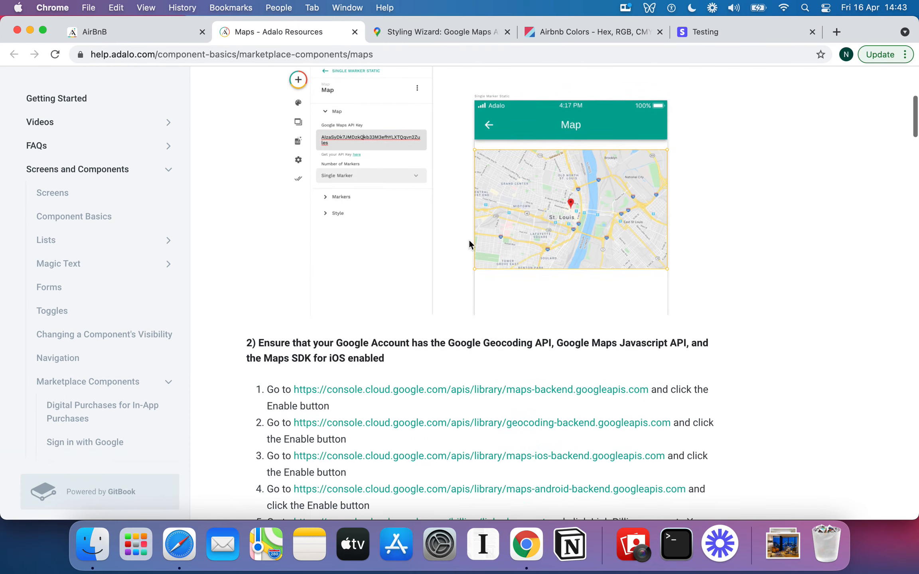
{"action": "scroll", "coordinate": [469, 241], "scroll_direction": "up", "scroll_amount": 13}
{"action": "scroll", "coordinate": [478, 284], "scroll_direction": "down", "scroll_amount": 10}
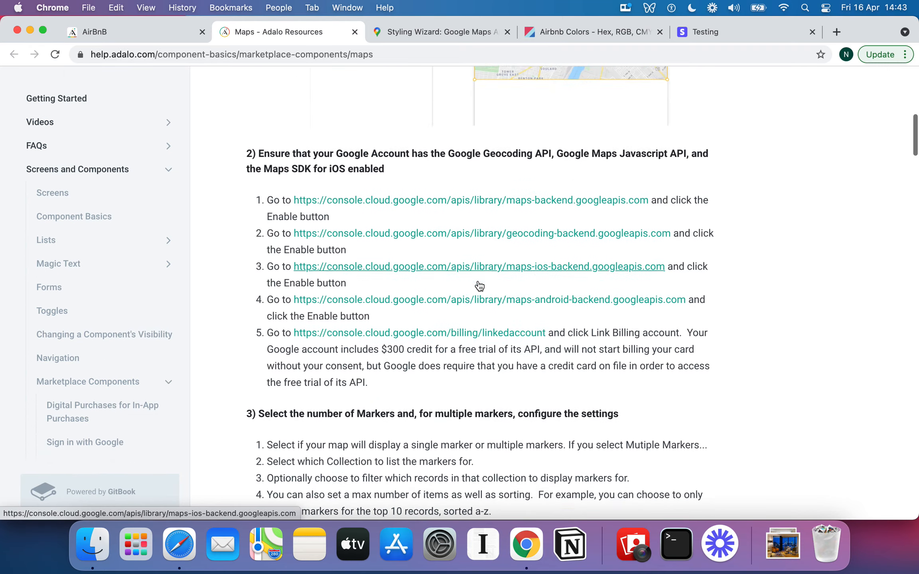
{"action": "scroll", "coordinate": [438, 284], "scroll_direction": "down", "scroll_amount": 15}
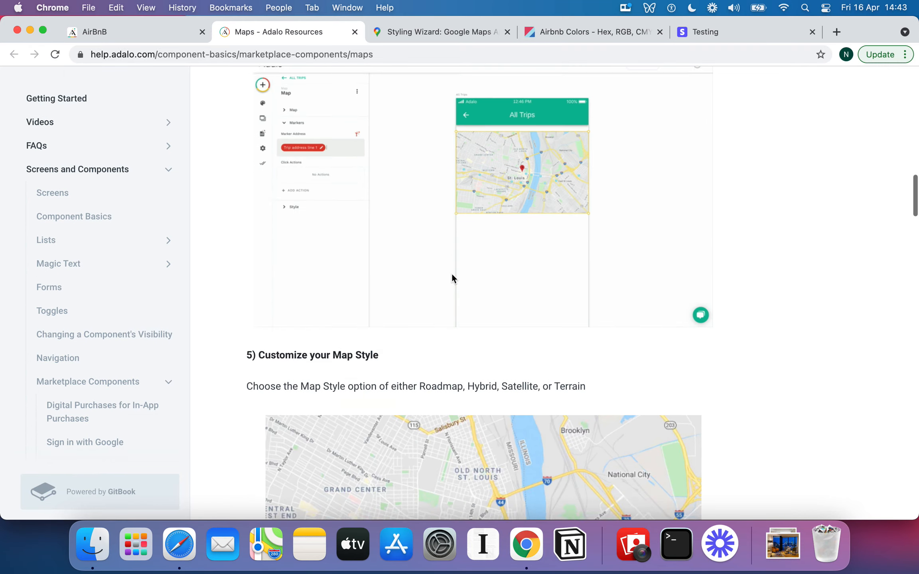
{"action": "scroll", "coordinate": [452, 275], "scroll_direction": "down", "scroll_amount": 20}
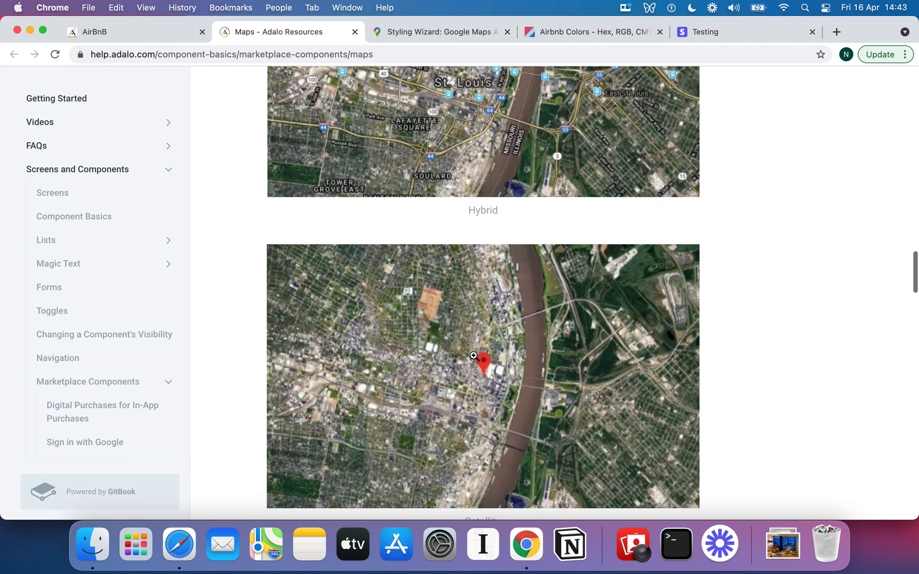
{"action": "scroll", "coordinate": [474, 356], "scroll_direction": "down", "scroll_amount": 5}
{"action": "scroll", "coordinate": [399, 80], "scroll_direction": "up", "scroll_amount": 10}
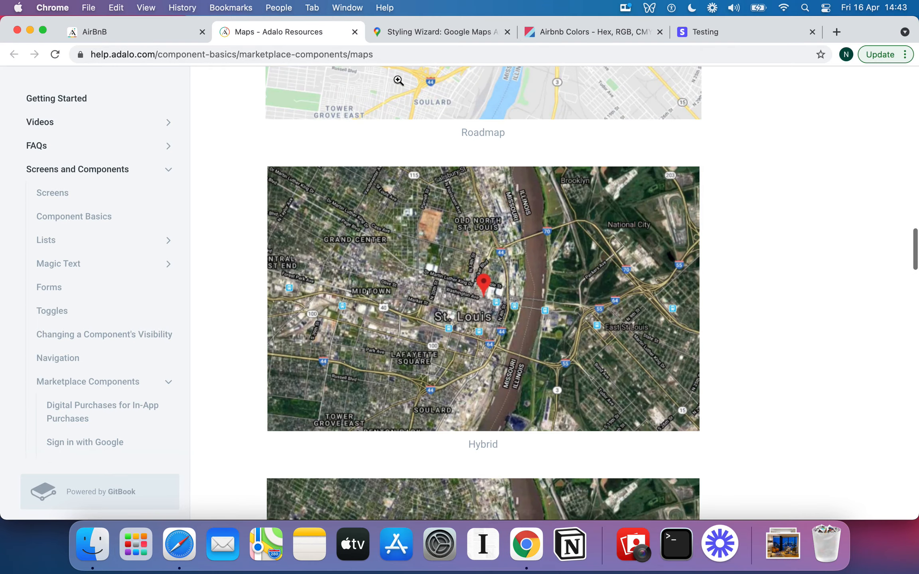
{"action": "left_click", "coordinate": [354, 32]}
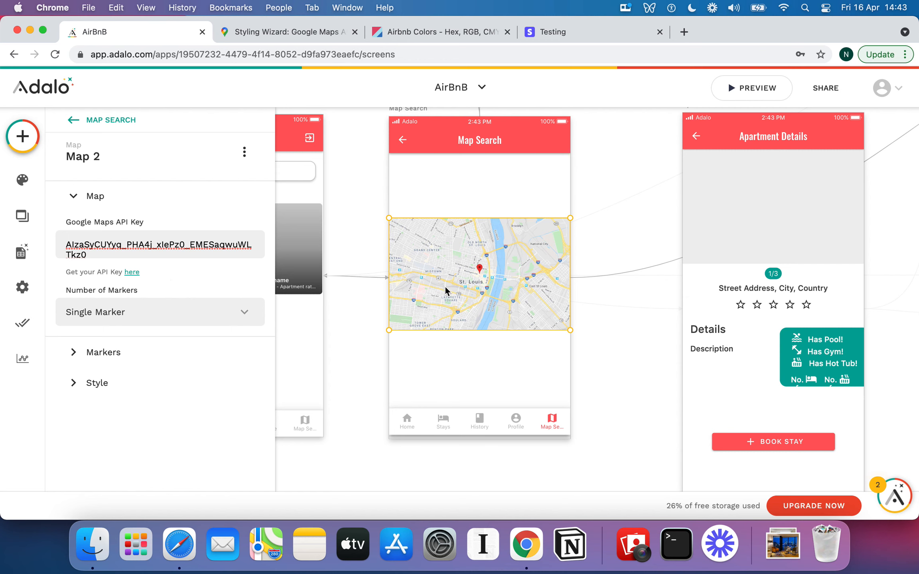
Copy the Search Destinations group from the Home screen to the Map Search screen, just below its header
{"action": "left_click", "coordinate": [465, 190]}
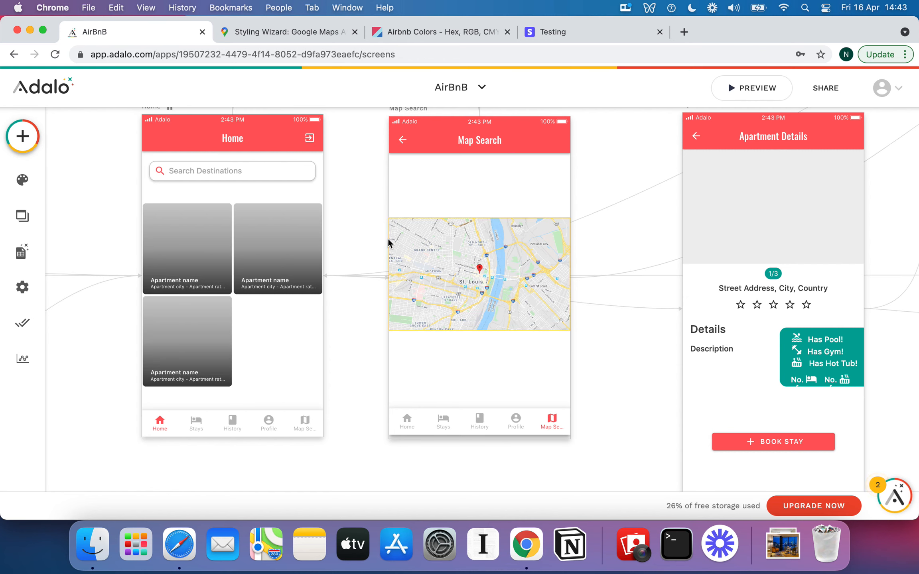
{"action": "left_click", "coordinate": [267, 175]}
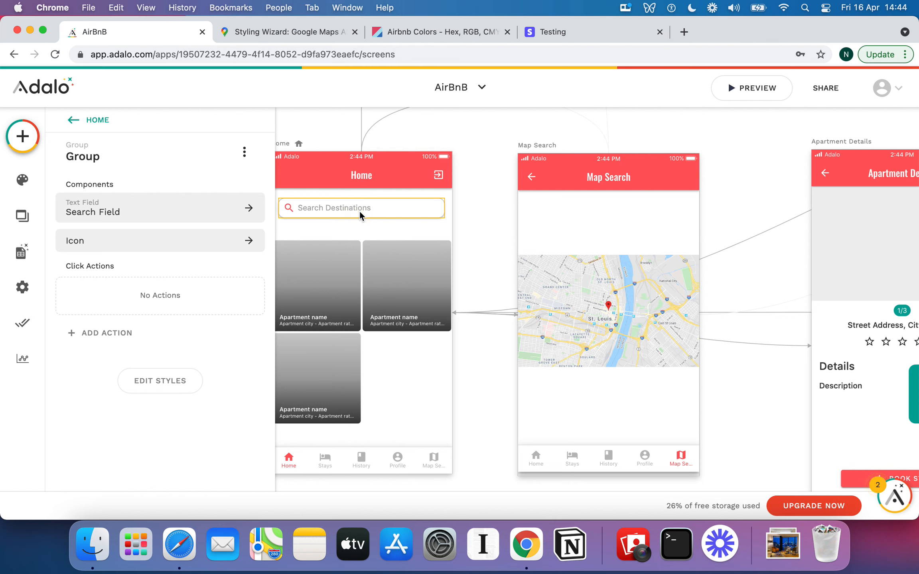
{"action": "key", "text": "super+v"}
{"action": "left_click_drag", "start_coordinate": [364, 213], "coordinate": [613, 213]}
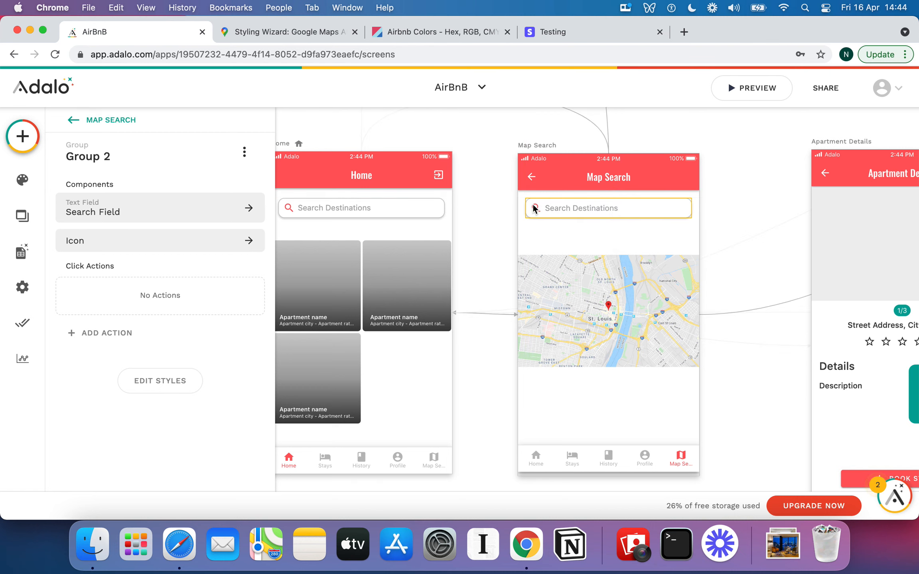
Rename the text field in the copied search group as Map Search Field
{"action": "left_click", "coordinate": [118, 217]}
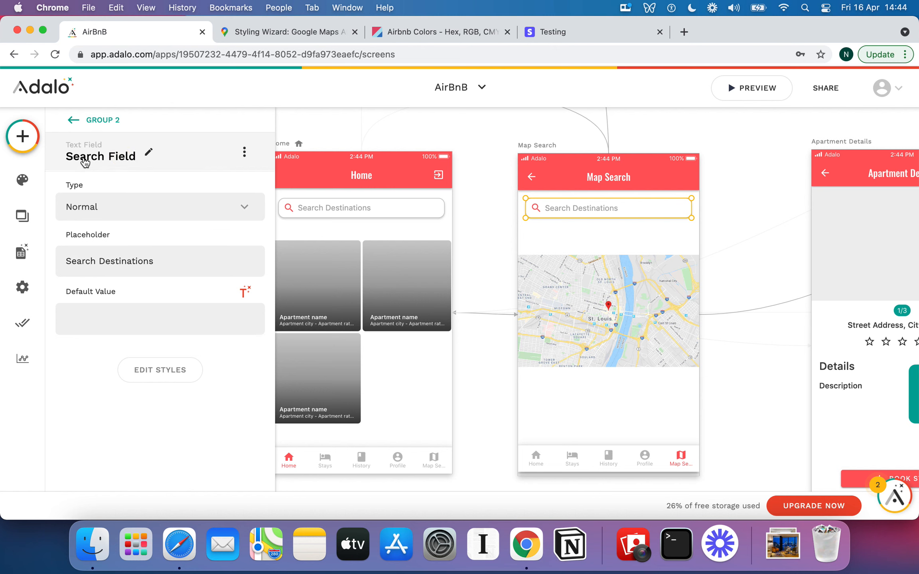
{"action": "left_click", "coordinate": [121, 157]}
{"action": "left_click", "coordinate": [71, 206]}
{"action": "key", "text": "BackSpace"}
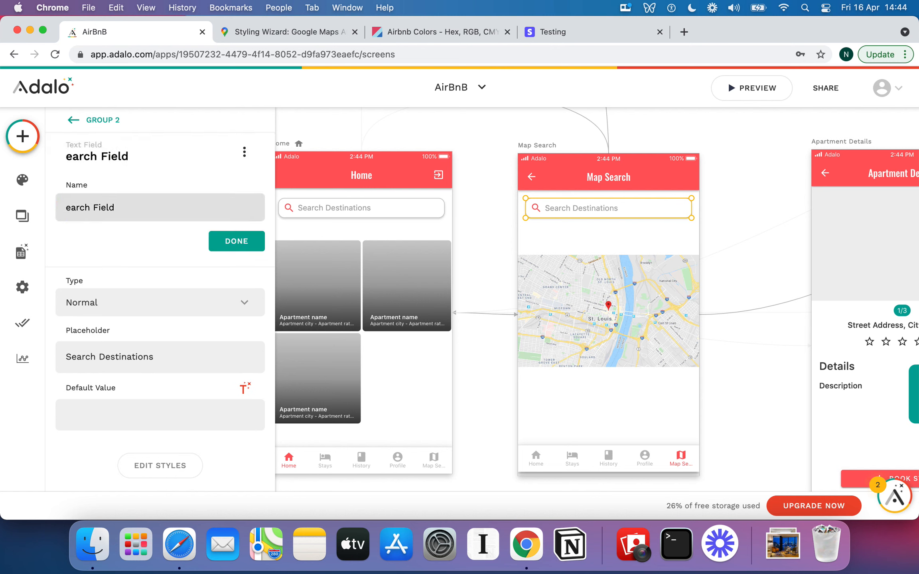
{"action": "type", "text": "Map S"}
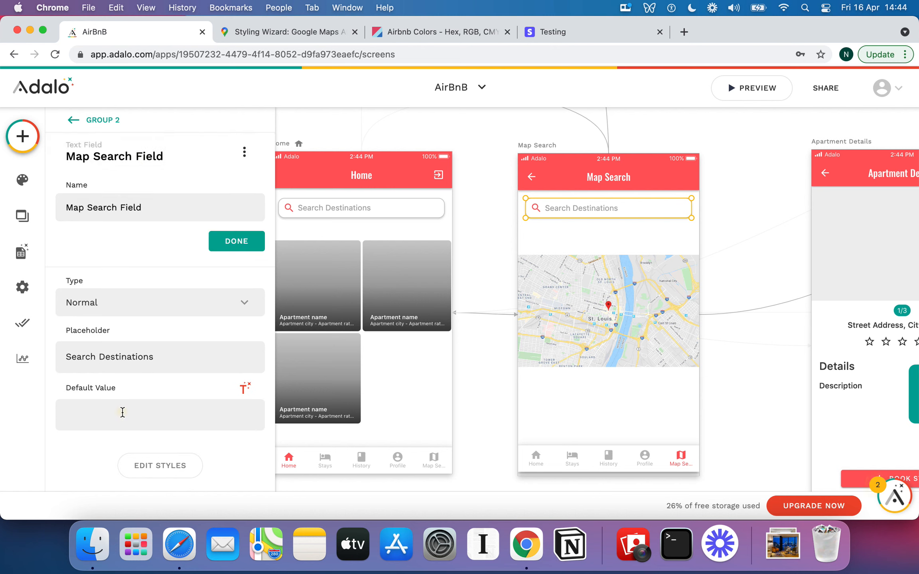
Set the map search field's default value to London
{"action": "left_click", "coordinate": [122, 413]}
{"action": "type", "text": "Lon donom"}
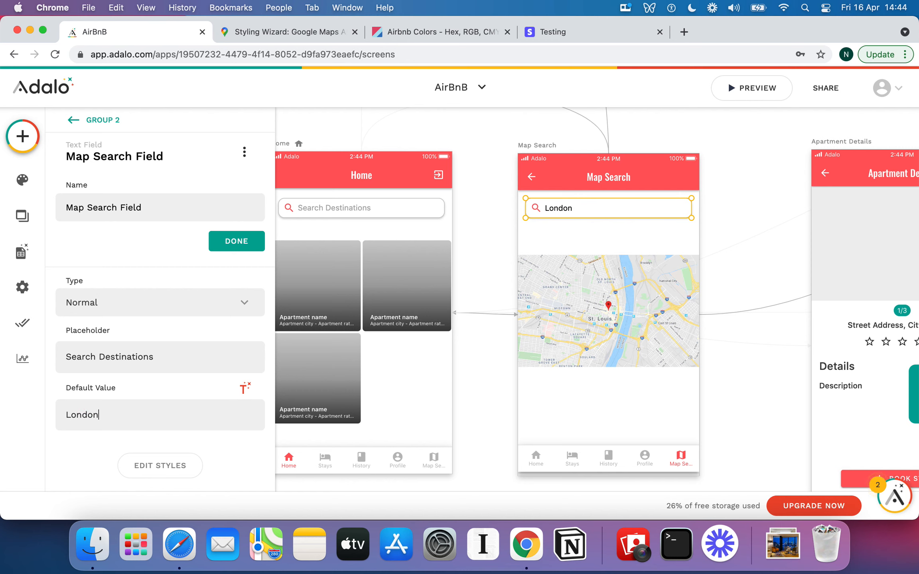
{"action": "left_click", "coordinate": [237, 242]}
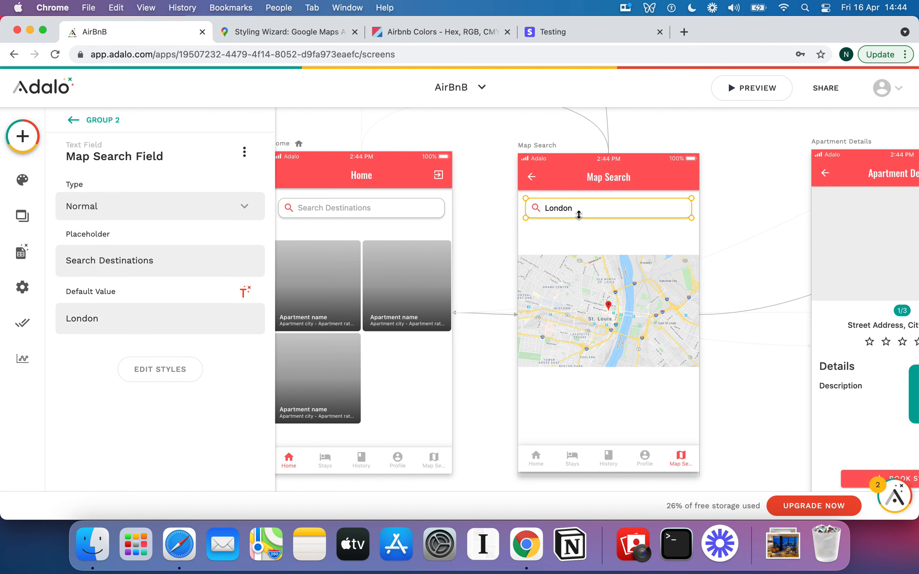
Extend the map on the Map Search screen downward to the bottom navigation bar
{"action": "left_click", "coordinate": [579, 236]}
{"action": "left_click", "coordinate": [603, 294]}
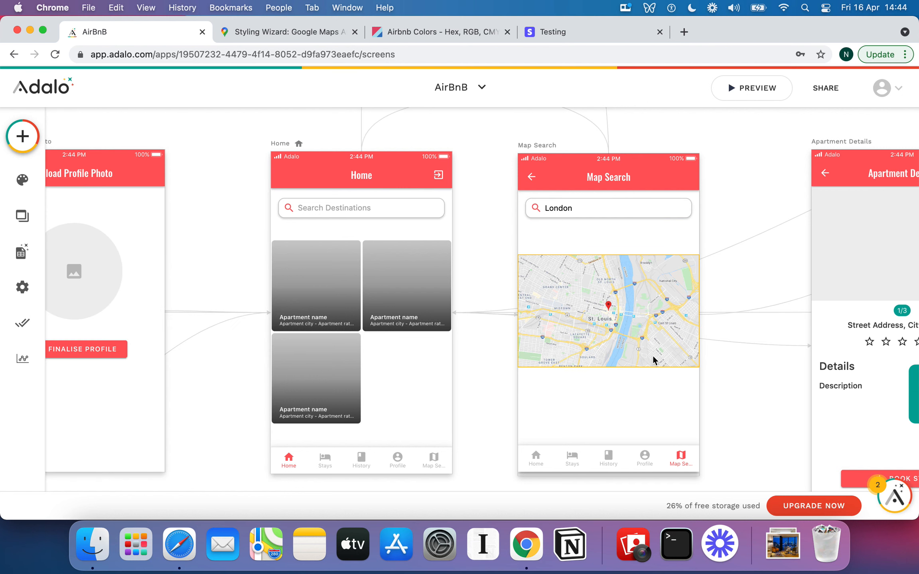
{"action": "left_click", "coordinate": [697, 366]}
{"action": "left_click_drag", "start_coordinate": [698, 395], "coordinate": [699, 447]}
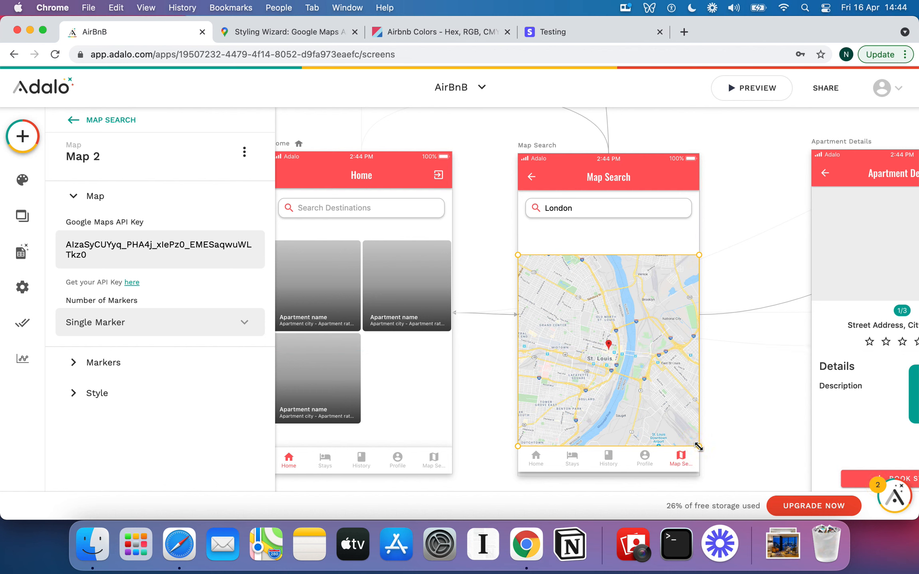
Configure the map for Multiple Markers with Apartments as the marker collection
{"action": "left_click", "coordinate": [147, 324]}
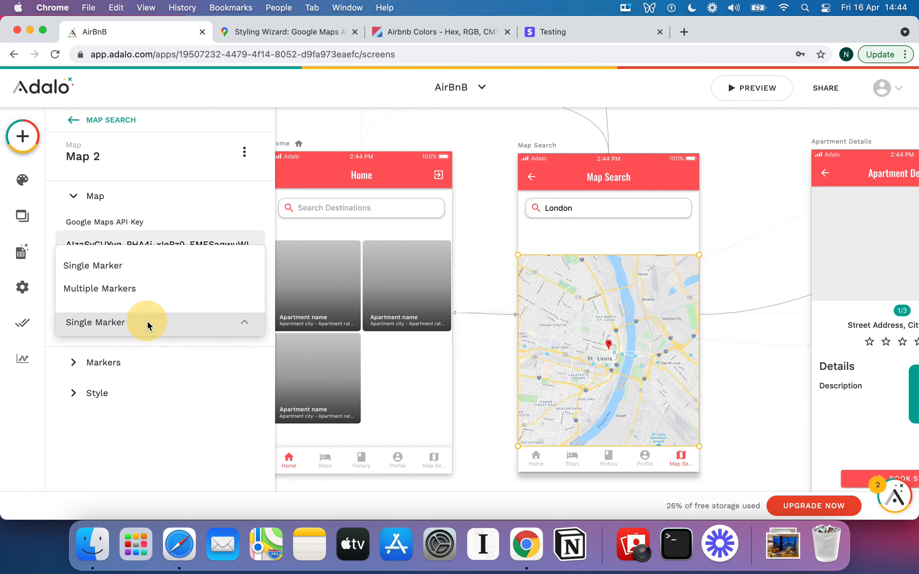
{"action": "left_click", "coordinate": [145, 296]}
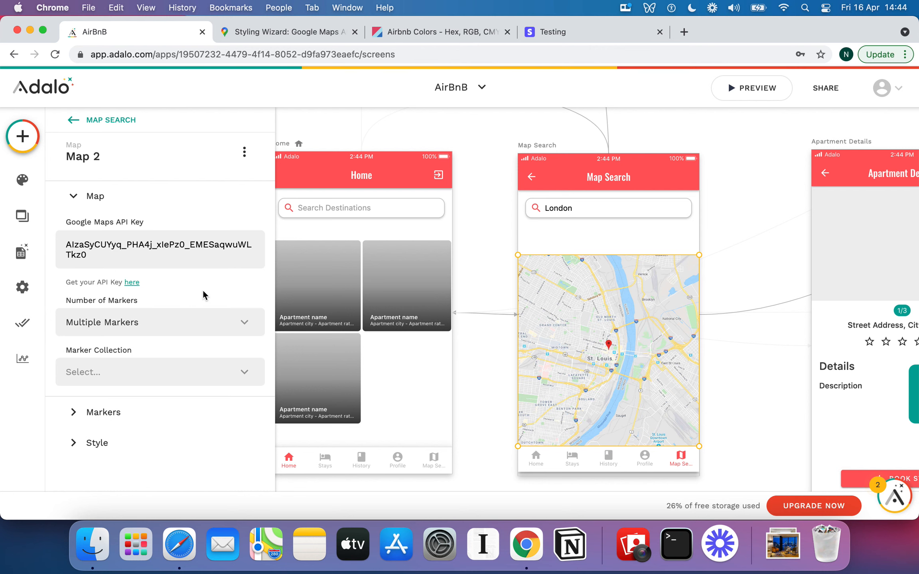
{"action": "left_click", "coordinate": [229, 368]}
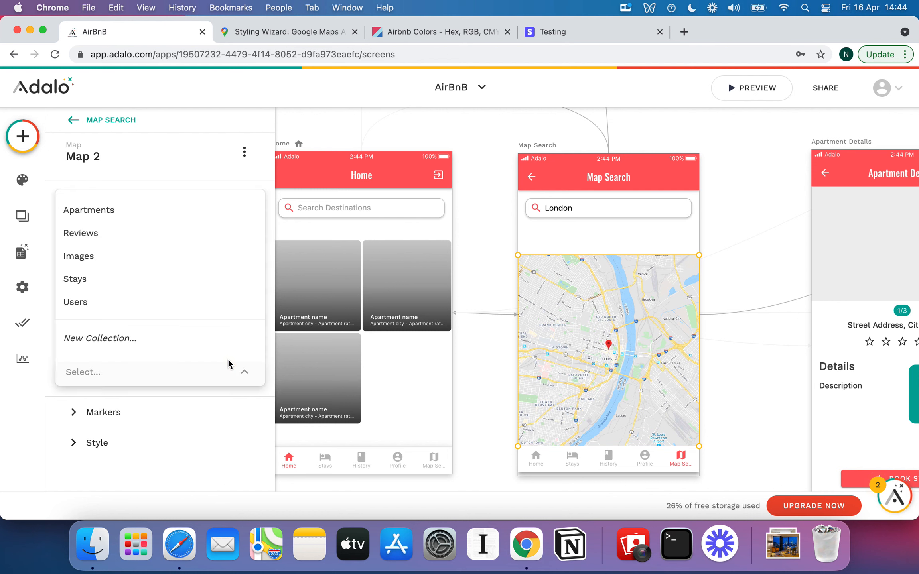
{"action": "left_click", "coordinate": [140, 216]}
Add a custom filter on the City column to the map's apartment markers
{"action": "scroll", "coordinate": [166, 331], "scroll_direction": "down", "scroll_amount": 4}
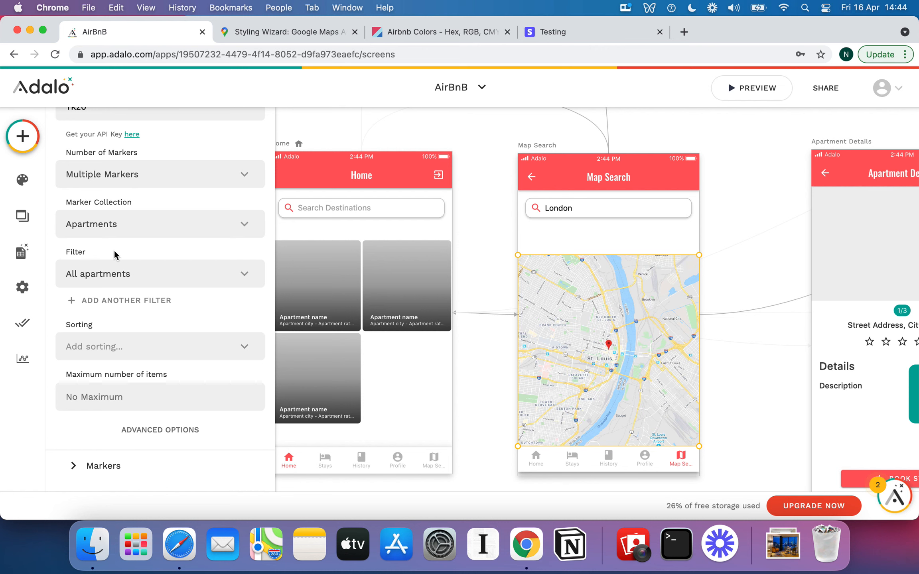
{"action": "scroll", "coordinate": [127, 263], "scroll_direction": "down", "scroll_amount": 1}
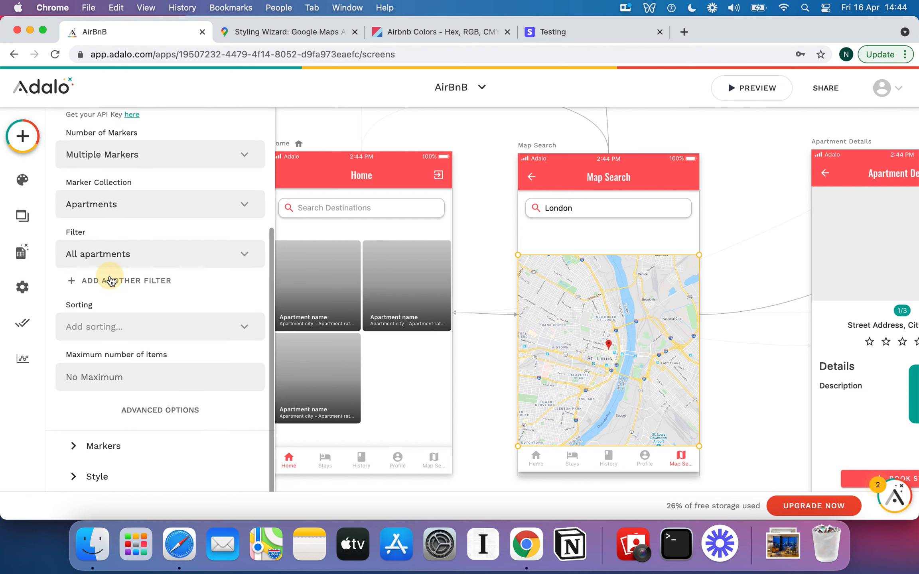
{"action": "left_click", "coordinate": [84, 281]}
{"action": "left_click", "coordinate": [124, 318]}
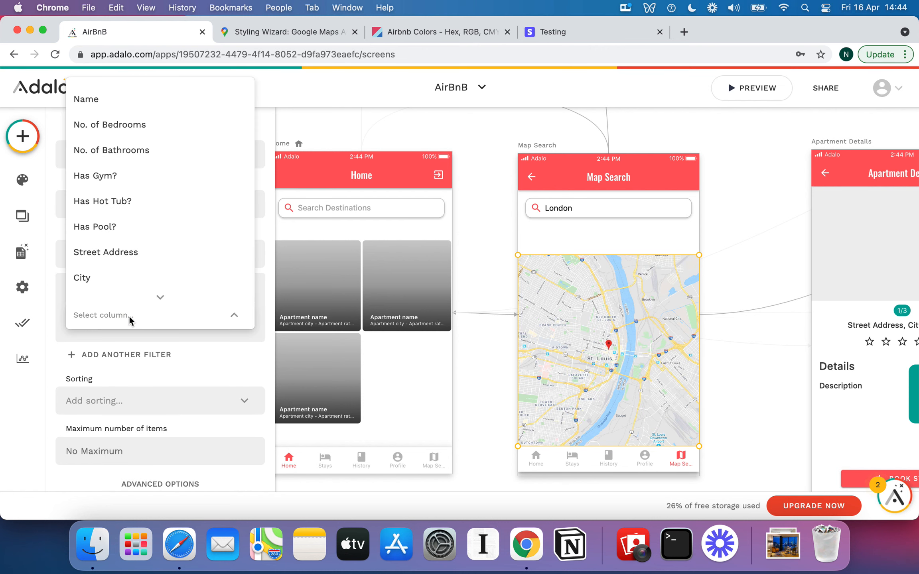
{"action": "left_click", "coordinate": [136, 277]}
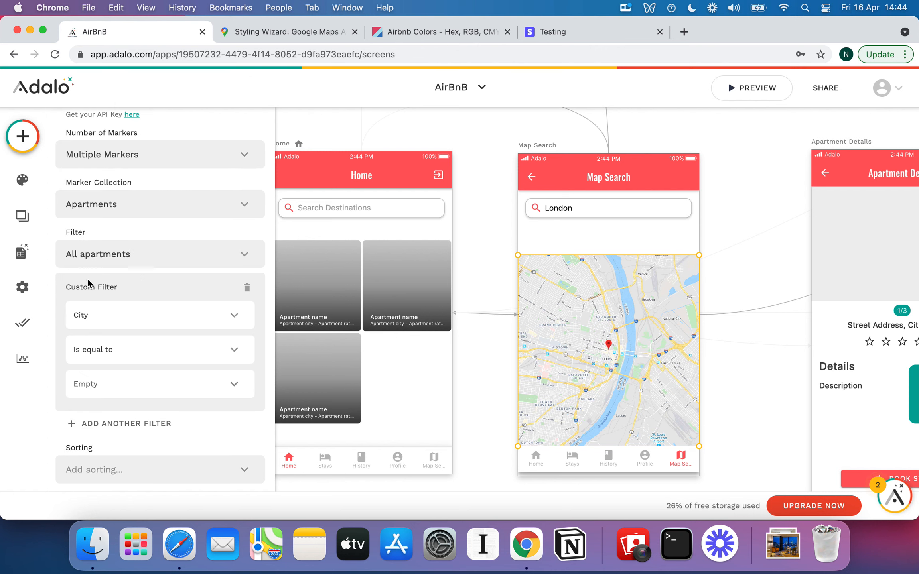
Check the name of the search text field on the Map Search screen
{"action": "left_click", "coordinate": [227, 383]}
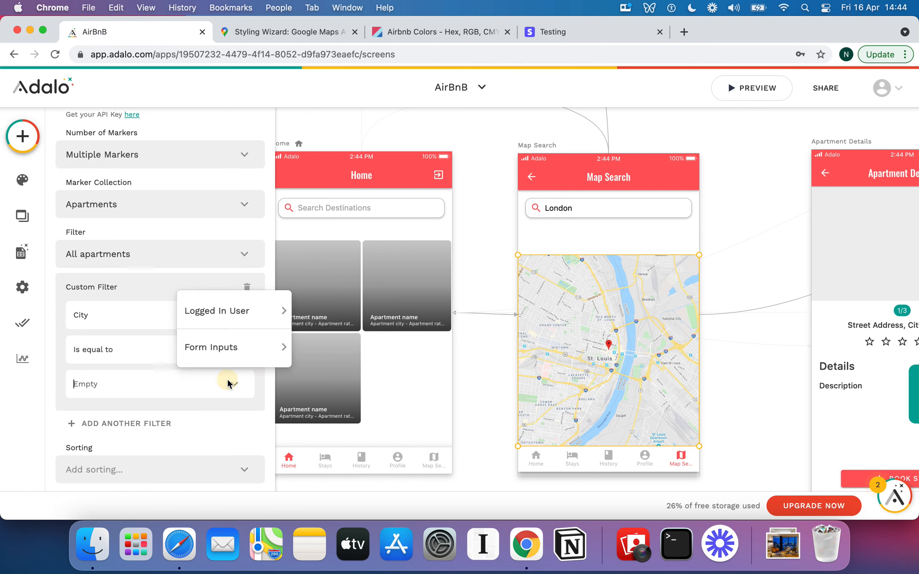
{"action": "mouse_move", "coordinate": [238, 348]}
{"action": "mouse_move", "coordinate": [309, 348]}
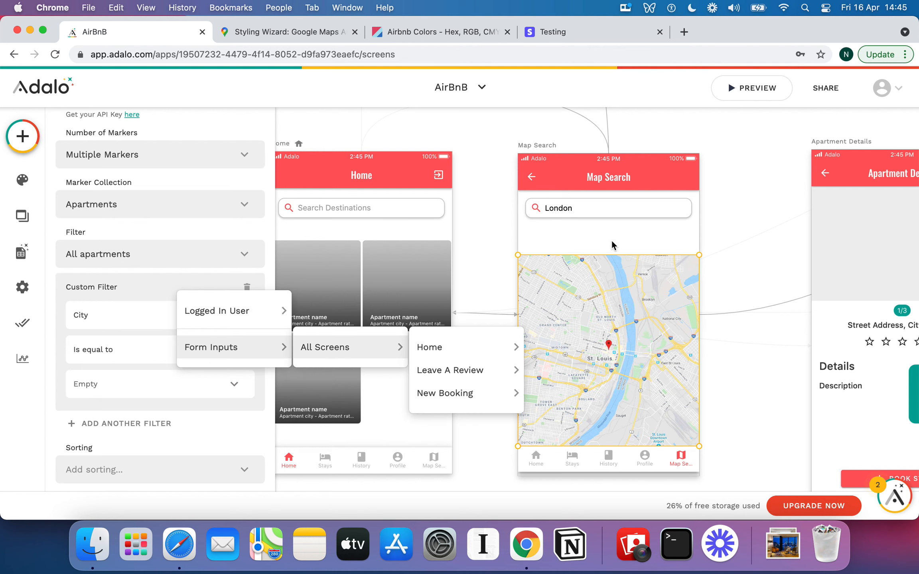
{"action": "left_click", "coordinate": [605, 213]}
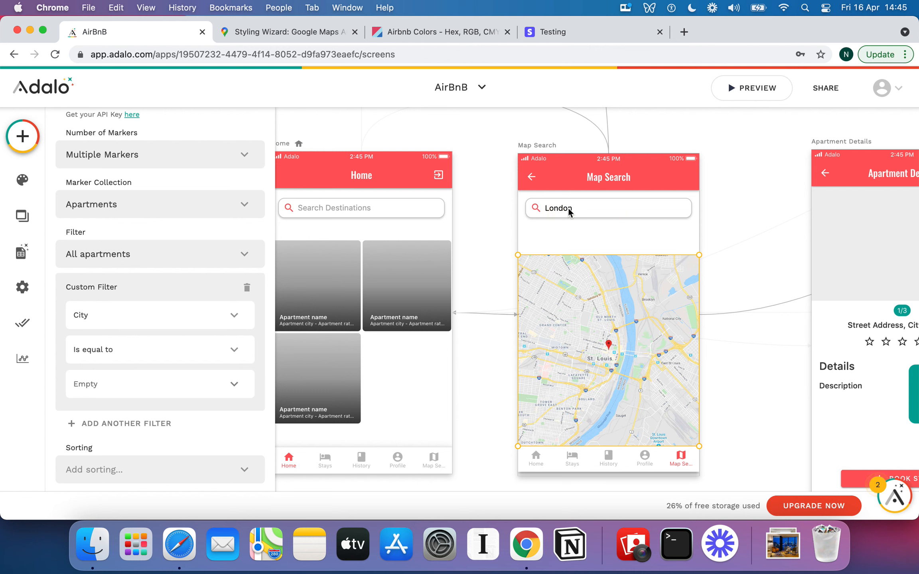
{"action": "left_click", "coordinate": [607, 206]}
{"action": "left_click", "coordinate": [608, 206]}
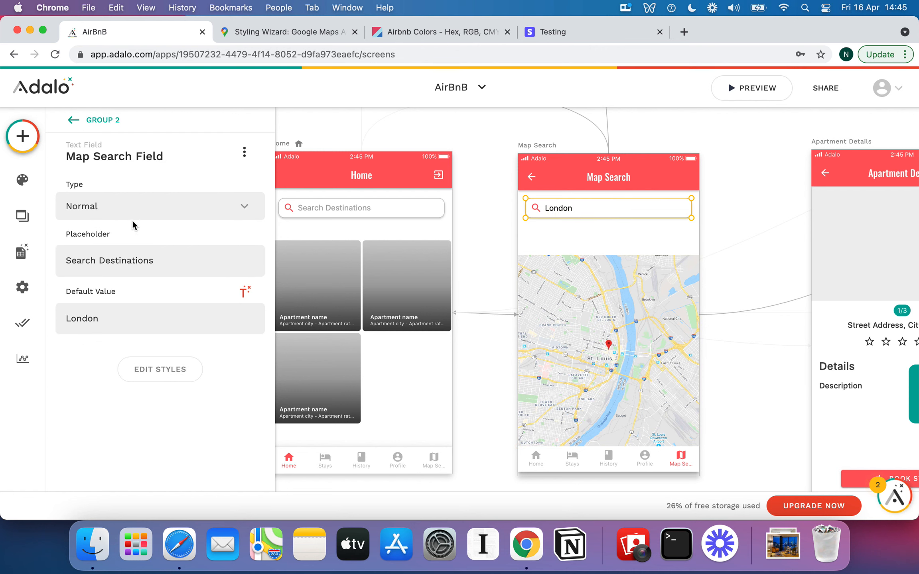
Set the map's City filter to equal the Map Search Field form input
{"action": "left_click", "coordinate": [560, 335]}
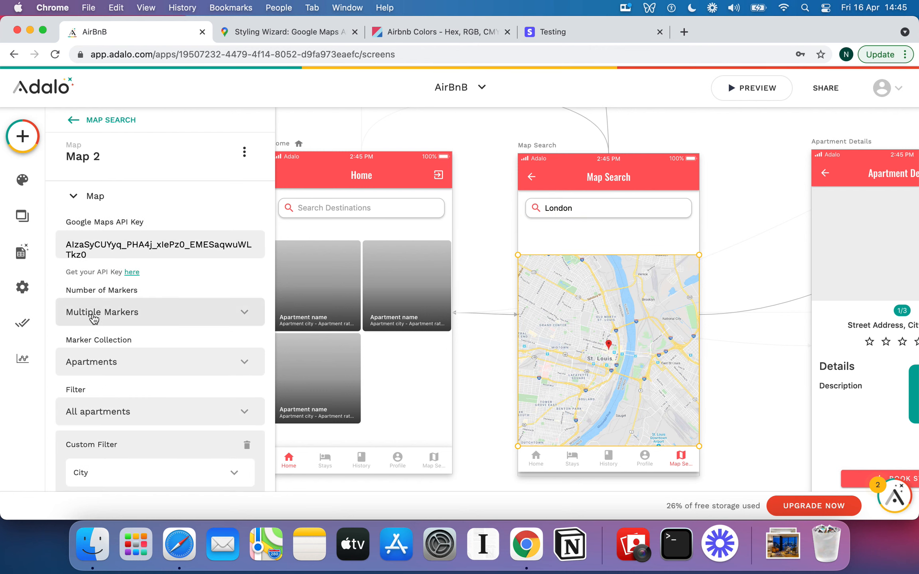
{"action": "scroll", "coordinate": [115, 389], "scroll_direction": "down", "scroll_amount": 3}
{"action": "scroll", "coordinate": [115, 389], "scroll_direction": "down", "scroll_amount": 4}
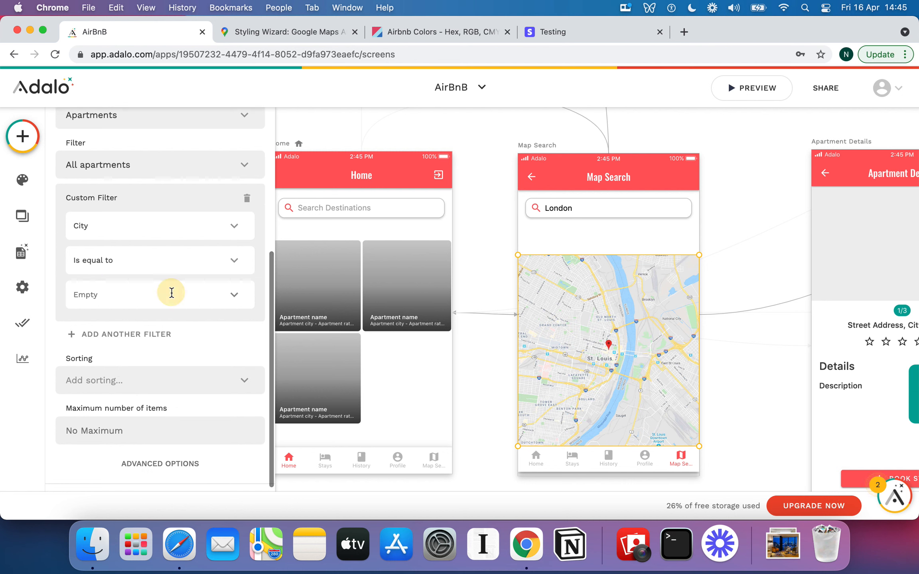
{"action": "left_click", "coordinate": [239, 296]}
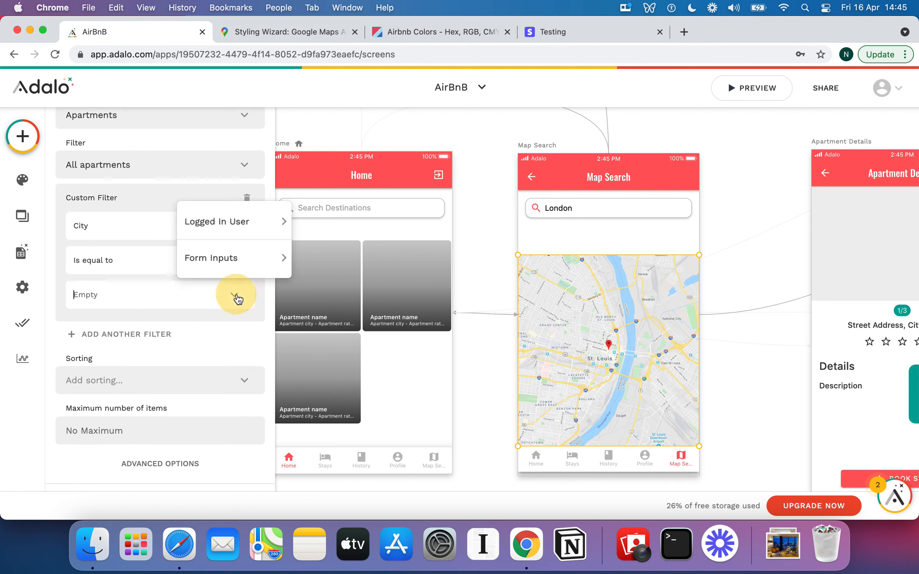
{"action": "left_click", "coordinate": [238, 295]}
{"action": "left_click", "coordinate": [237, 295]}
{"action": "mouse_move", "coordinate": [235, 262]}
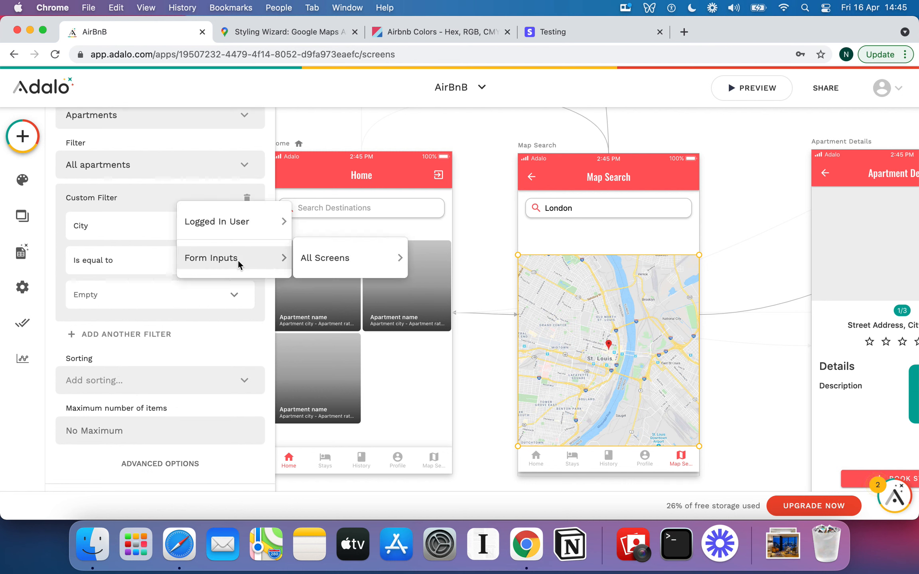
{"action": "mouse_move", "coordinate": [319, 262]}
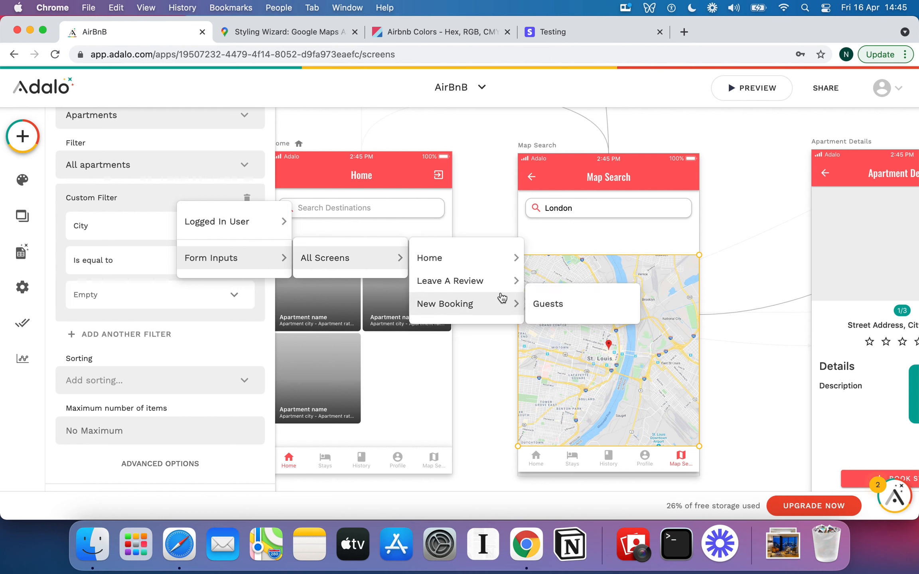
{"action": "mouse_move", "coordinate": [465, 255]}
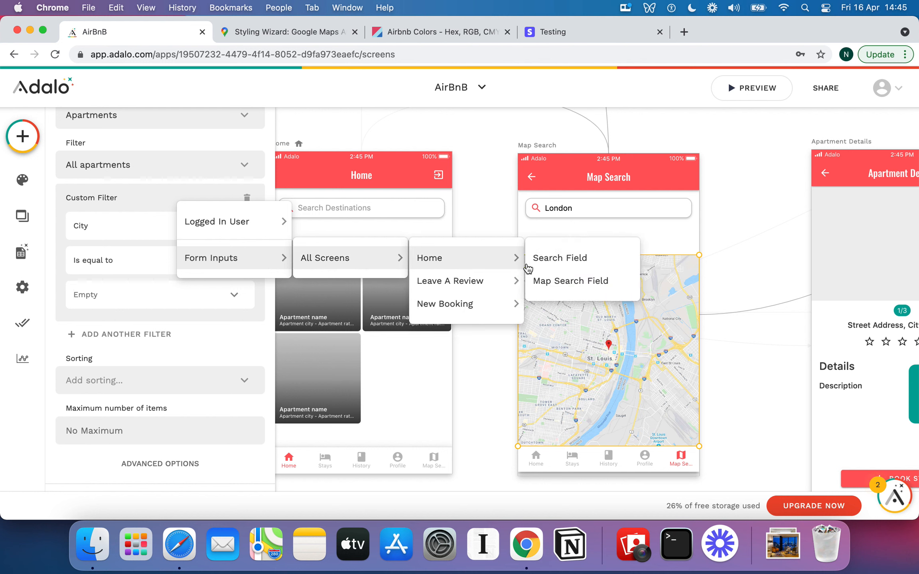
{"action": "left_click", "coordinate": [576, 284]}
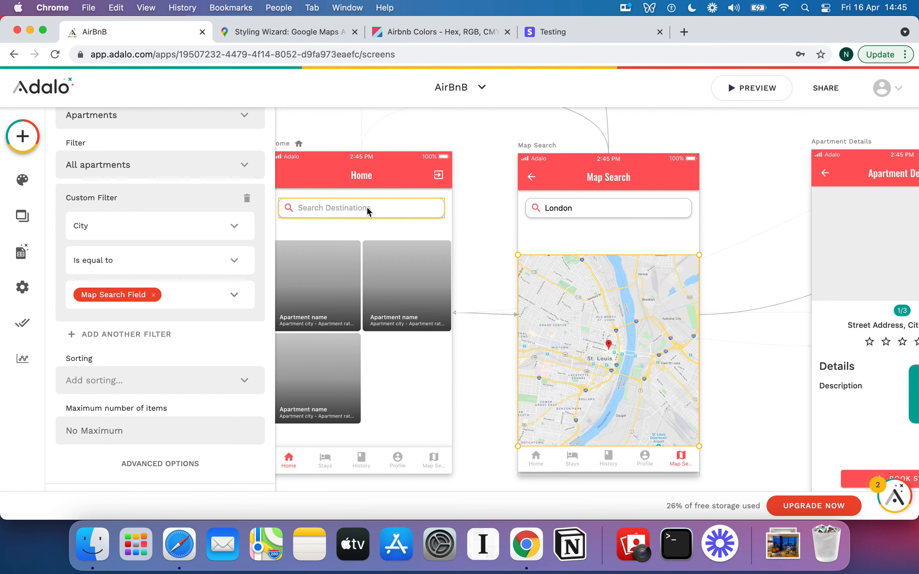
Review the Map Search screen's search group and the map's marker collection and custom filter settings
{"action": "left_click", "coordinate": [557, 209]}
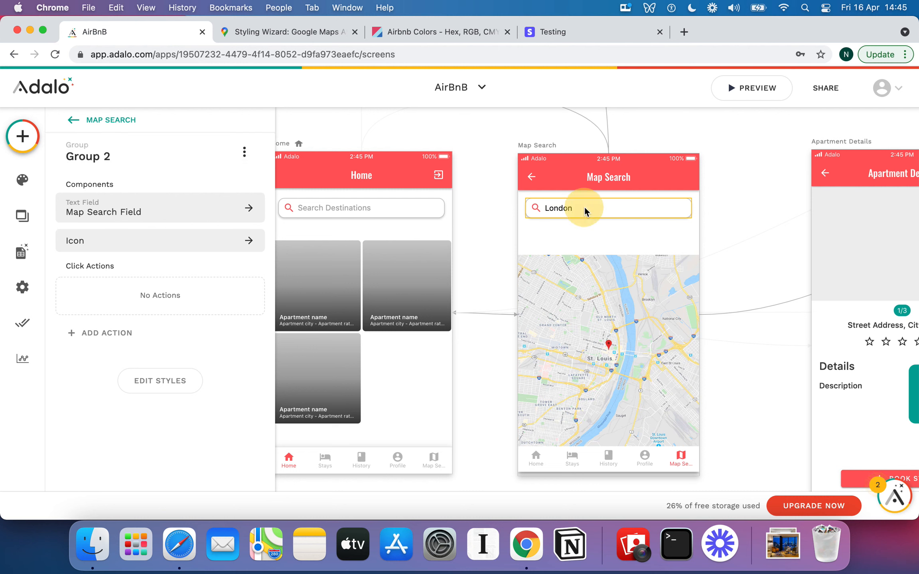
{"action": "left_click", "coordinate": [552, 356]}
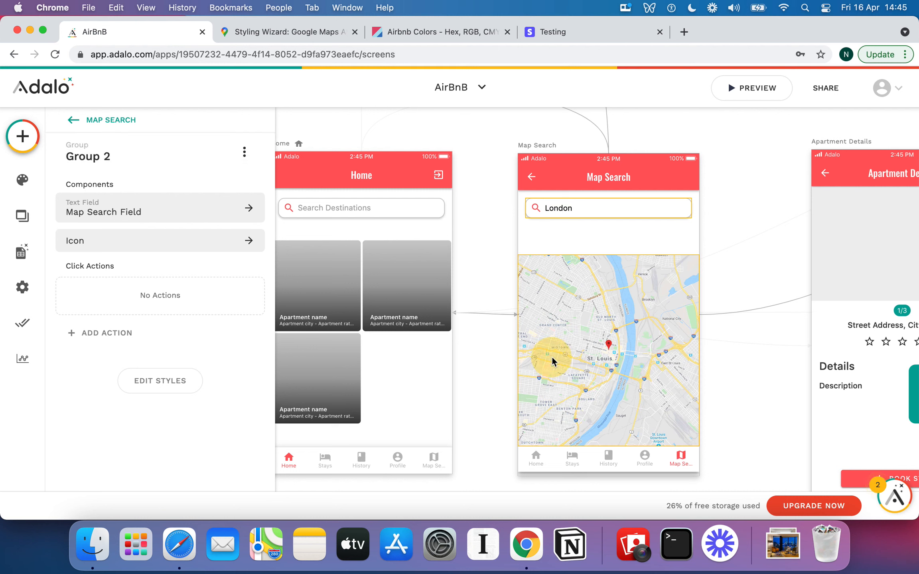
{"action": "scroll", "coordinate": [209, 284], "scroll_direction": "down", "scroll_amount": 5}
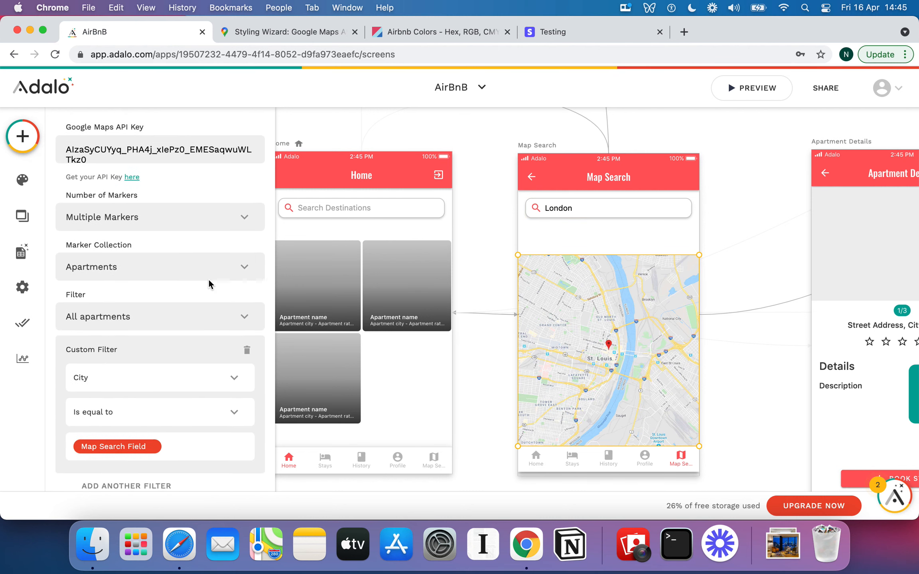
{"action": "scroll", "coordinate": [209, 284], "scroll_direction": "down", "scroll_amount": 4}
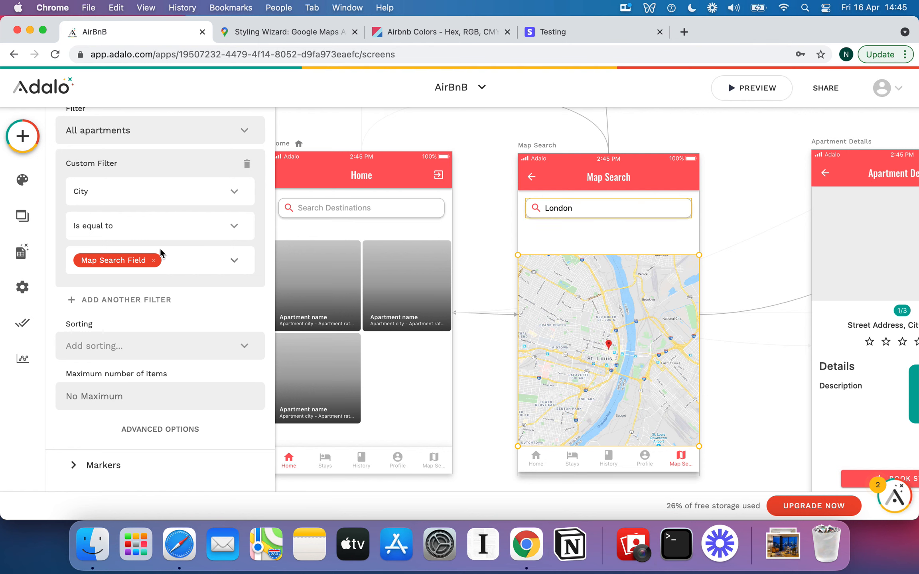
{"action": "scroll", "coordinate": [260, 341], "scroll_direction": "down", "scroll_amount": 1}
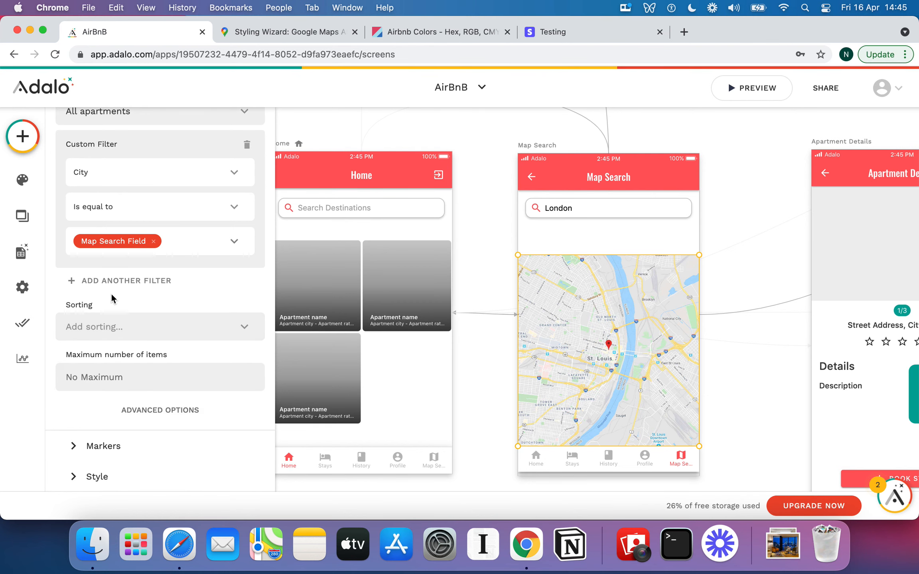
{"action": "scroll", "coordinate": [114, 299], "scroll_direction": "up", "scroll_amount": 5}
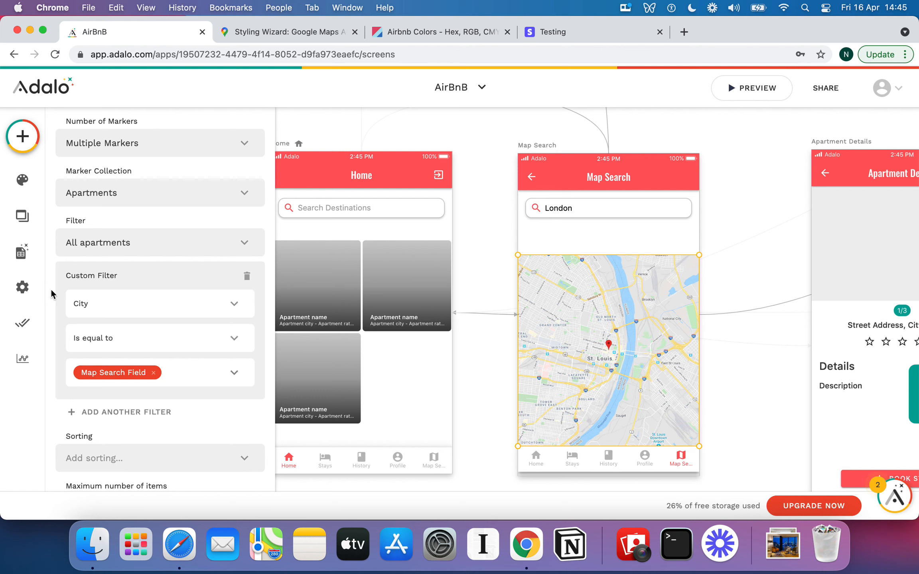
{"action": "scroll", "coordinate": [147, 352], "scroll_direction": "down", "scroll_amount": 3}
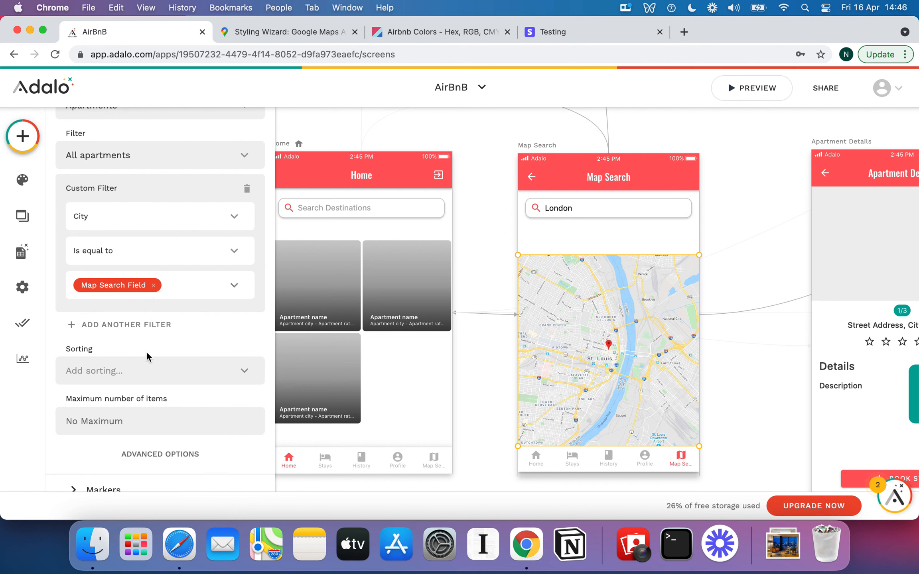
Replace the map's marker address with the current apartment's Street Address
{"action": "scroll", "coordinate": [146, 351], "scroll_direction": "down", "scroll_amount": 2}
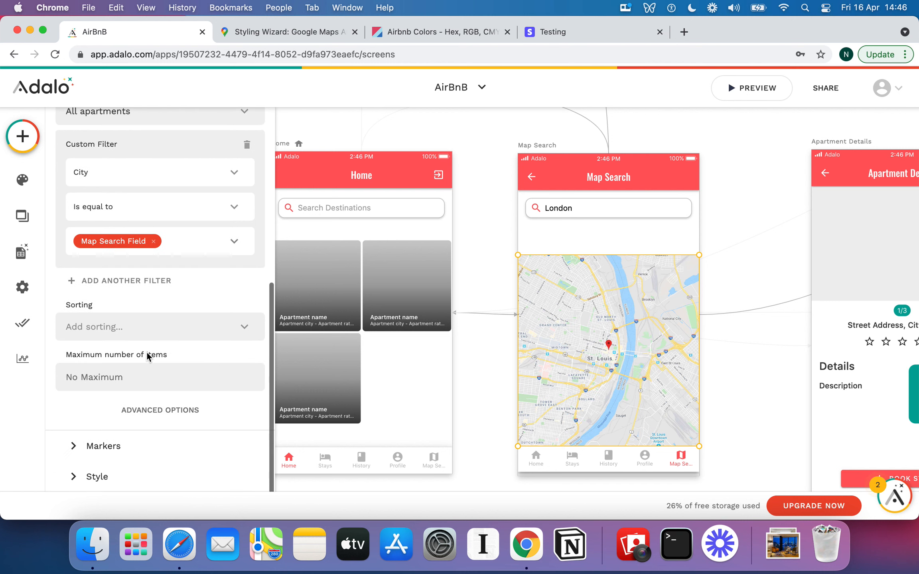
{"action": "left_click", "coordinate": [70, 446]}
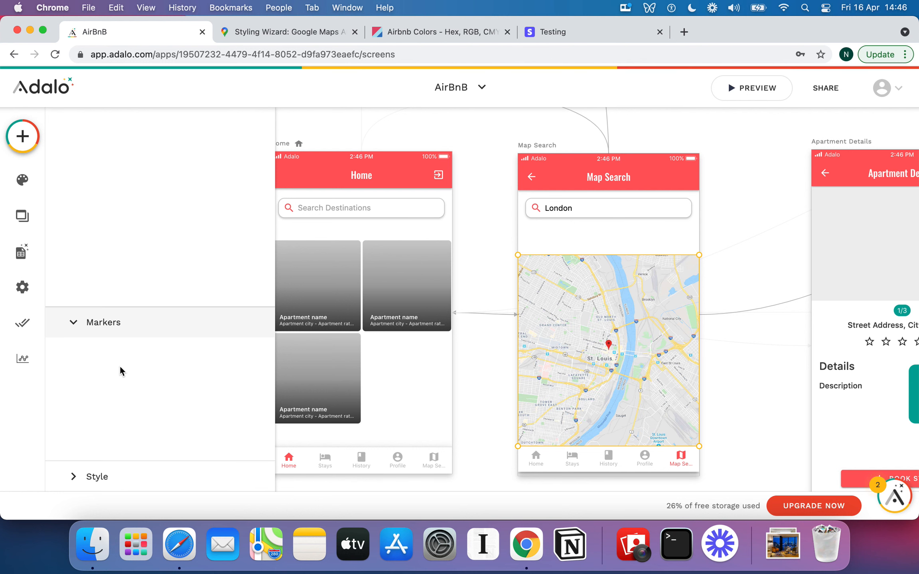
{"action": "left_click", "coordinate": [173, 283]}
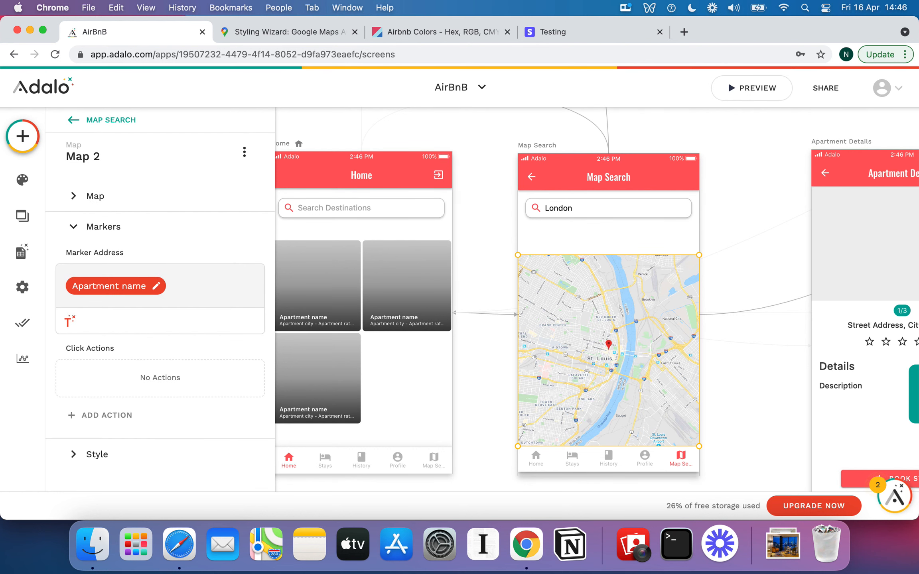
{"action": "key", "text": "BackSpace"}
{"action": "left_click", "coordinate": [72, 310]}
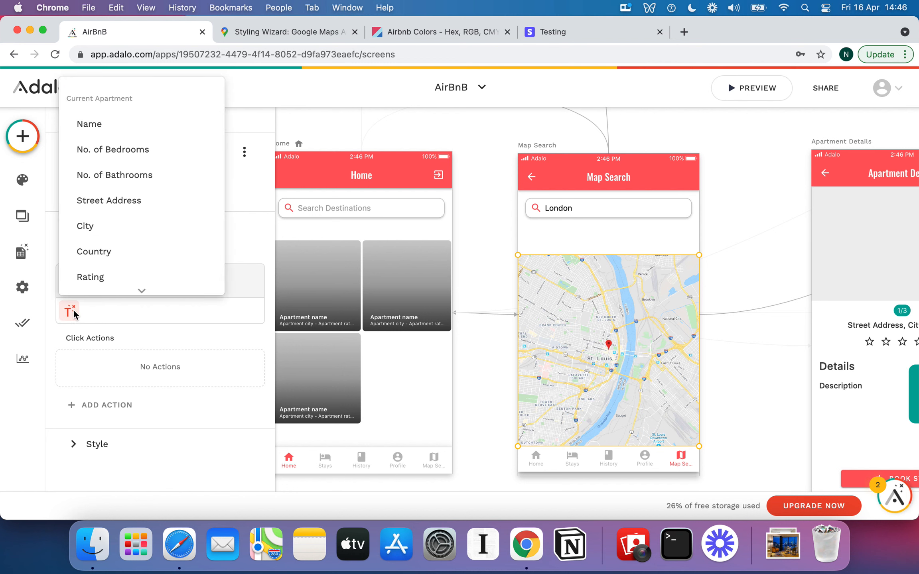
{"action": "left_click", "coordinate": [143, 201]}
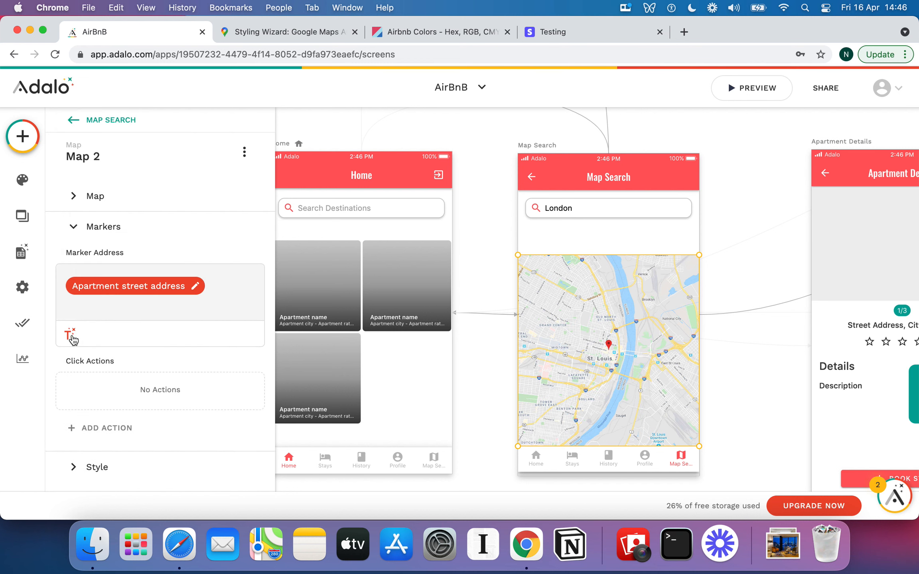
Append the current apartment's City and Country to the marker address, each on its own line
{"action": "left_click", "coordinate": [69, 333]}
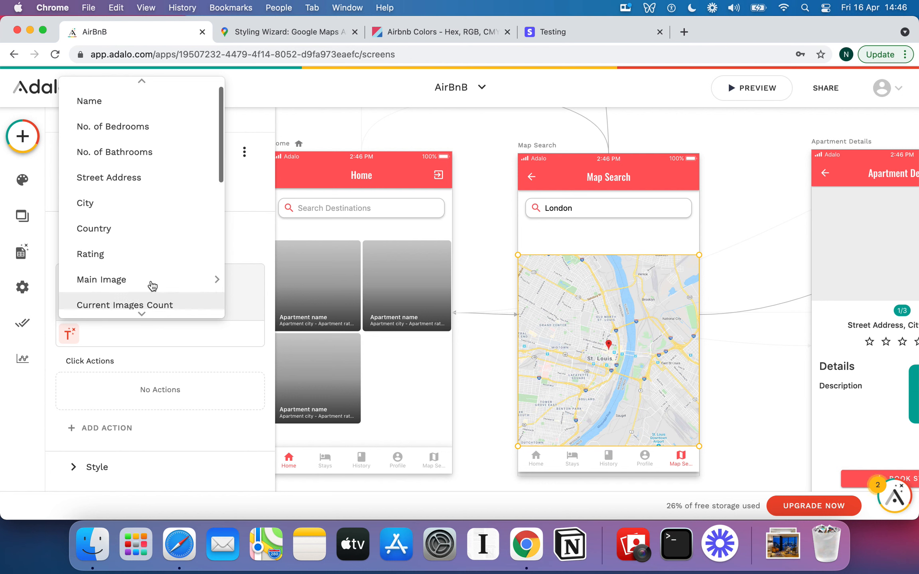
{"action": "left_click", "coordinate": [117, 203]}
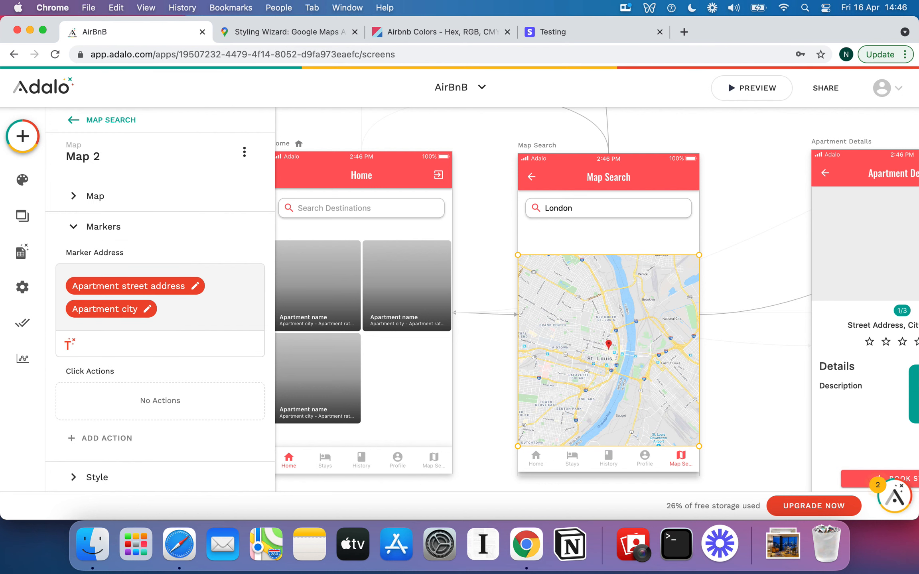
{"action": "key", "text": "Return"}
{"action": "left_click", "coordinate": [70, 358]}
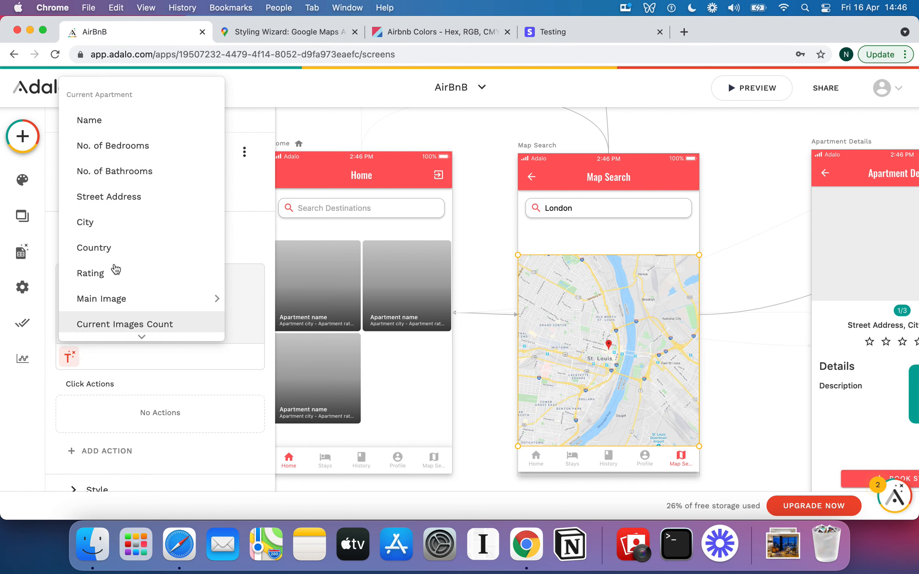
{"action": "left_click", "coordinate": [114, 251]}
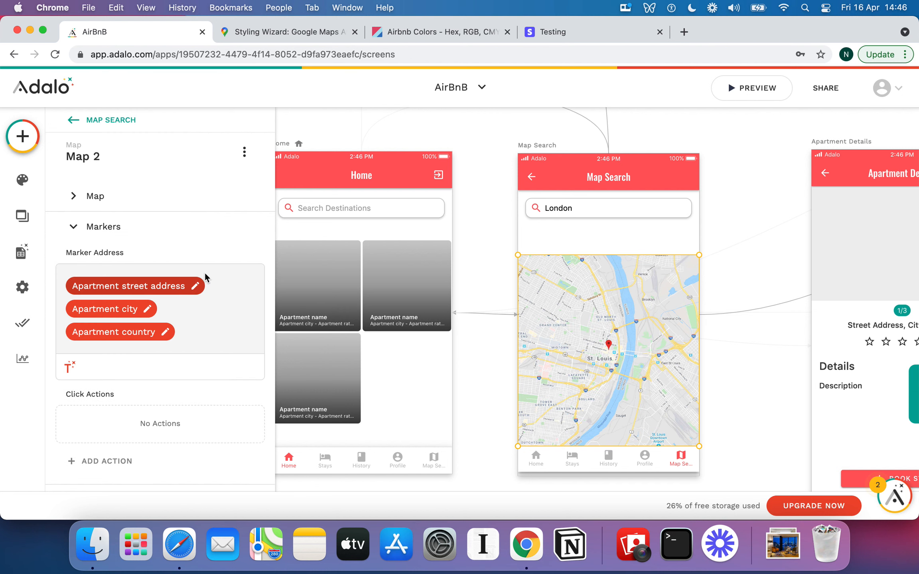
Add a click action to the map markers that links to the Apartment Details screen
{"action": "scroll", "coordinate": [205, 277], "scroll_direction": "down", "scroll_amount": 1}
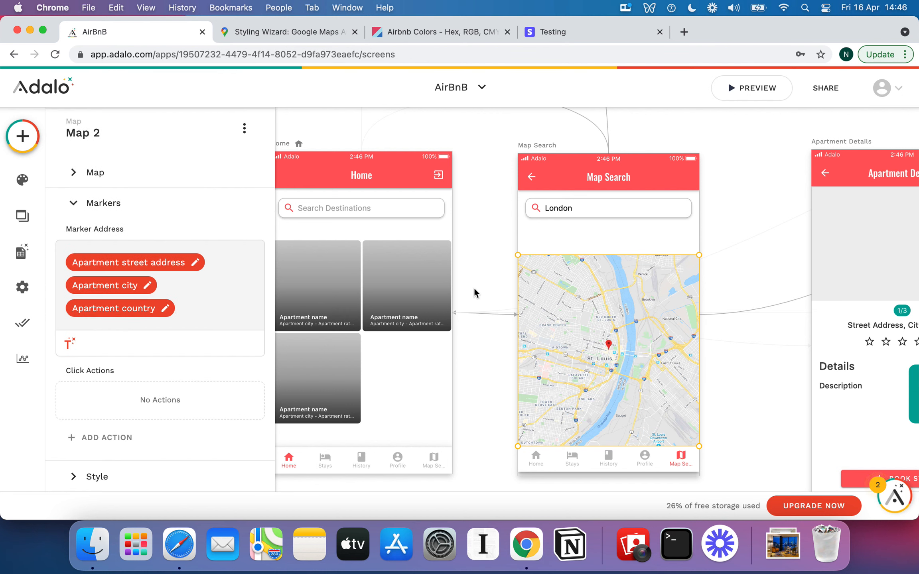
{"action": "left_click", "coordinate": [123, 437]}
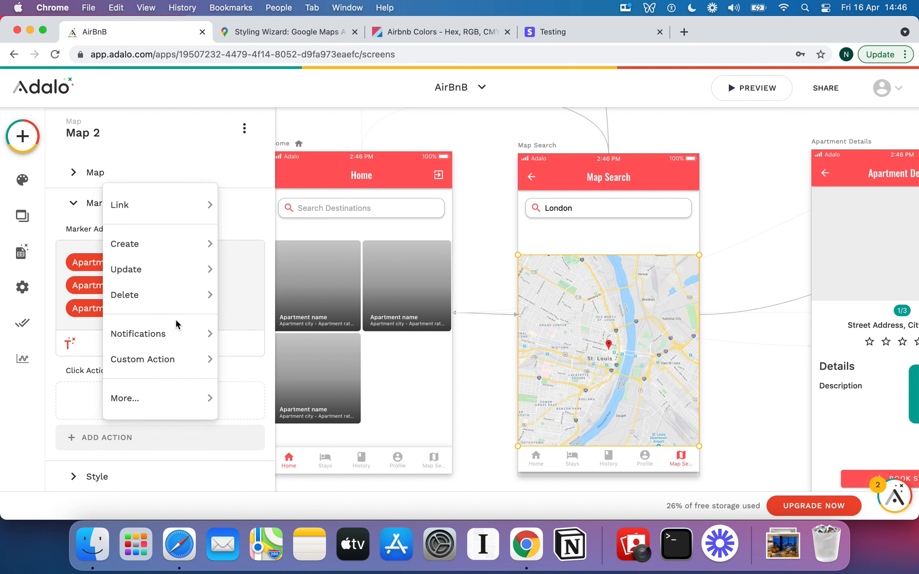
{"action": "mouse_move", "coordinate": [186, 218]}
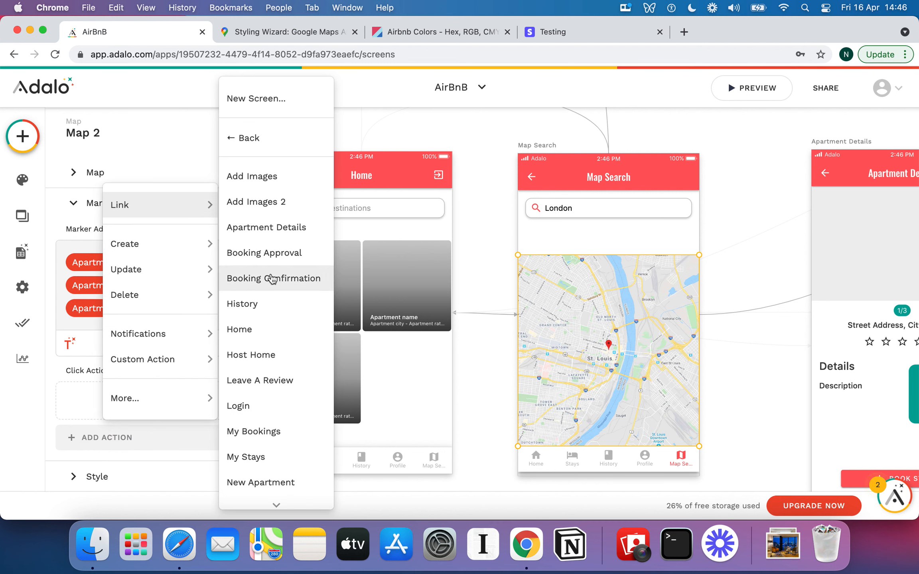
{"action": "left_click", "coordinate": [296, 239]}
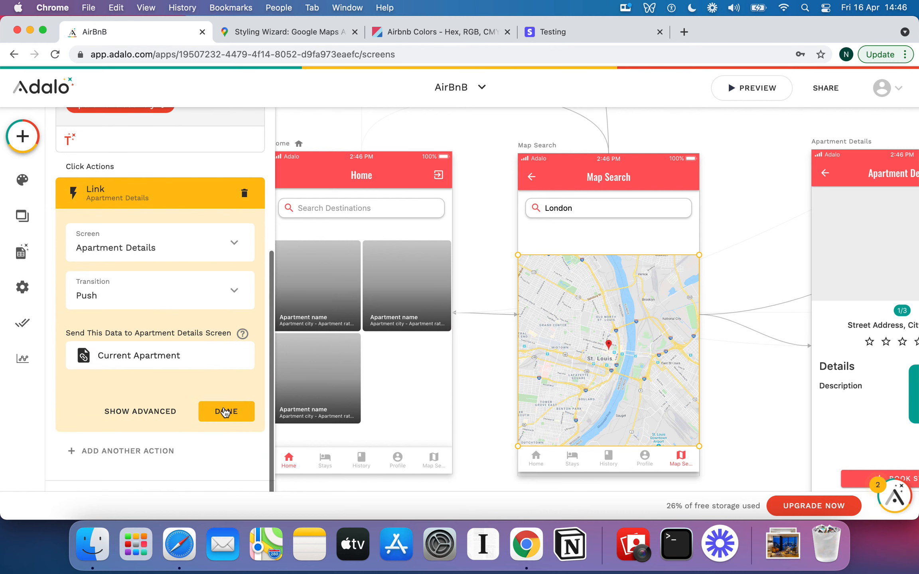
Finish the marker's Apartment Details link action and set the map's style to Terrain
{"action": "left_click", "coordinate": [227, 412]}
{"action": "scroll", "coordinate": [569, 315], "scroll_direction": "right", "scroll_amount": 5}
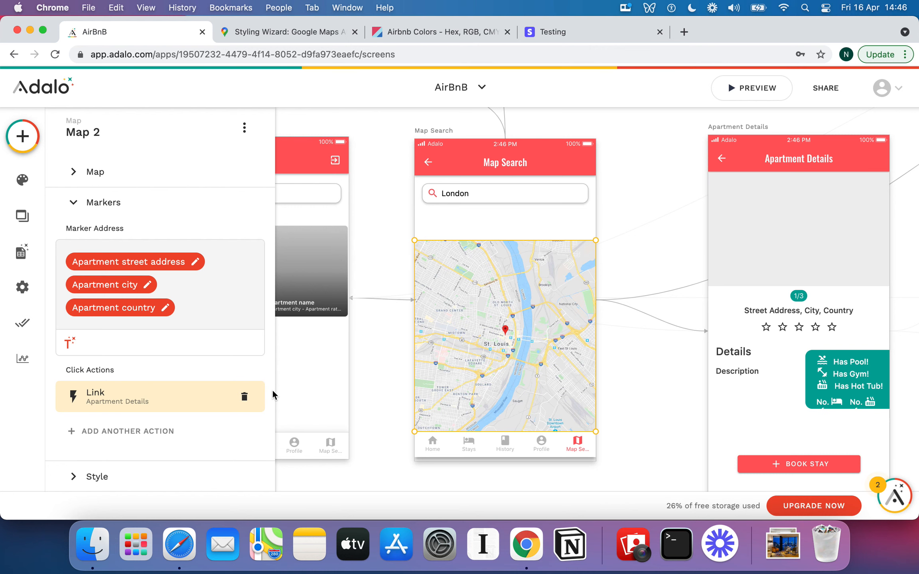
{"action": "left_click", "coordinate": [116, 472]}
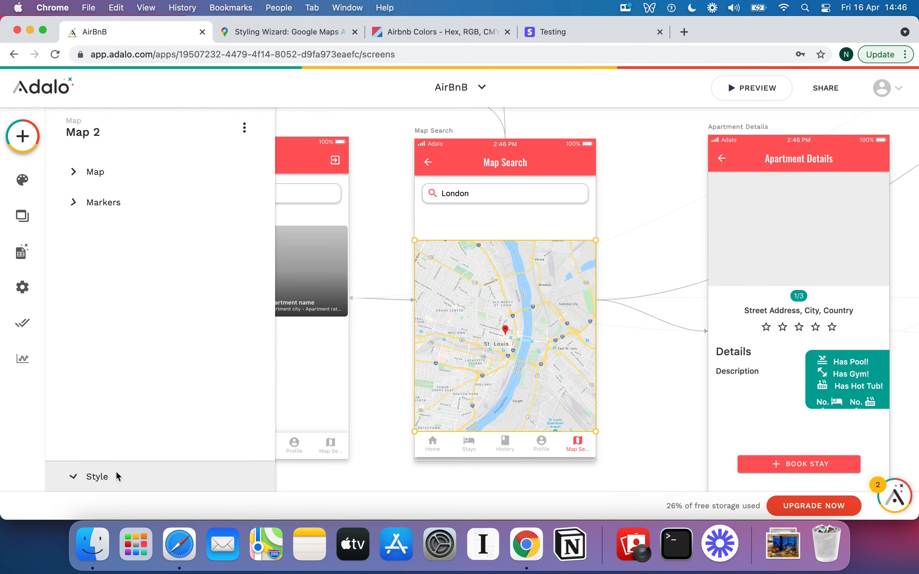
{"action": "left_click", "coordinate": [205, 308]}
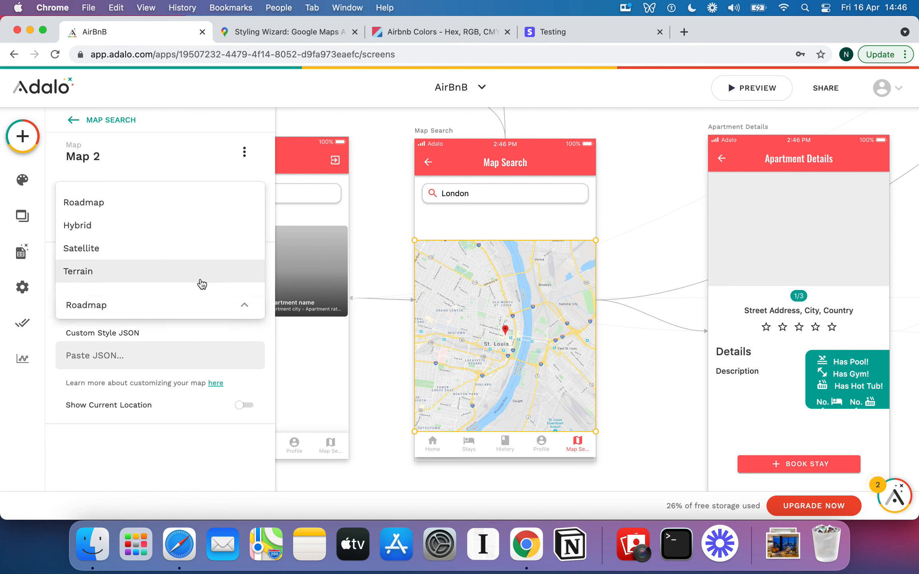
{"action": "left_click", "coordinate": [201, 280]}
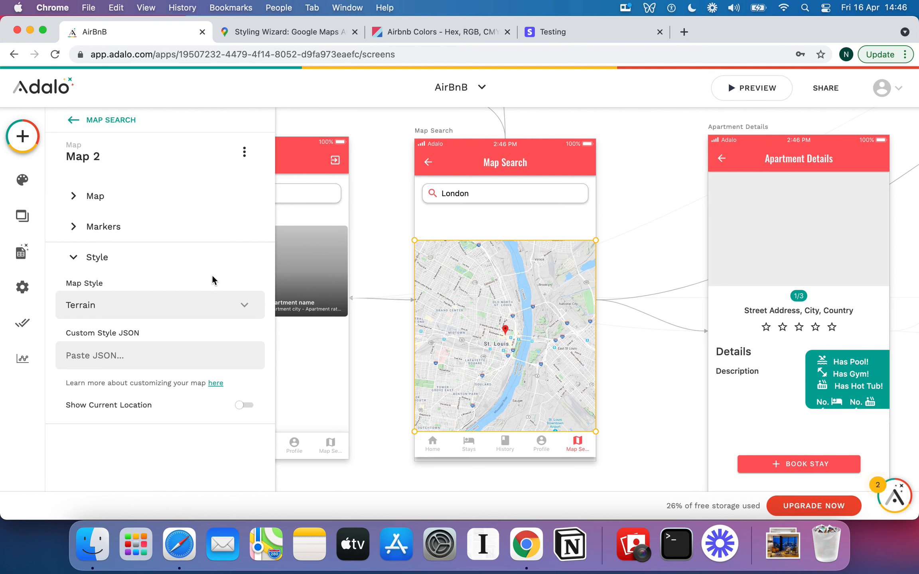
Try the Satellite and Hybrid styles on the map and set it back to Terrain
{"action": "left_click", "coordinate": [217, 306]}
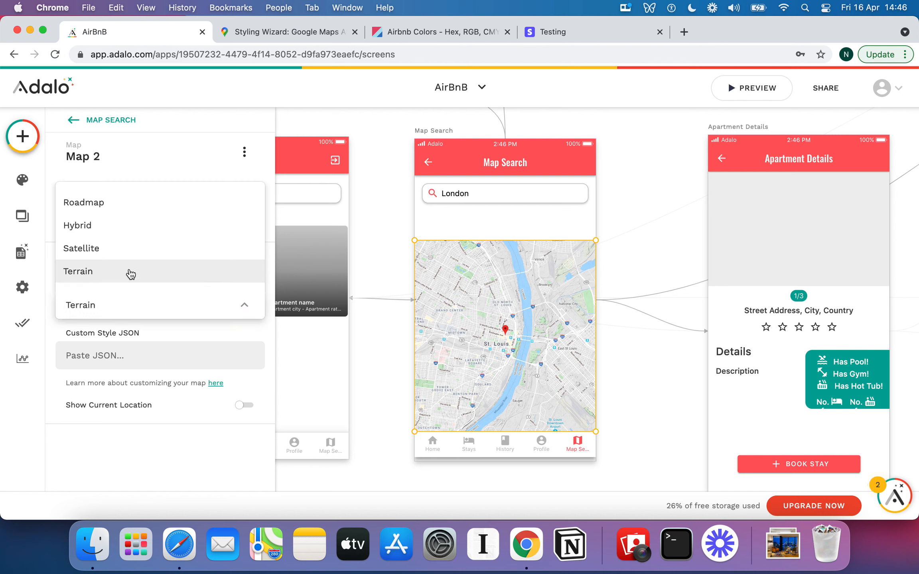
{"action": "left_click", "coordinate": [119, 258]}
{"action": "left_click", "coordinate": [245, 306]}
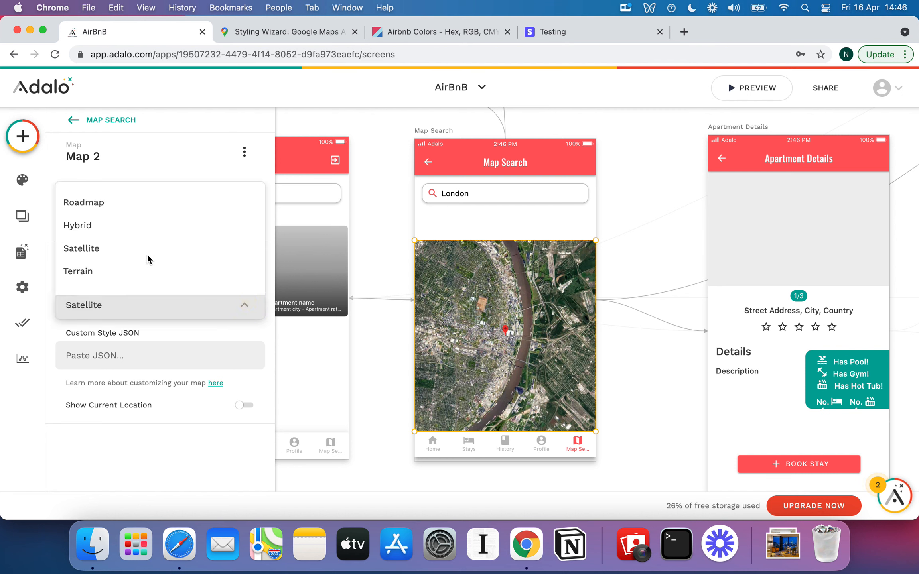
{"action": "left_click", "coordinate": [132, 238]}
{"action": "left_click", "coordinate": [225, 308]}
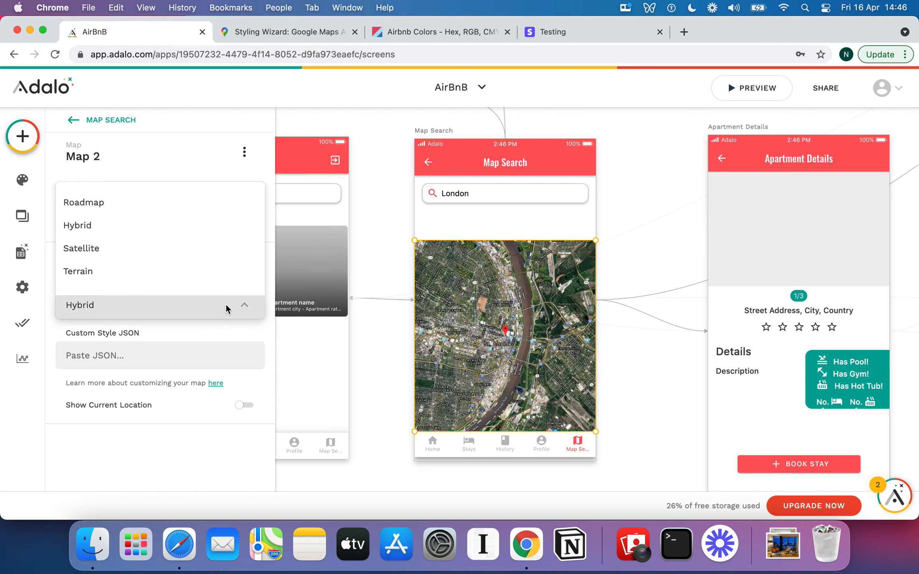
{"action": "left_click", "coordinate": [113, 272]}
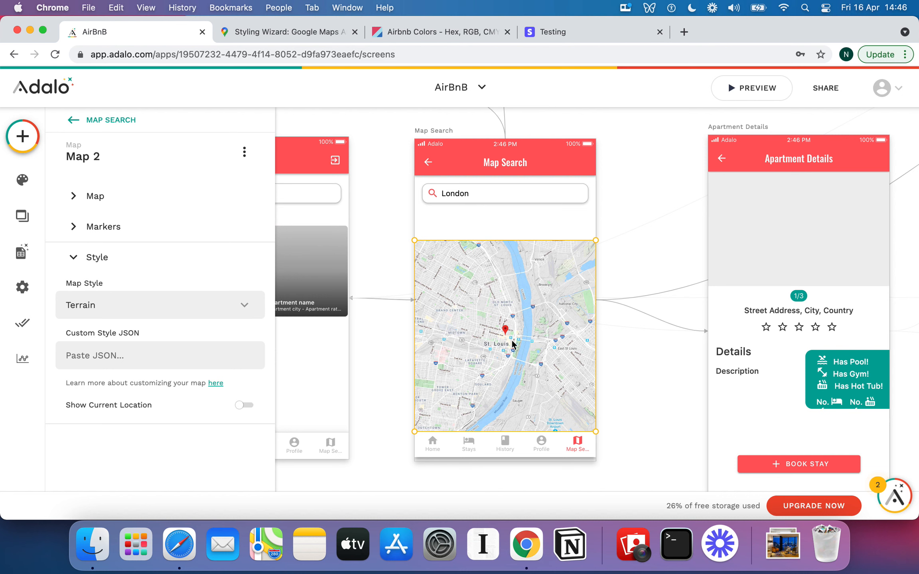
Try the Silver to Aubergine themes in the Google Maps Styling Wizard, select Dark, and return to the map's Custom Style JSON setting in Adalo
{"action": "left_click", "coordinate": [296, 31]}
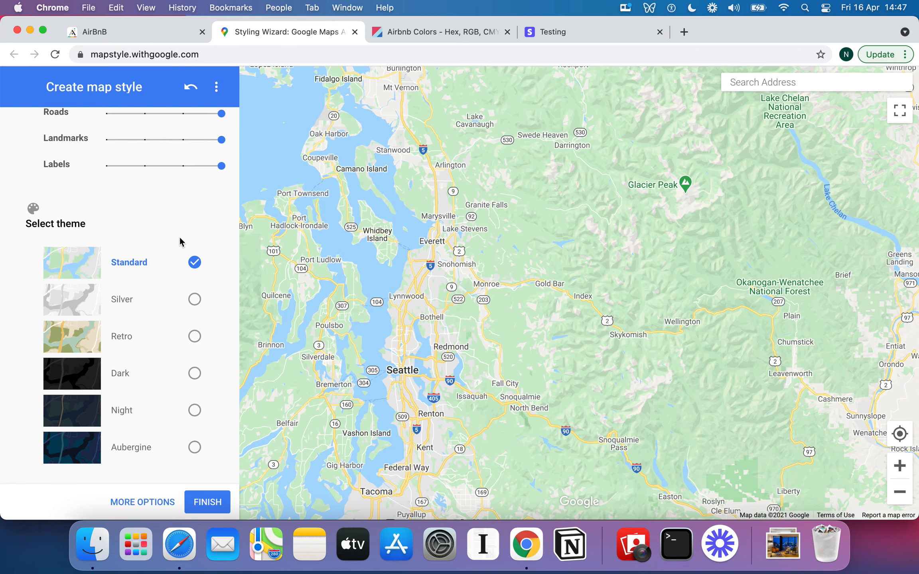
{"action": "left_click", "coordinate": [195, 300]}
{"action": "left_click", "coordinate": [194, 337]}
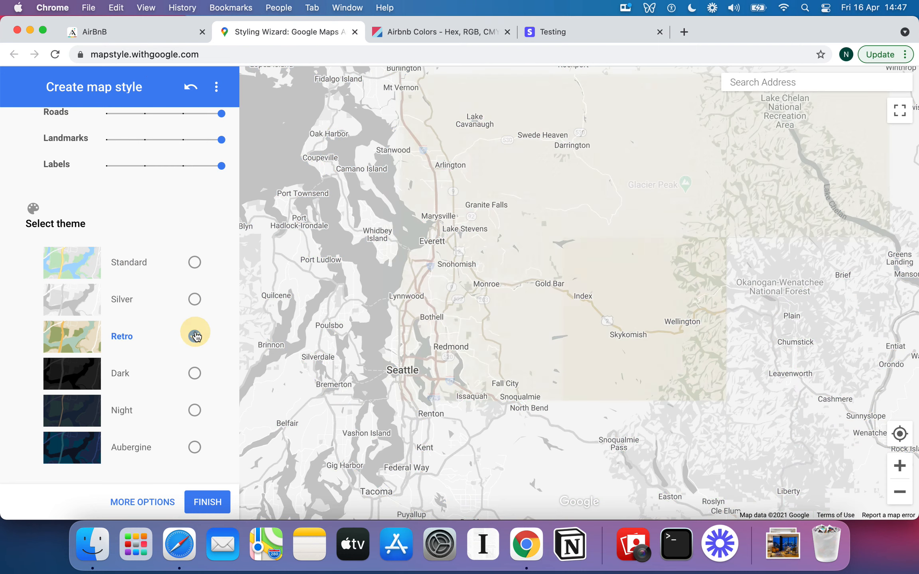
{"action": "left_click", "coordinate": [194, 374]}
{"action": "left_click", "coordinate": [194, 411]}
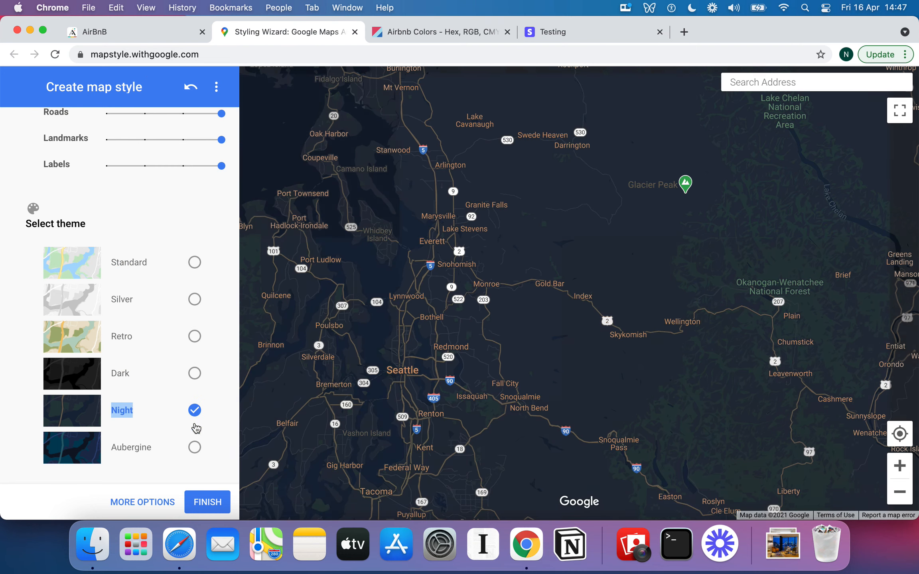
{"action": "left_click", "coordinate": [195, 449]}
{"action": "left_click", "coordinate": [196, 374]}
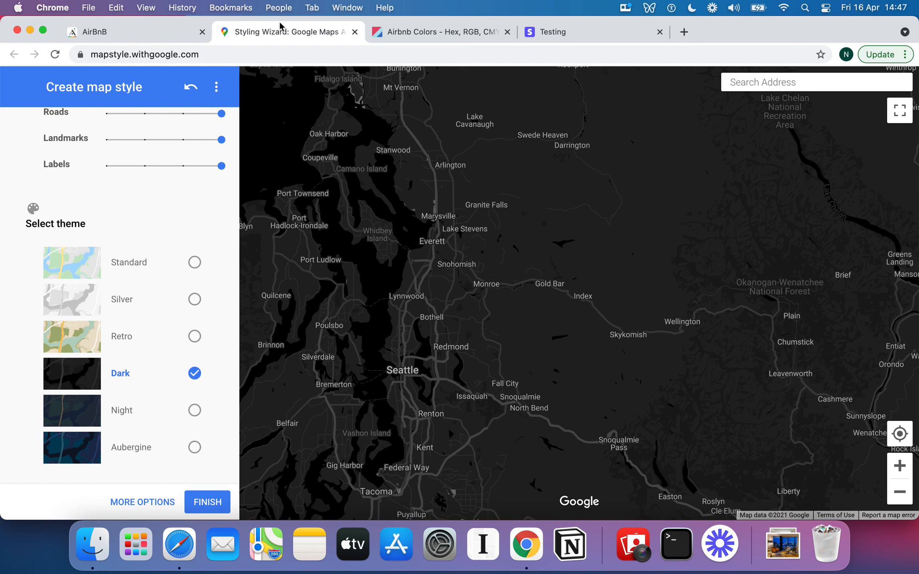
{"action": "left_click", "coordinate": [178, 39]}
{"action": "left_click", "coordinate": [130, 357]}
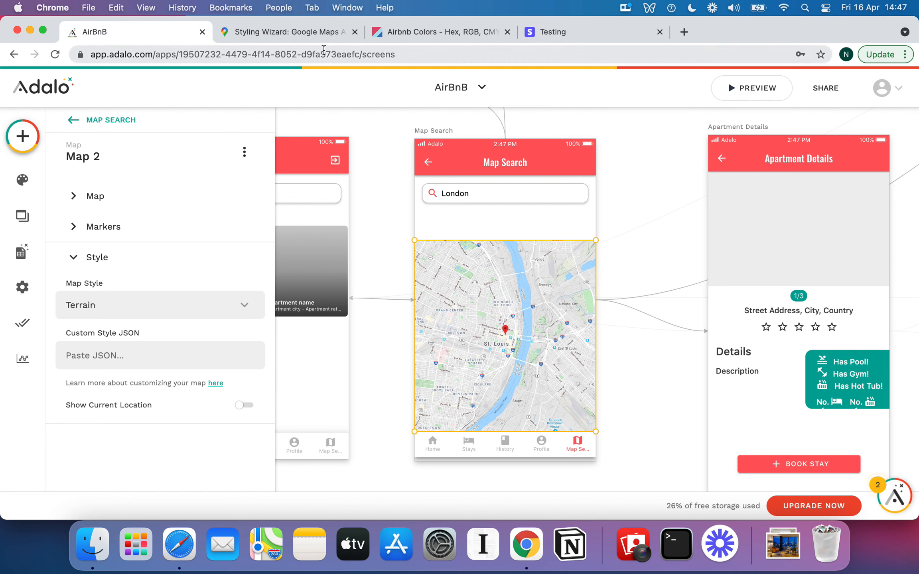
Examine the feature density settings and advanced feature and element options in the Google Maps Styling Wizard
{"action": "left_click", "coordinate": [309, 38]}
{"action": "scroll", "coordinate": [168, 247], "scroll_direction": "up", "scroll_amount": 3}
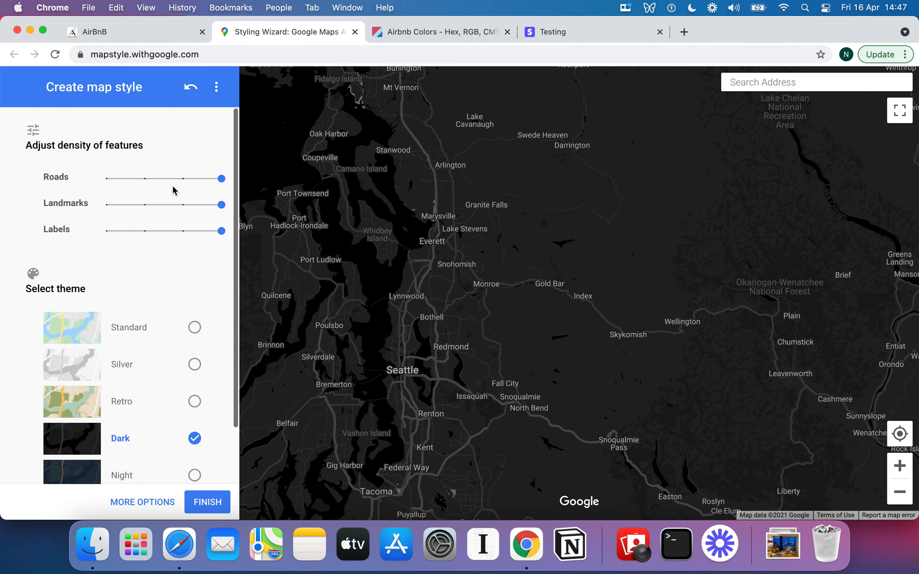
{"action": "scroll", "coordinate": [172, 186], "scroll_direction": "down", "scroll_amount": 2}
{"action": "scroll", "coordinate": [173, 187], "scroll_direction": "up", "scroll_amount": 2}
{"action": "scroll", "coordinate": [138, 379], "scroll_direction": "down", "scroll_amount": 1}
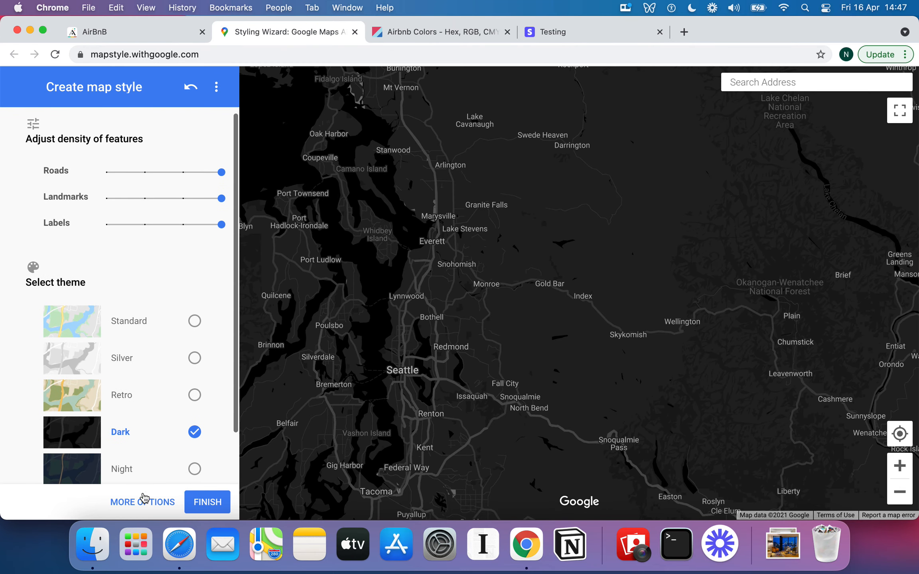
{"action": "left_click", "coordinate": [145, 499]}
{"action": "scroll", "coordinate": [131, 287], "scroll_direction": "down", "scroll_amount": 2}
{"action": "scroll", "coordinate": [133, 290], "scroll_direction": "up", "scroll_amount": 2}
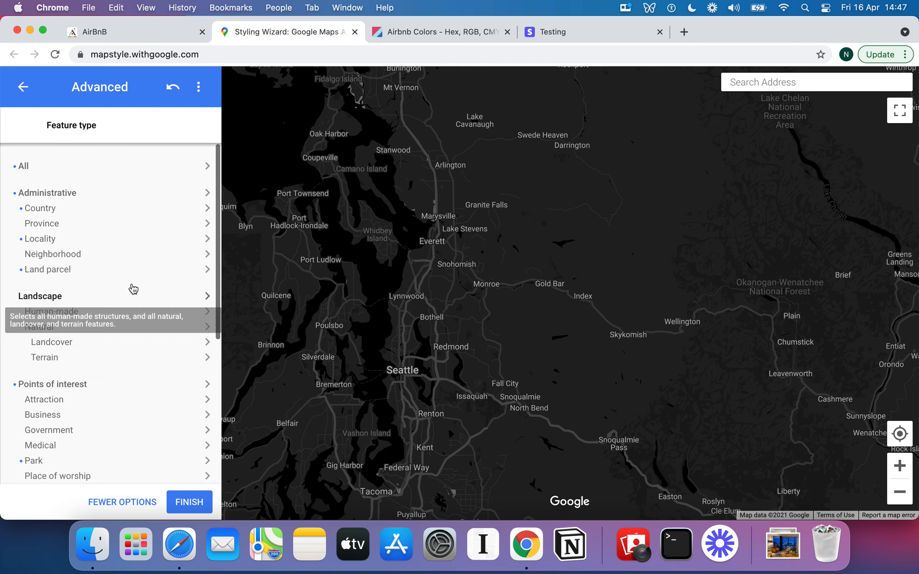
{"action": "scroll", "coordinate": [133, 289], "scroll_direction": "down", "scroll_amount": 2}
{"action": "scroll", "coordinate": [126, 255], "scroll_direction": "up", "scroll_amount": 1}
{"action": "left_click", "coordinate": [124, 236]}
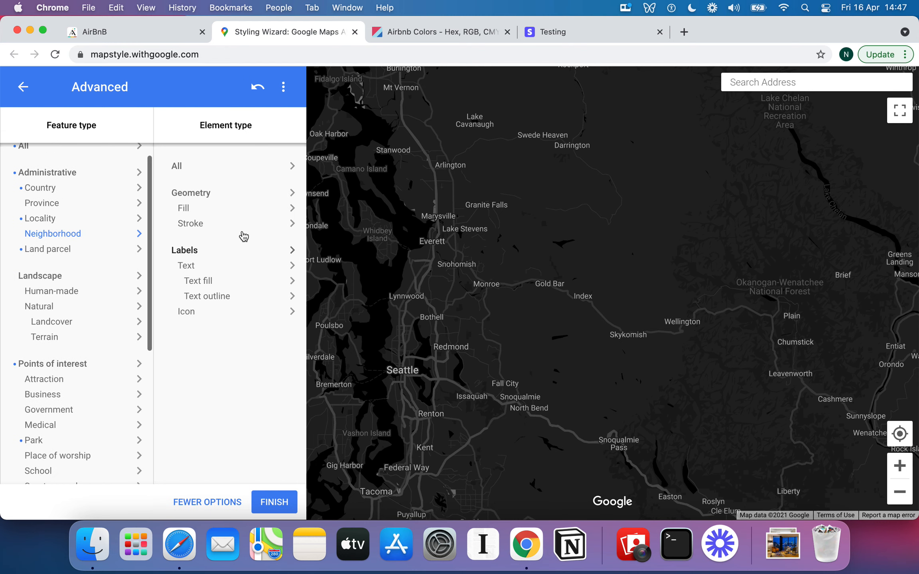
{"action": "left_click", "coordinate": [24, 87]}
Preview the app in Adalo and test the easternmost London marker's link on the Map Search screen, returning to the map
{"action": "left_click", "coordinate": [148, 32]}
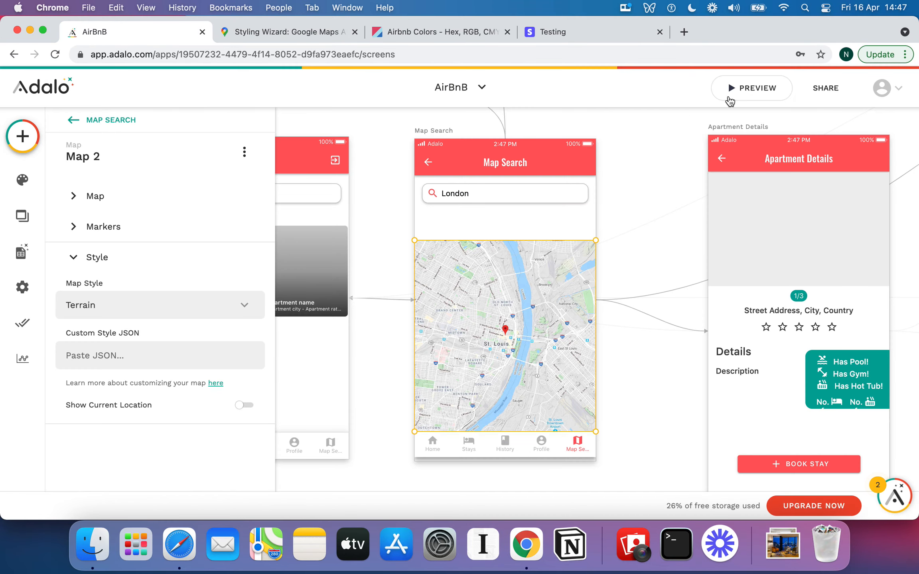
{"action": "left_click", "coordinate": [758, 94]}
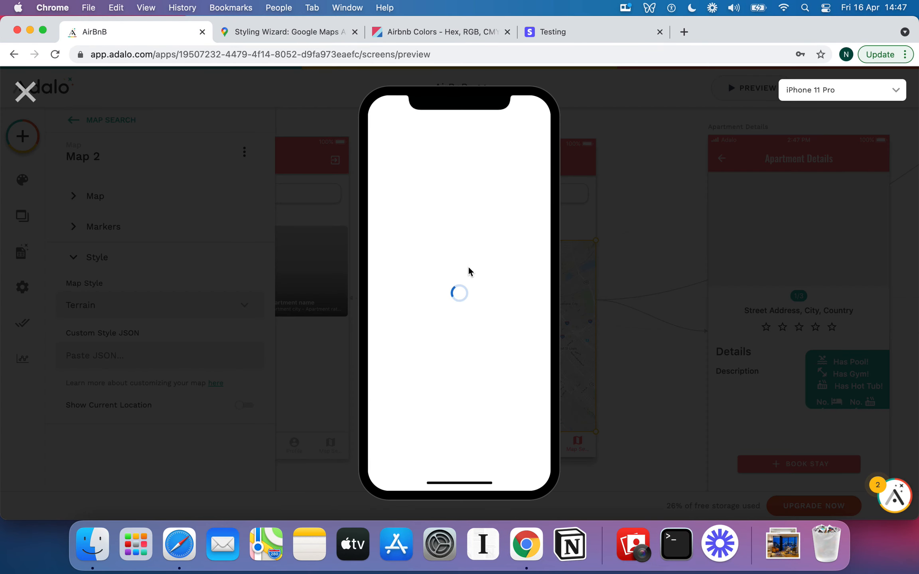
{"action": "left_click", "coordinate": [528, 457]}
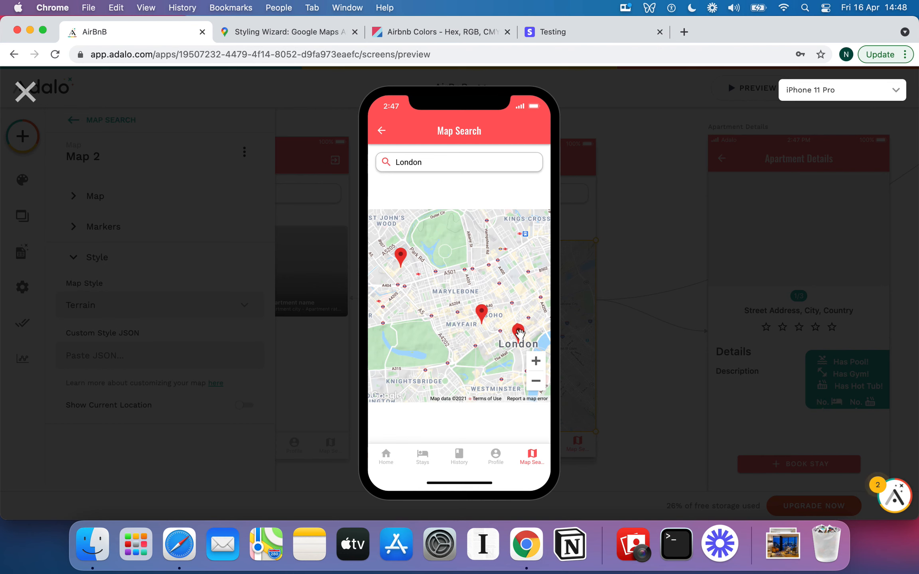
{"action": "left_click", "coordinate": [519, 332]}
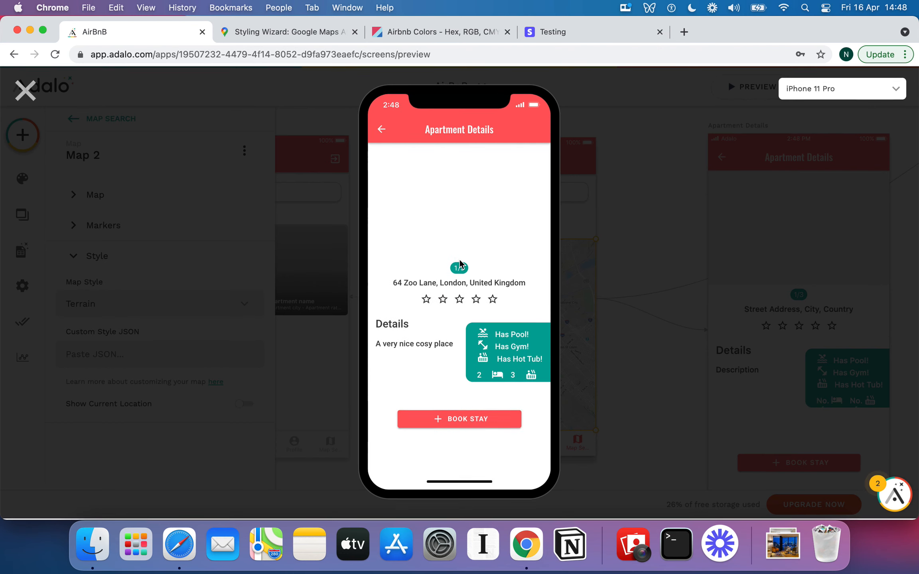
{"action": "left_click", "coordinate": [386, 130]}
Test the central London marker's link, browse the apartment's photos, return to the map and close the preview
{"action": "left_click", "coordinate": [481, 315]}
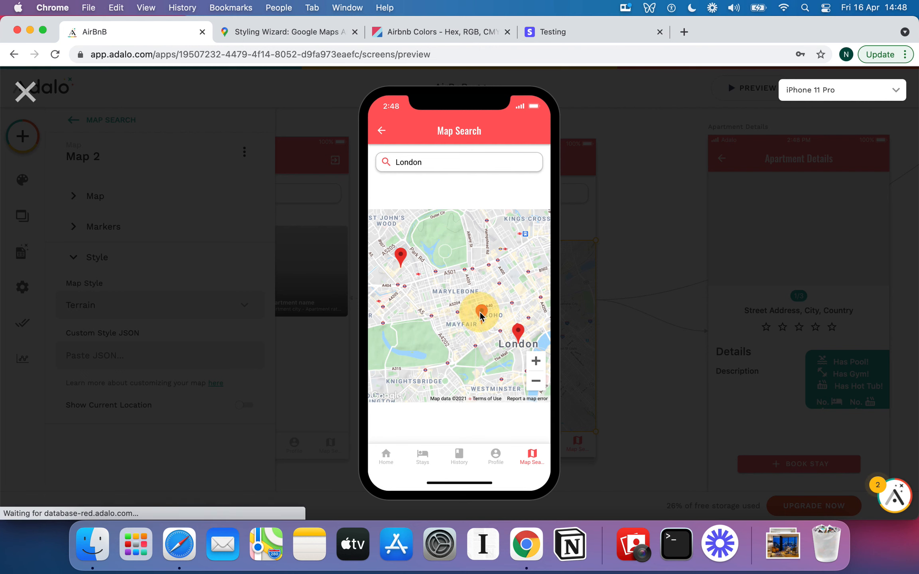
{"action": "left_click_drag", "start_coordinate": [542, 206], "coordinate": [419, 191]}
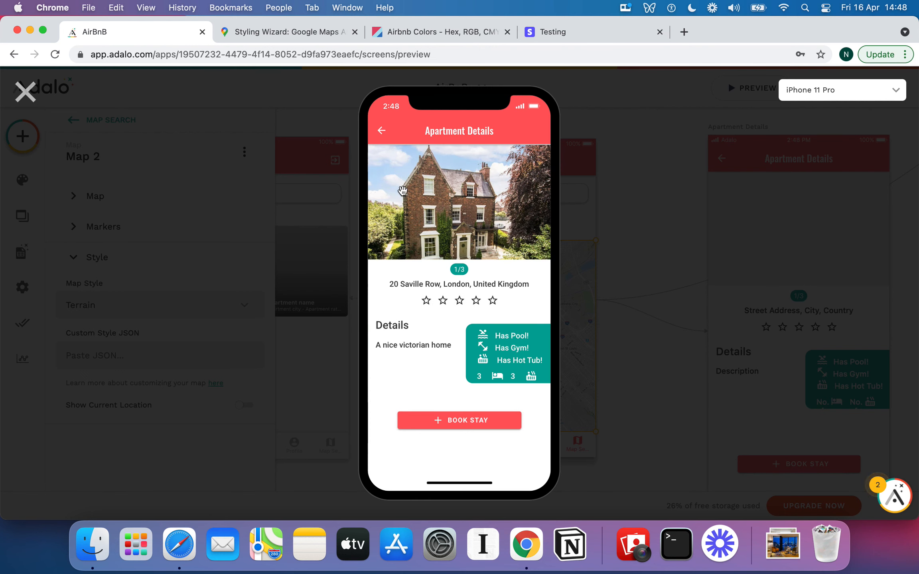
{"action": "left_click_drag", "start_coordinate": [486, 209], "coordinate": [369, 215]}
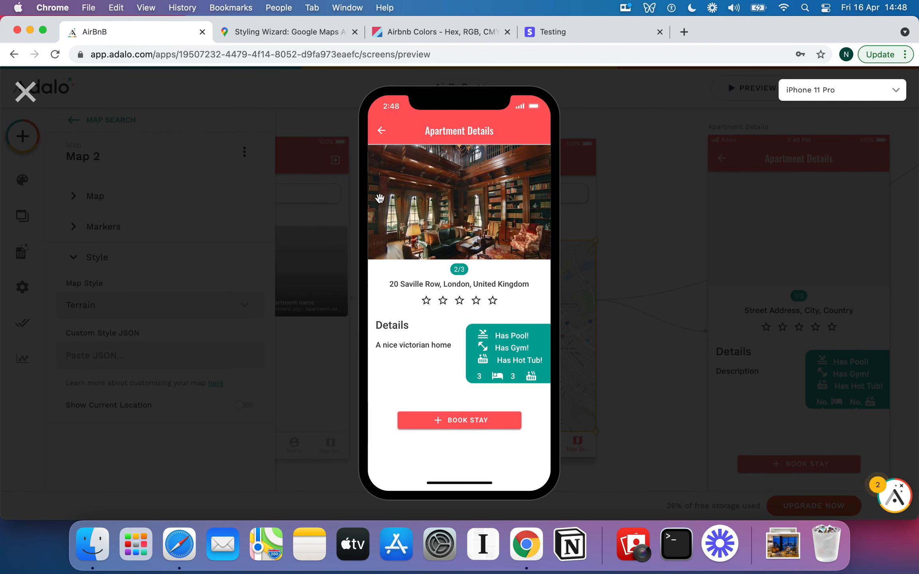
{"action": "left_click", "coordinate": [386, 131]}
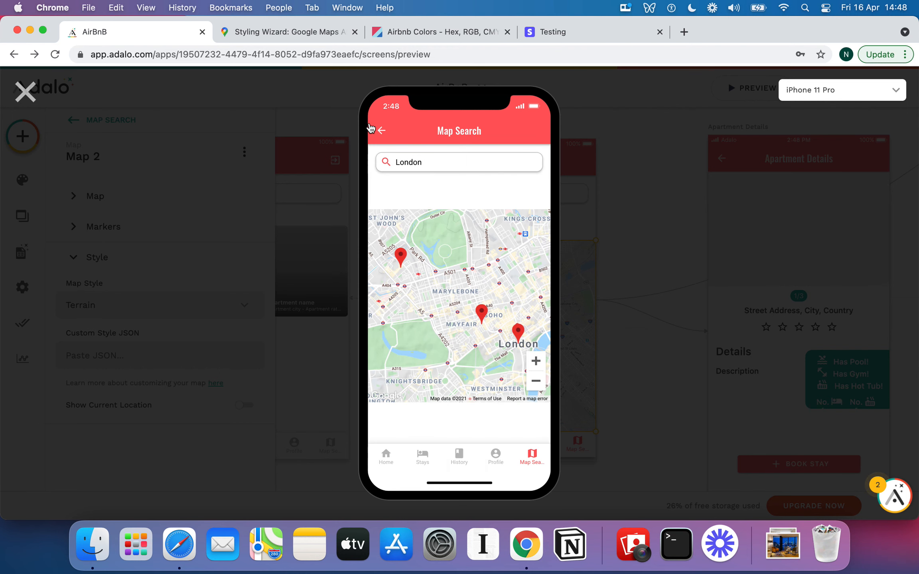
{"action": "left_click", "coordinate": [37, 91]}
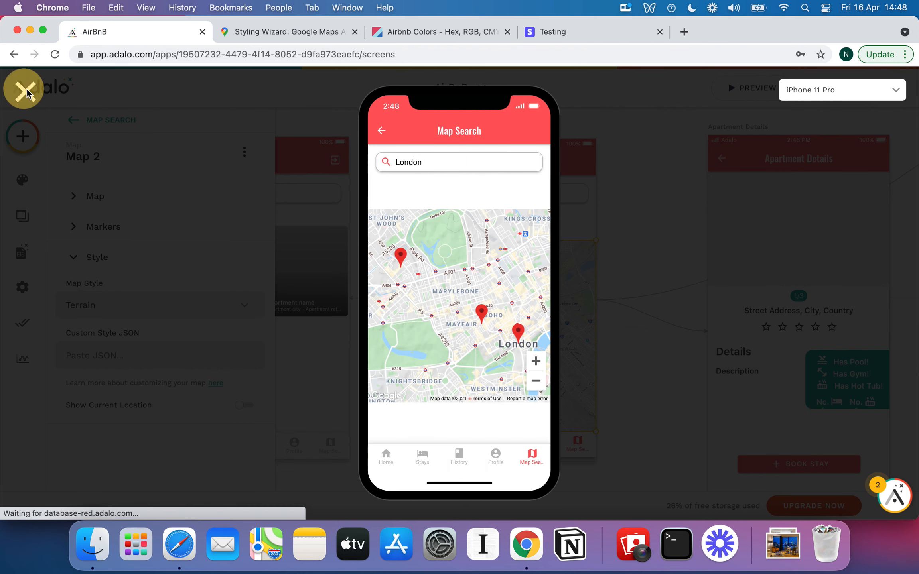
Move the Profile screen up and closer to the Reviews screen on the canvas
{"action": "left_click_drag", "start_coordinate": [627, 265], "coordinate": [585, 266]}
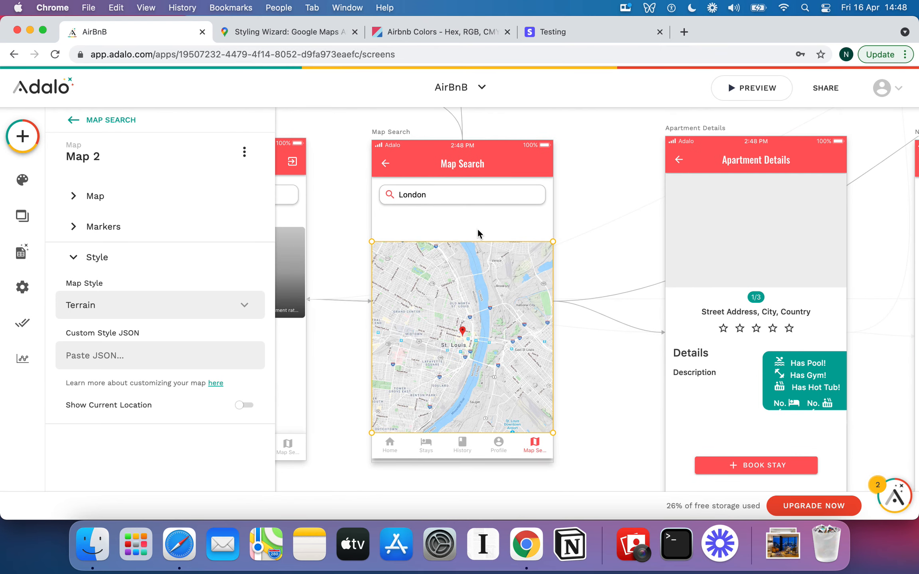
{"action": "scroll", "coordinate": [478, 234], "scroll_direction": "down", "scroll_amount": 6}
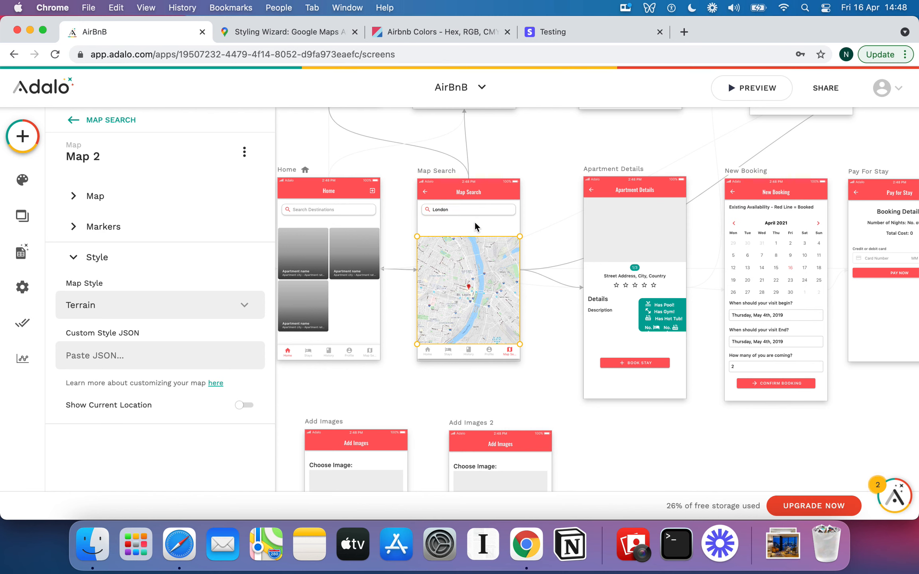
{"action": "scroll", "coordinate": [568, 238], "scroll_direction": "right", "scroll_amount": 10}
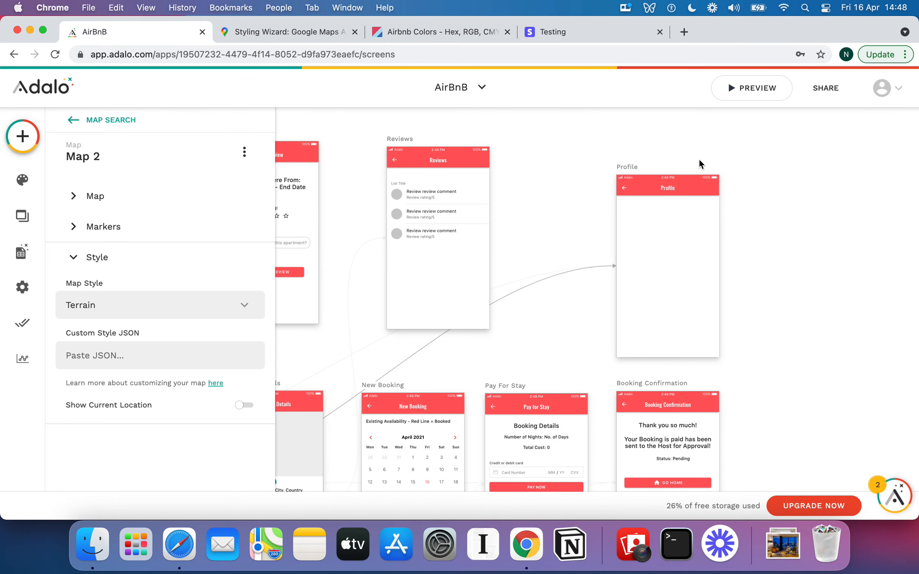
{"action": "left_click", "coordinate": [637, 170]}
{"action": "left_click_drag", "start_coordinate": [637, 171], "coordinate": [600, 150]}
{"action": "left_click", "coordinate": [755, 201]}
Add an Image component to the Profile screen just below its header
{"action": "scroll", "coordinate": [755, 200], "scroll_direction": "up", "scroll_amount": 5}
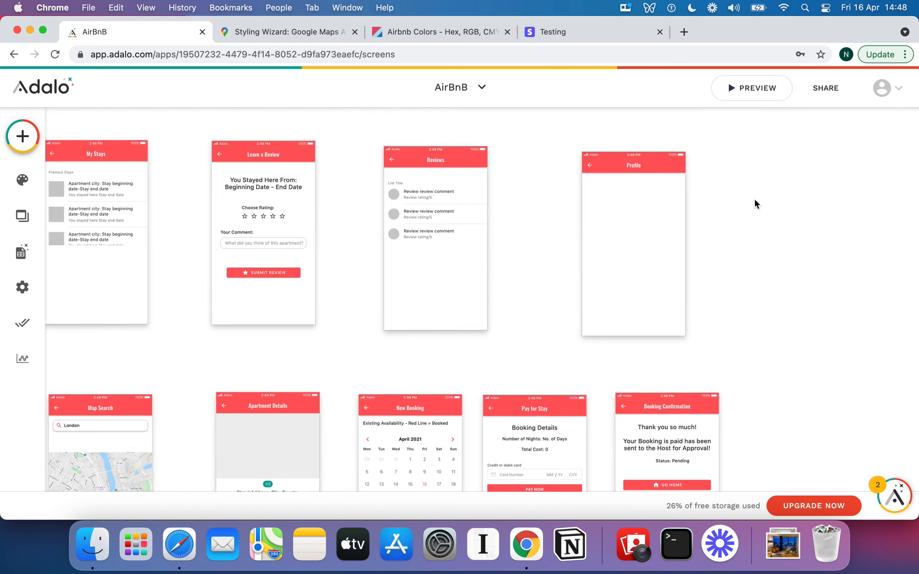
{"action": "left_click", "coordinate": [23, 136]}
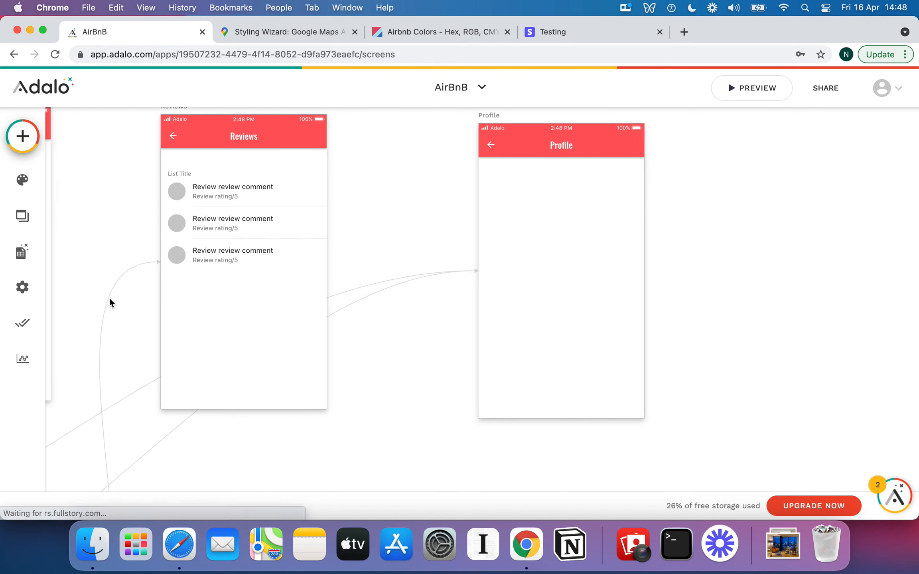
{"action": "scroll", "coordinate": [109, 302], "scroll_direction": "down", "scroll_amount": 5}
{"action": "left_click_drag", "start_coordinate": [109, 300], "coordinate": [565, 214]}
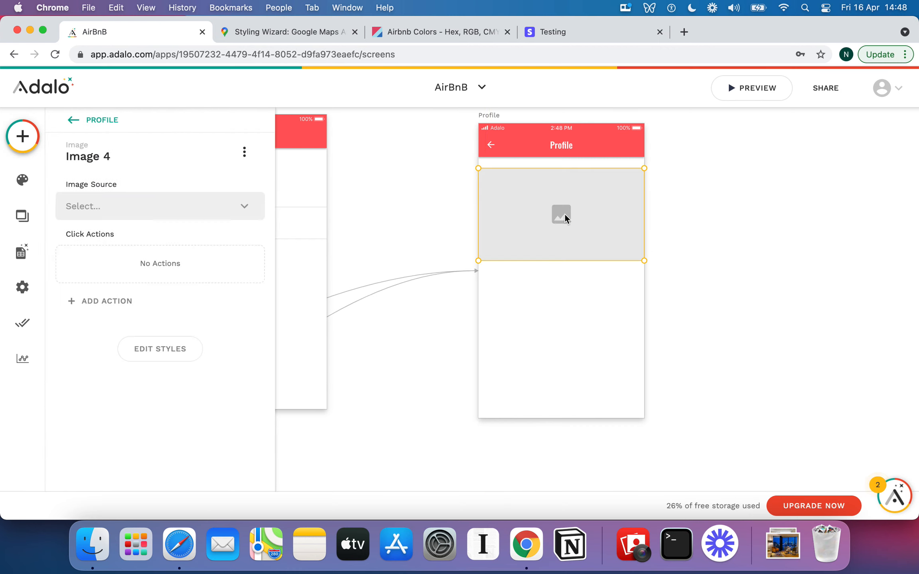
Set the Profile screen image's source to the logged in user's Profile Photo
{"action": "left_click", "coordinate": [227, 215]}
{"action": "mouse_move", "coordinate": [184, 265]}
{"action": "mouse_move", "coordinate": [374, 269]}
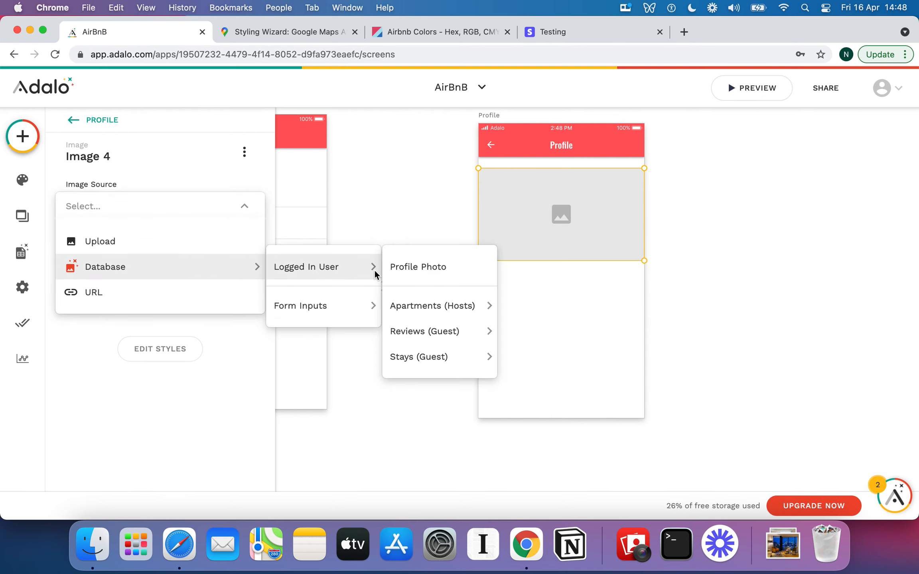
{"action": "left_click", "coordinate": [430, 270]}
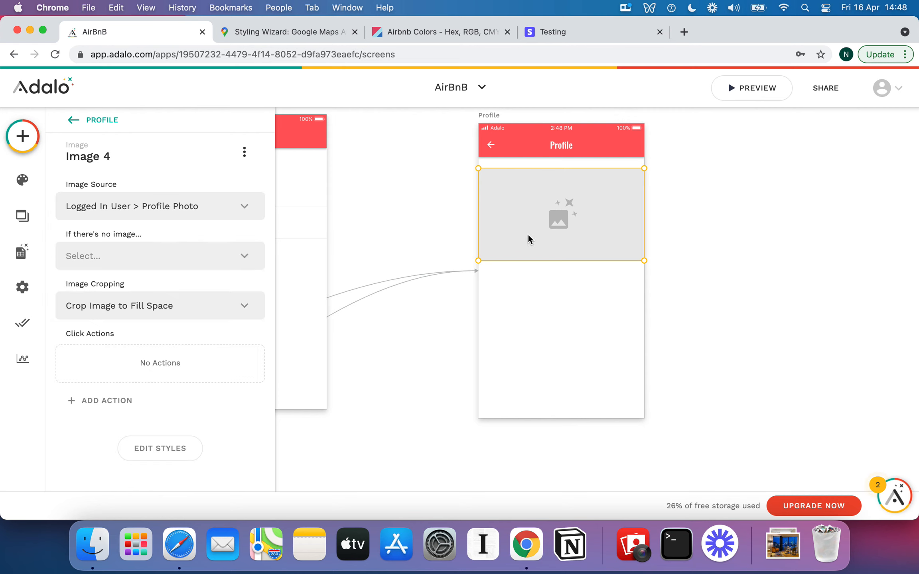
Set the Profile screen image to 200 wide by 200 high with a rounding of 100
{"action": "left_click", "coordinate": [163, 449]}
{"action": "scroll", "coordinate": [216, 331], "scroll_direction": "down", "scroll_amount": 5}
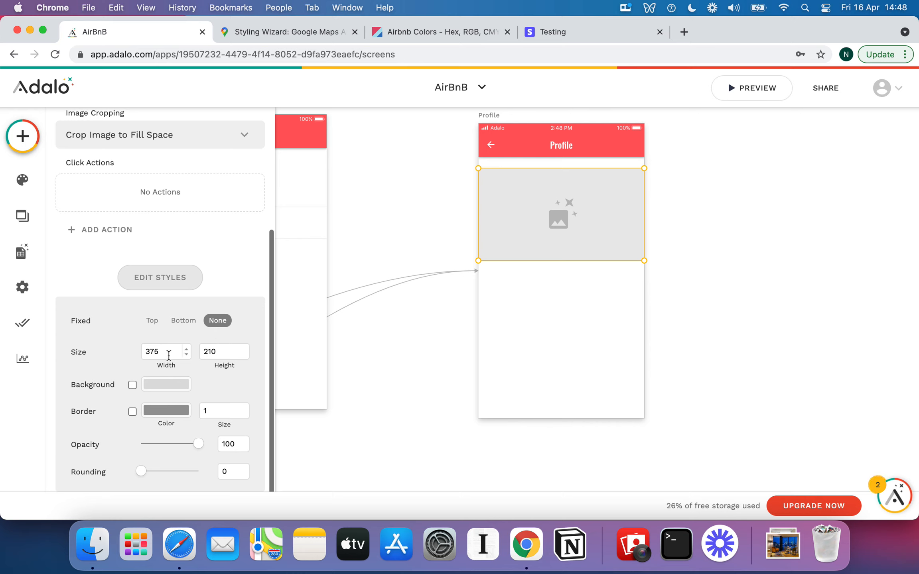
{"action": "double_click", "coordinate": [169, 355]}
{"action": "type", "text": "200"}
{"action": "double_click", "coordinate": [210, 346]}
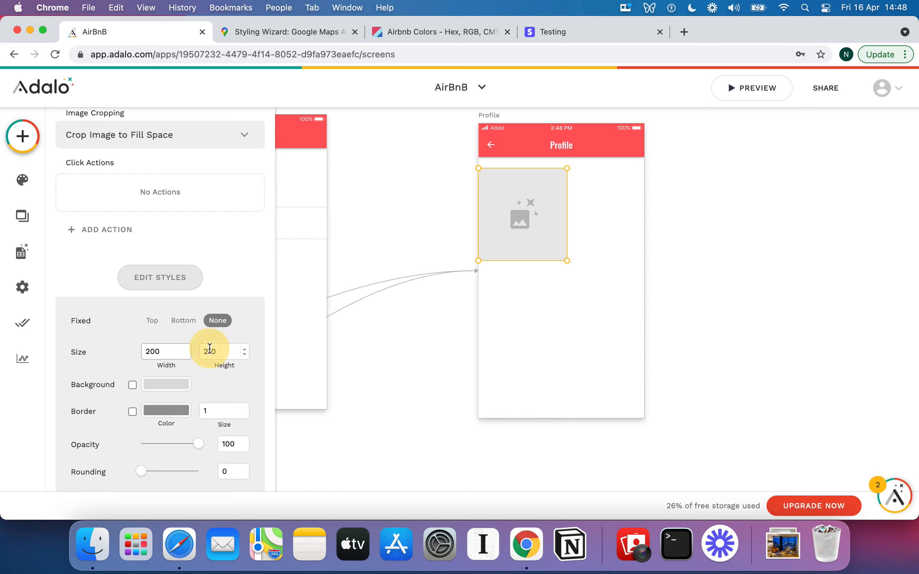
{"action": "type", "text": "200"}
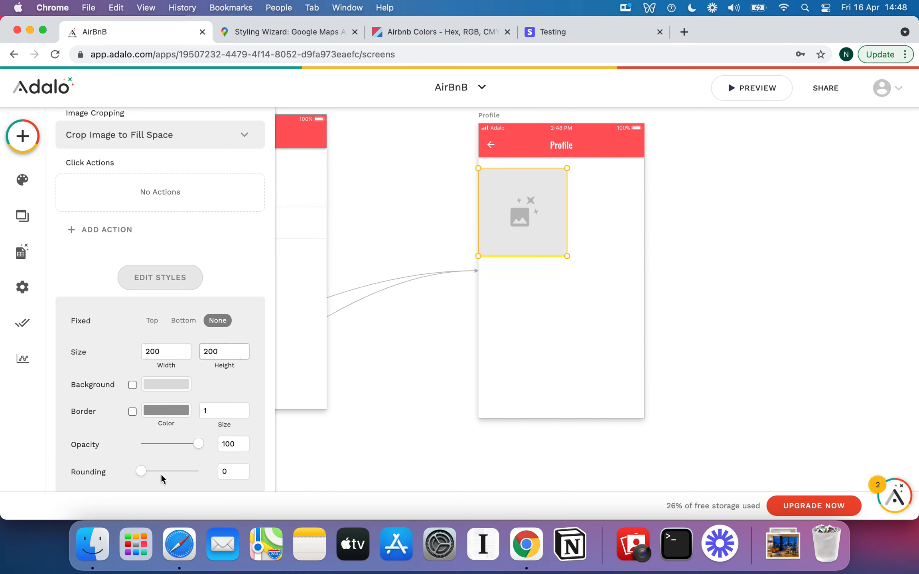
{"action": "left_click_drag", "start_coordinate": [142, 476], "coordinate": [217, 476]}
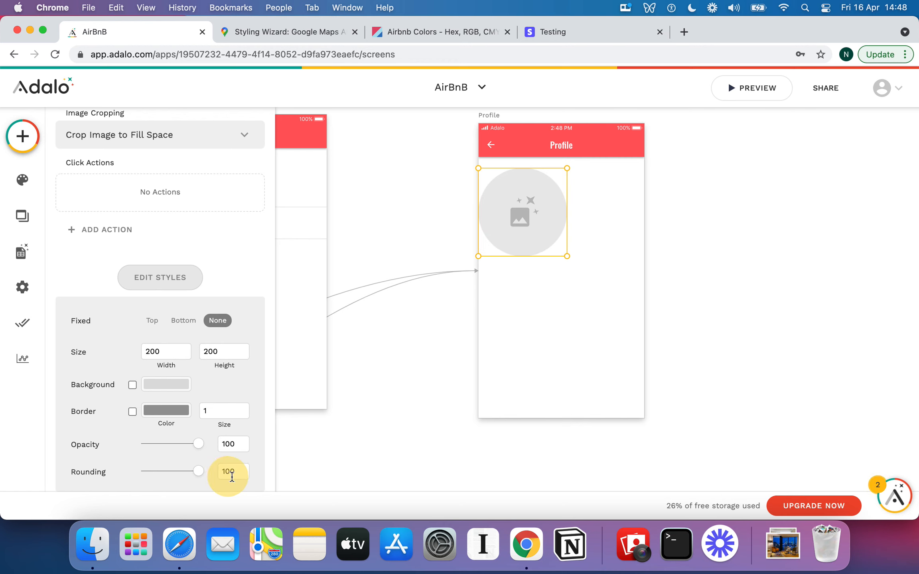
{"action": "left_click", "coordinate": [236, 474]}
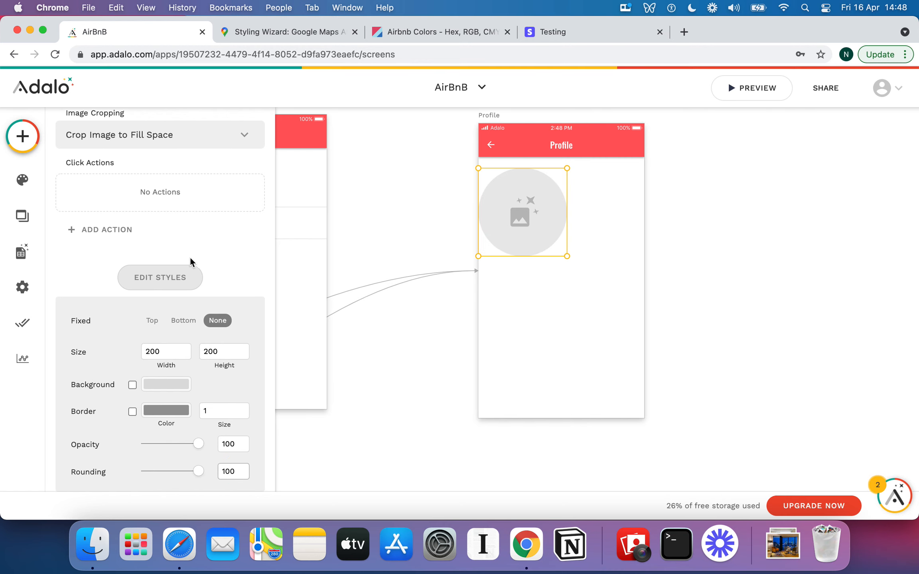
{"action": "left_click", "coordinate": [179, 278]}
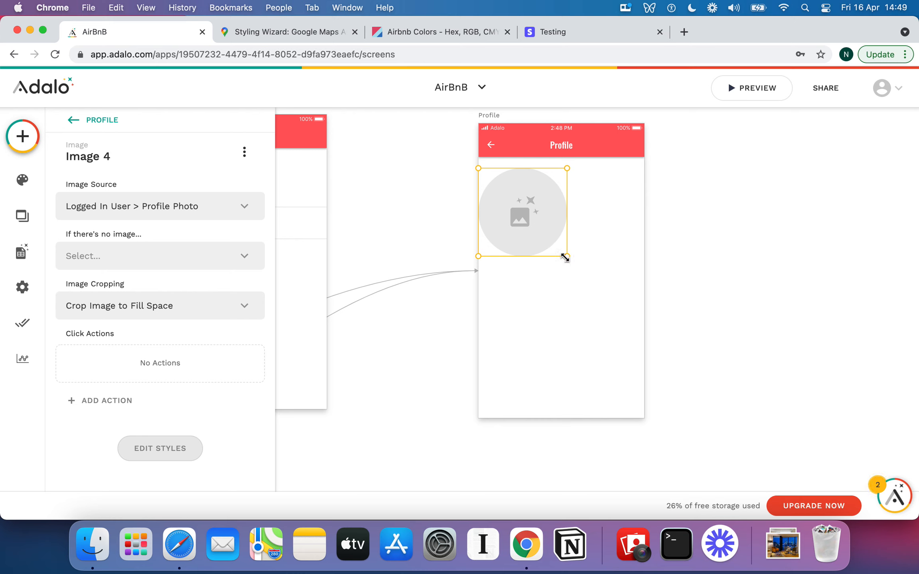
Shrink the circular profile image to a width of 150 and inset it slightly from the Profile screen's left edge
{"action": "left_click", "coordinate": [553, 254]}
{"action": "left_click_drag", "start_coordinate": [553, 254], "coordinate": [539, 235]}
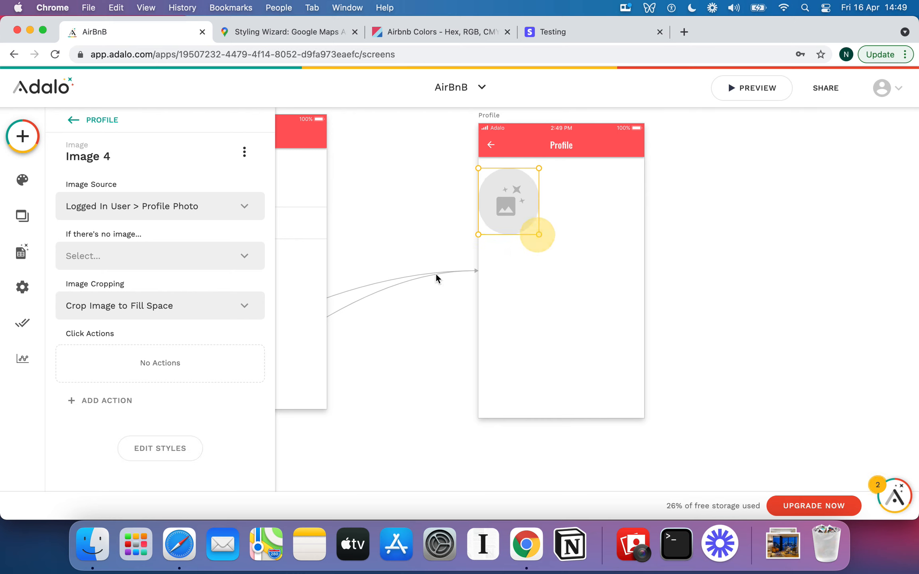
{"action": "left_click", "coordinate": [166, 448]}
{"action": "scroll", "coordinate": [226, 327], "scroll_direction": "down", "scroll_amount": 5}
{"action": "double_click", "coordinate": [163, 351]}
{"action": "type", "text": "150"}
{"action": "left_click", "coordinate": [571, 241]}
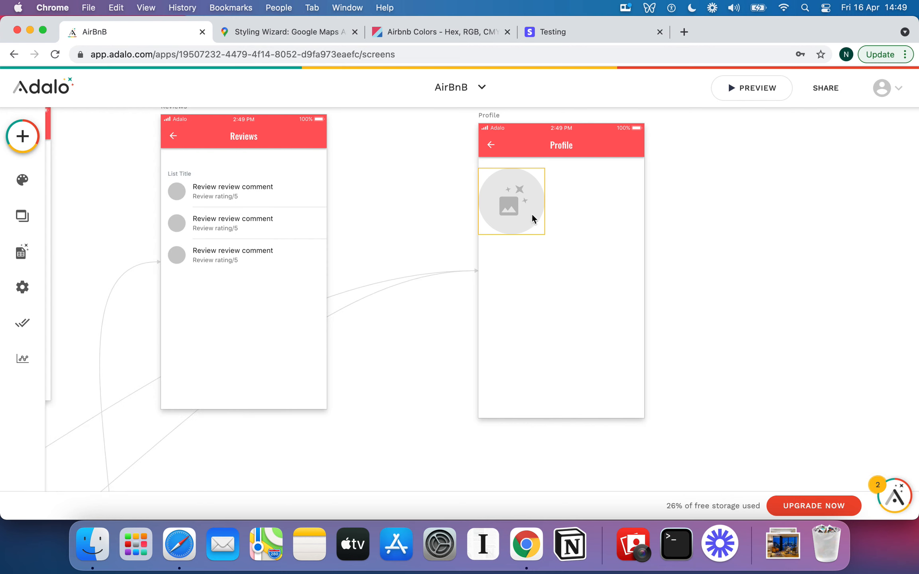
{"action": "left_click", "coordinate": [527, 211]}
{"action": "left_click_drag", "start_coordinate": [527, 211], "coordinate": [533, 212]}
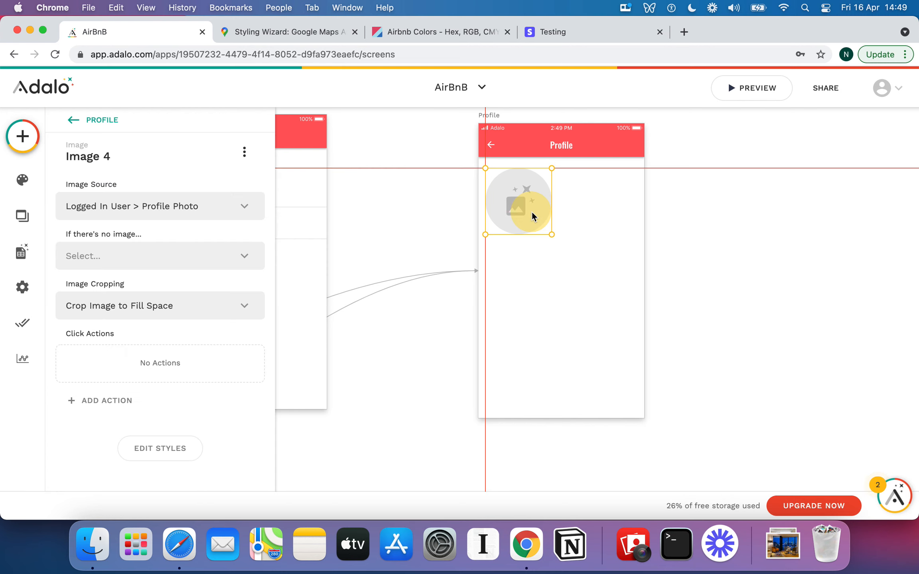
Add a Text component beside the profile image and narrow it to fit within the Profile screen
{"action": "left_click", "coordinate": [22, 147]}
{"action": "left_click_drag", "start_coordinate": [121, 274], "coordinate": [585, 187]}
{"action": "left_click_drag", "start_coordinate": [715, 186], "coordinate": [620, 186]}
Replace the new text's placeholder with magic text for the logged in user's Full Name
{"action": "left_click", "coordinate": [195, 213]}
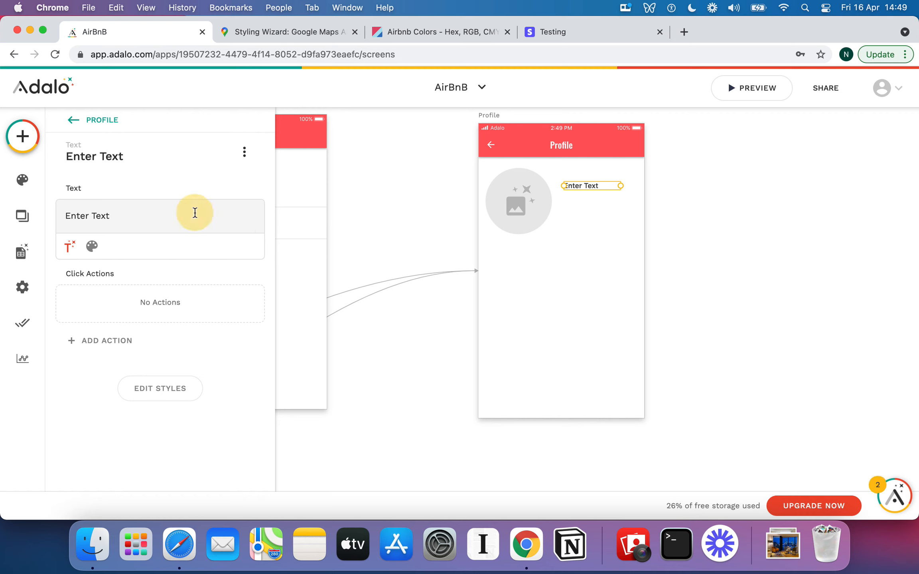
{"action": "key", "text": "BackSpace"}
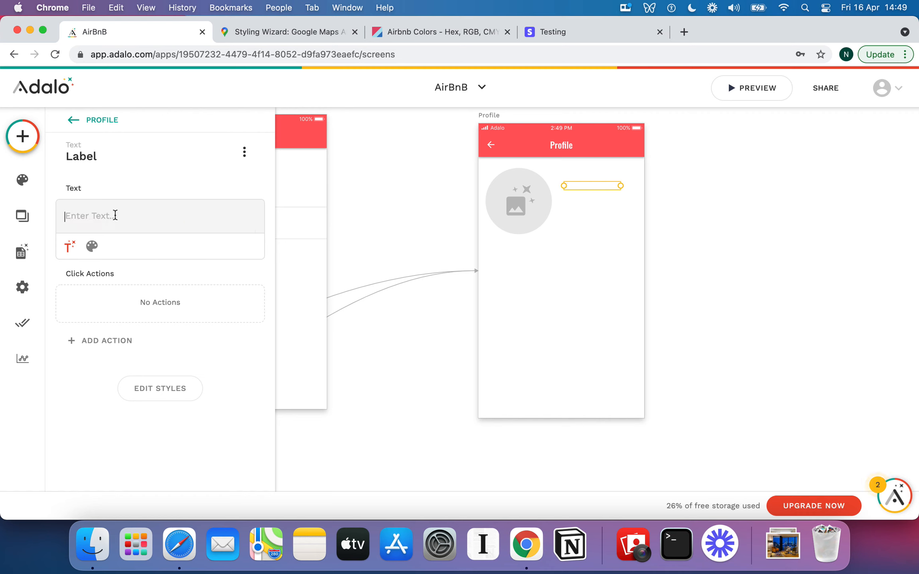
{"action": "left_click", "coordinate": [65, 249]}
{"action": "mouse_move", "coordinate": [131, 284]}
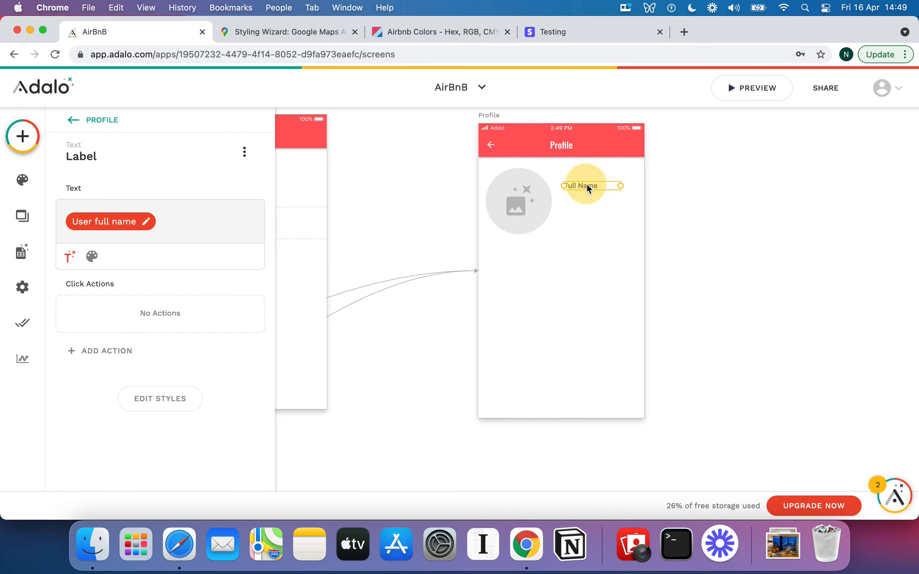
Add another Text component below the profile image and set its text to "Number of Nights Stayed: "
{"action": "left_click", "coordinate": [22, 136]}
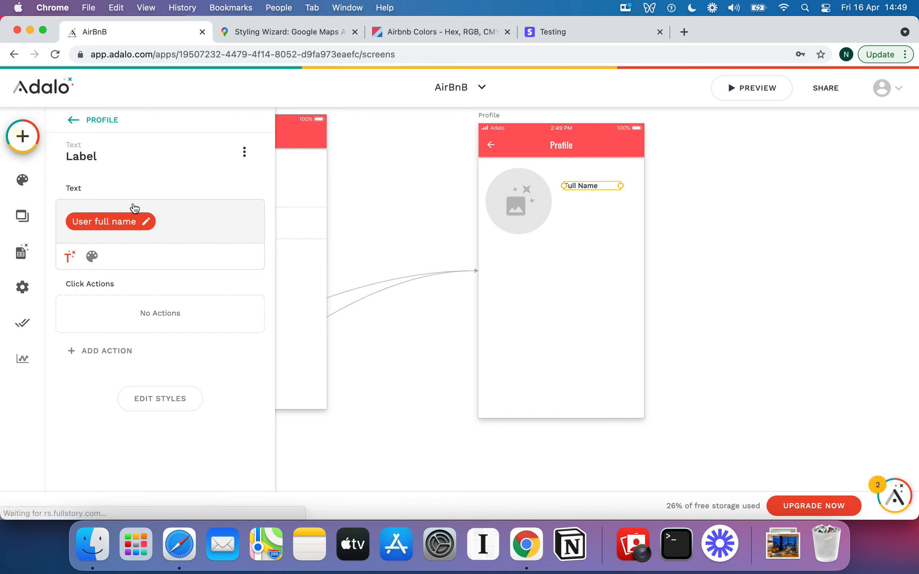
{"action": "left_click_drag", "start_coordinate": [142, 281], "coordinate": [547, 283]}
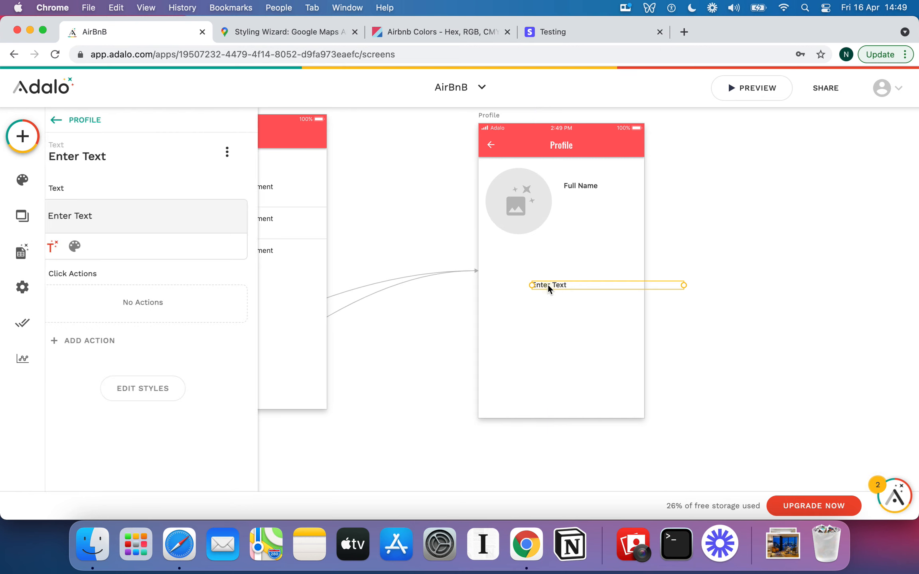
{"action": "triple_click", "coordinate": [112, 218]}
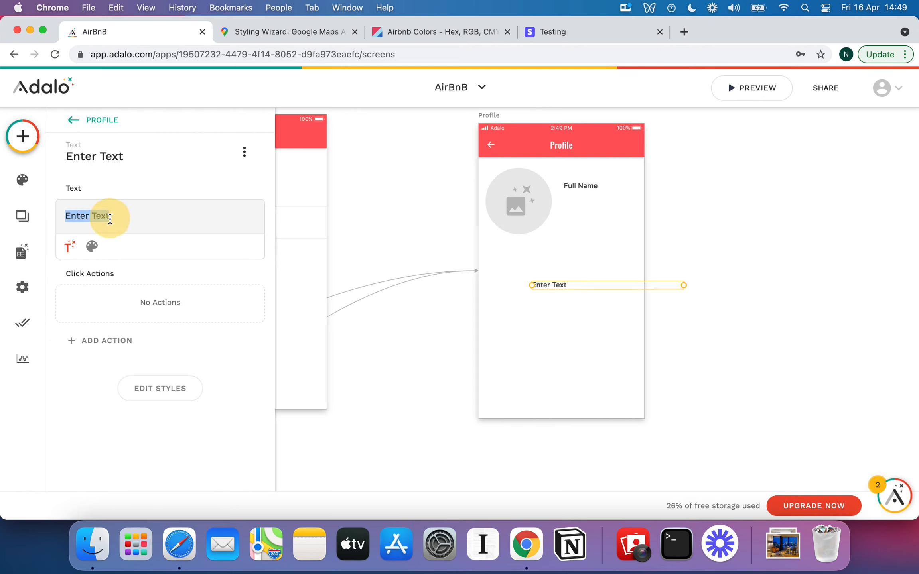
{"action": "type", "text": "N"}
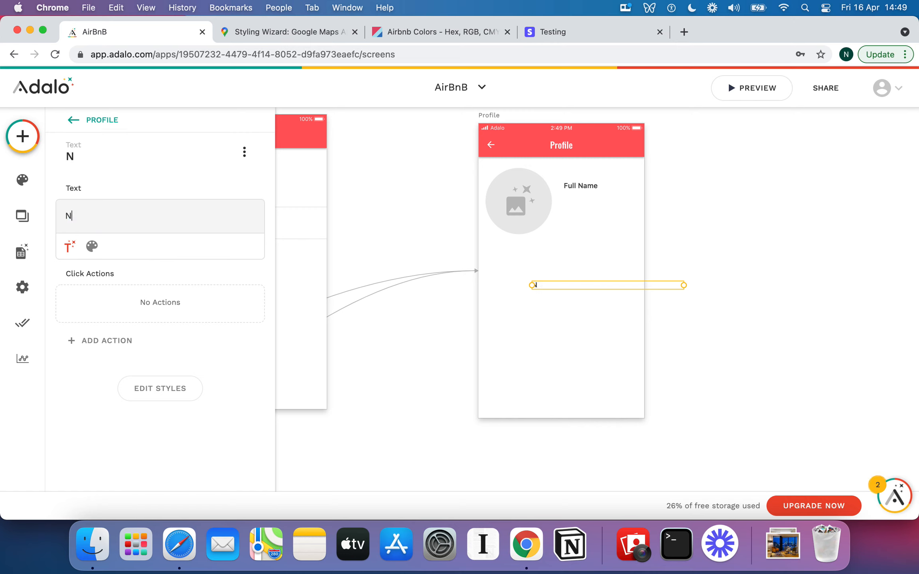
{"action": "type", "text": "umber of Stays:"}
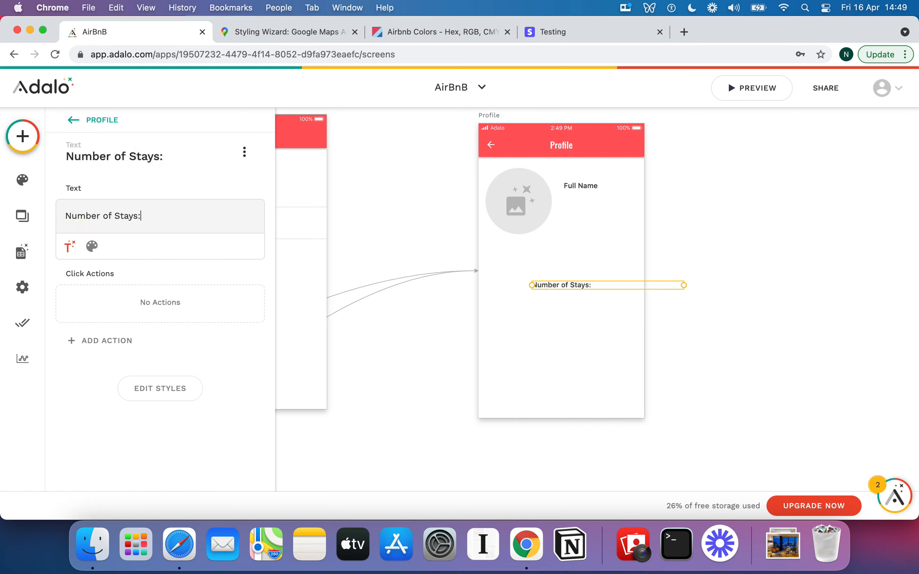
{"action": "key", "text": "BackSpace"}
{"action": "key", "text": "BackSpace"}
{"action": "key", "text": "BackSpace"}
{"action": "key", "text": "BackSpace"}
{"action": "key", "text": "BackSpace"}
{"action": "key", "text": "BackSpace"}
{"action": "type", "text": "Nigh"}
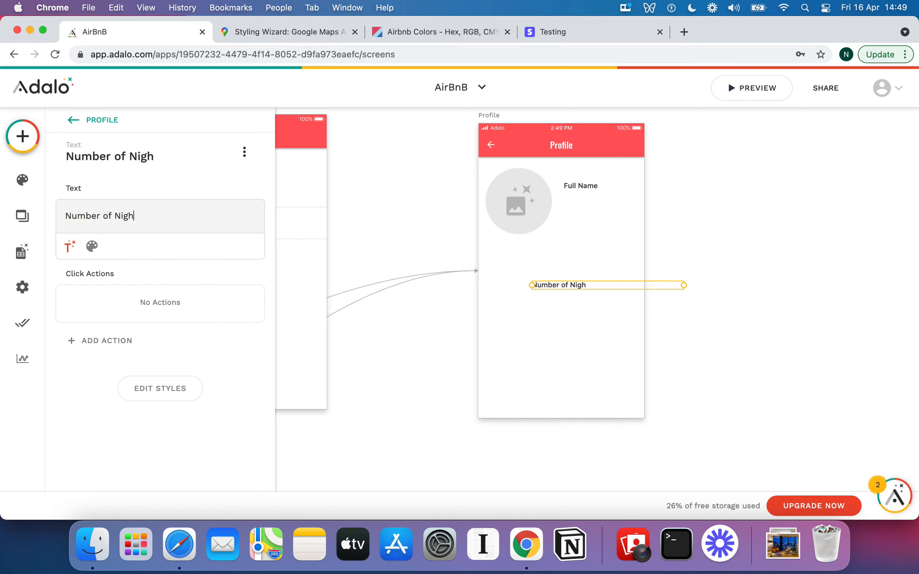
{"action": "type", "text": "ts Stayed:"}
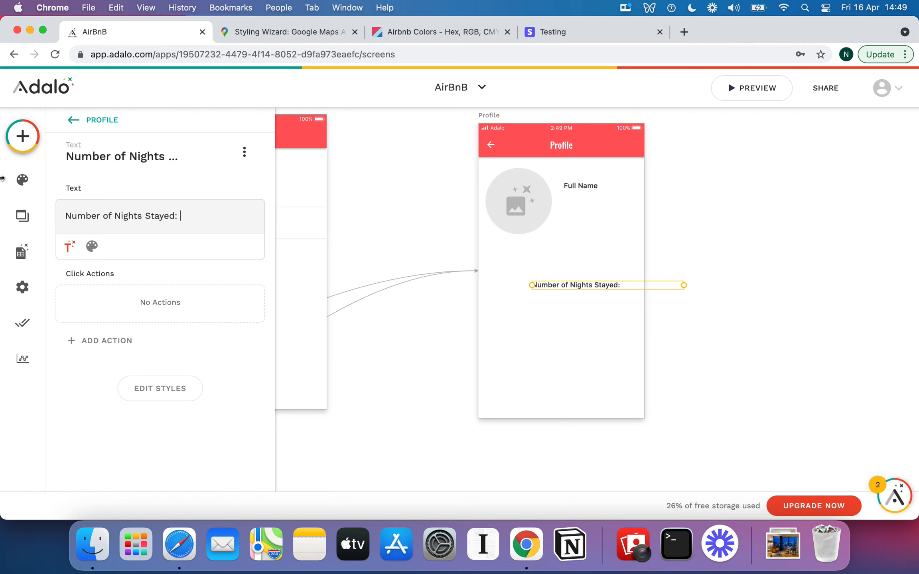
Append magic text for the Sum of No. of Days across all Stays to the nights-stayed label
{"action": "left_click", "coordinate": [71, 246]}
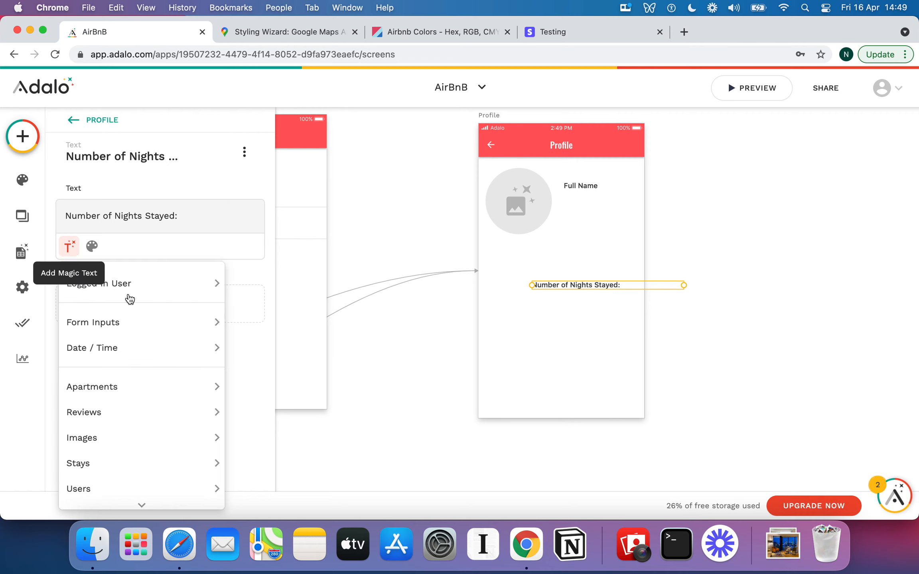
{"action": "mouse_move", "coordinate": [169, 462]}
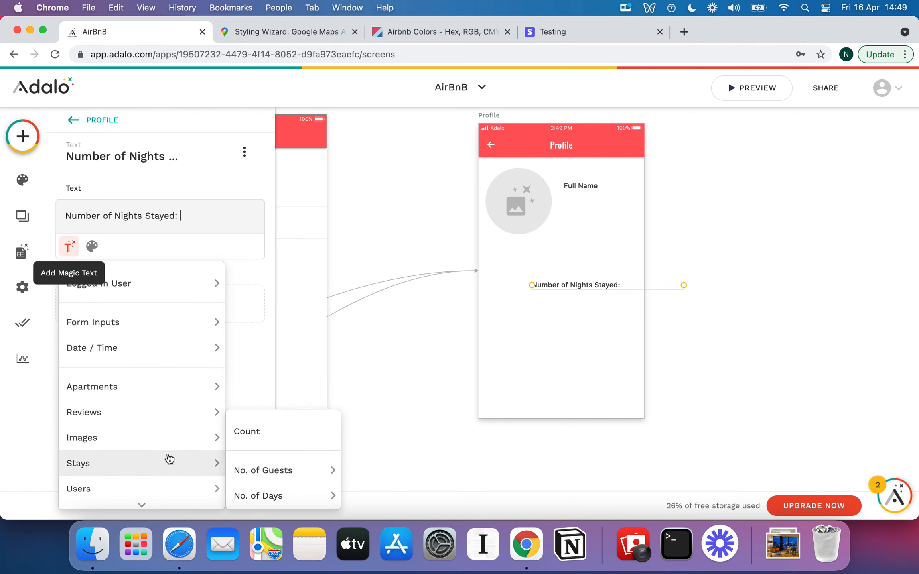
{"action": "mouse_move", "coordinate": [247, 493]}
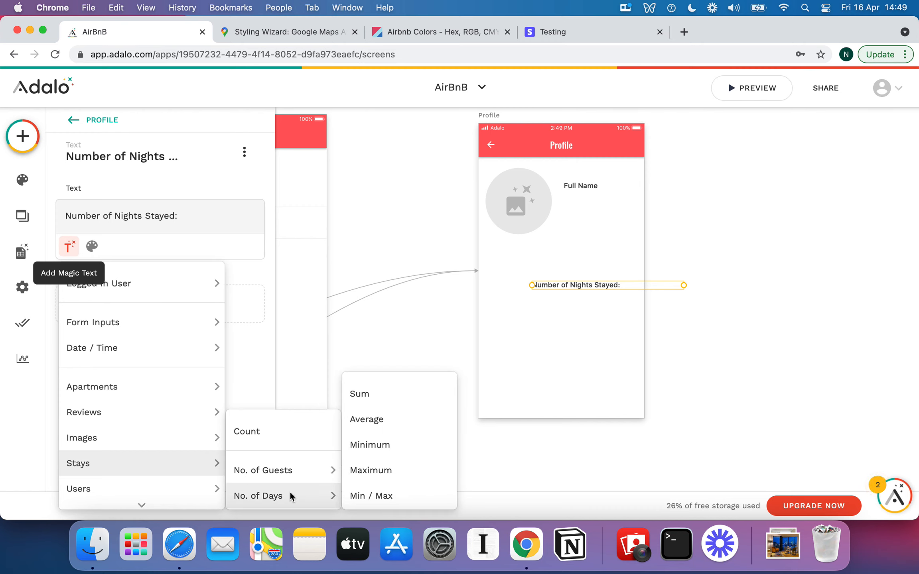
{"action": "left_click", "coordinate": [398, 402]}
Filter the Sum No. of Days value to stays whose guest's Full Name is equal to the logged in user's Full Name
{"action": "left_click", "coordinate": [155, 233]}
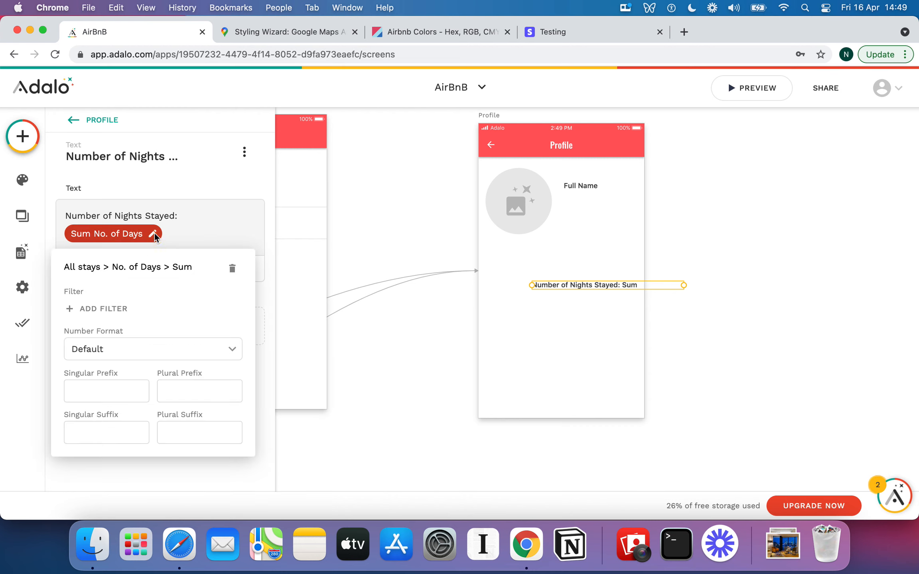
{"action": "left_click", "coordinate": [99, 308]}
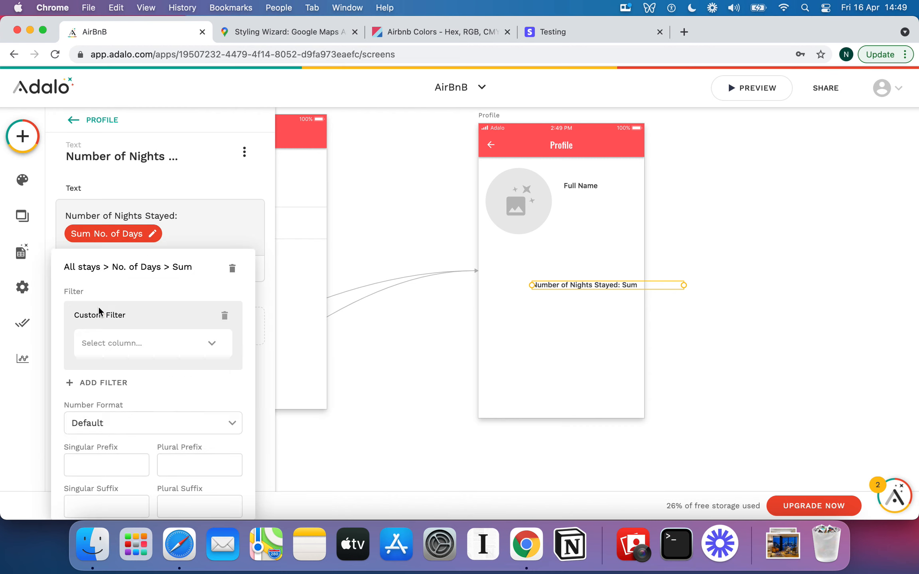
{"action": "left_click", "coordinate": [128, 344]}
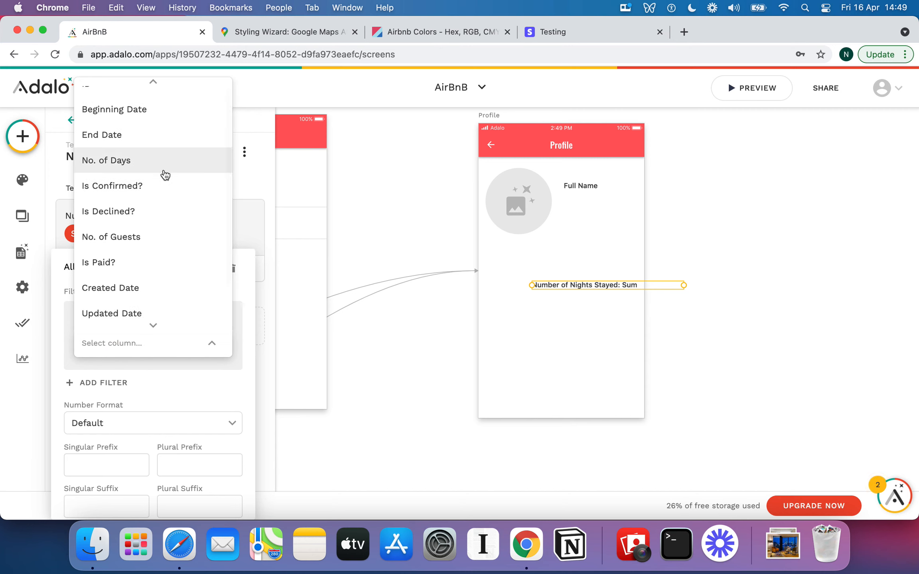
{"action": "scroll", "coordinate": [164, 259], "scroll_direction": "down", "scroll_amount": 2}
{"action": "mouse_move", "coordinate": [155, 283]}
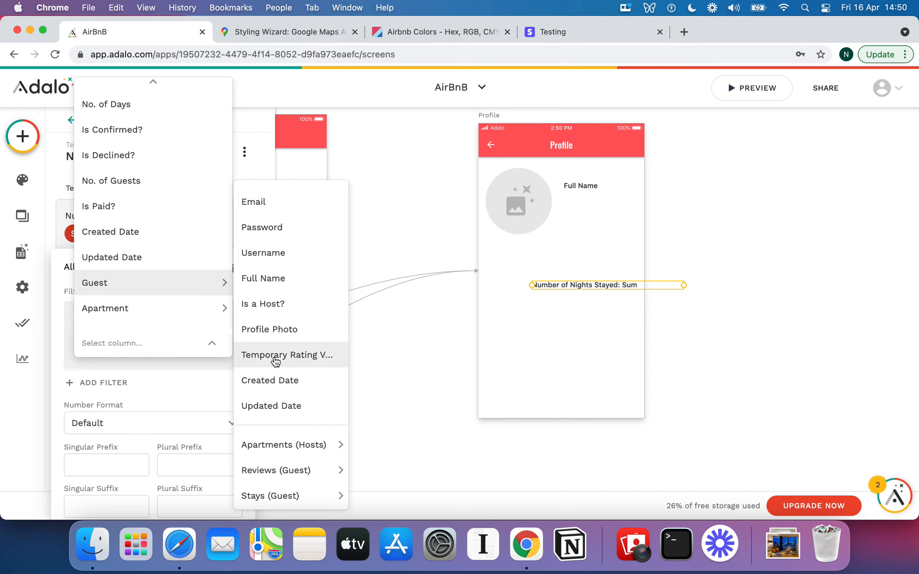
{"action": "left_click", "coordinate": [284, 275]}
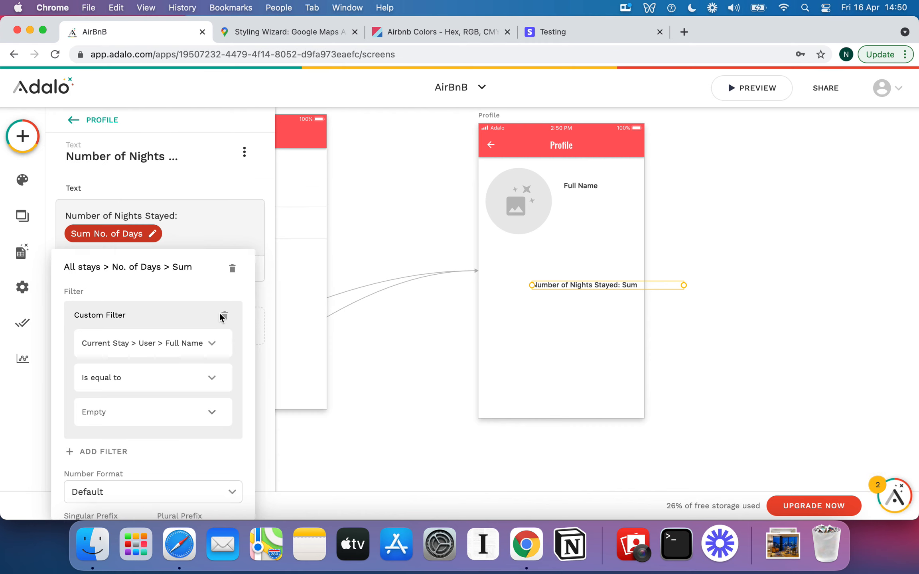
{"action": "left_click", "coordinate": [211, 414]}
{"action": "mouse_move", "coordinate": [230, 337]}
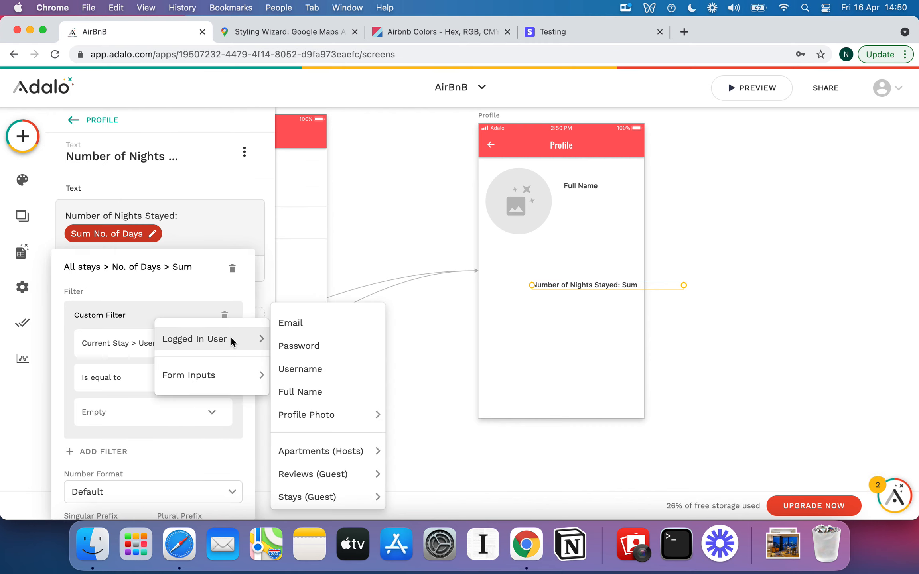
{"action": "left_click", "coordinate": [311, 391]}
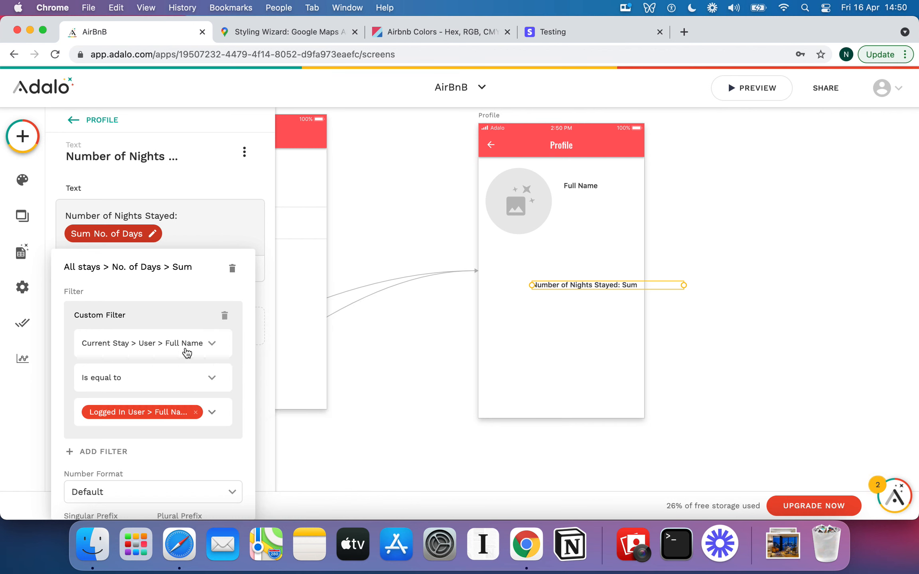
{"action": "scroll", "coordinate": [186, 351], "scroll_direction": "down", "scroll_amount": 4}
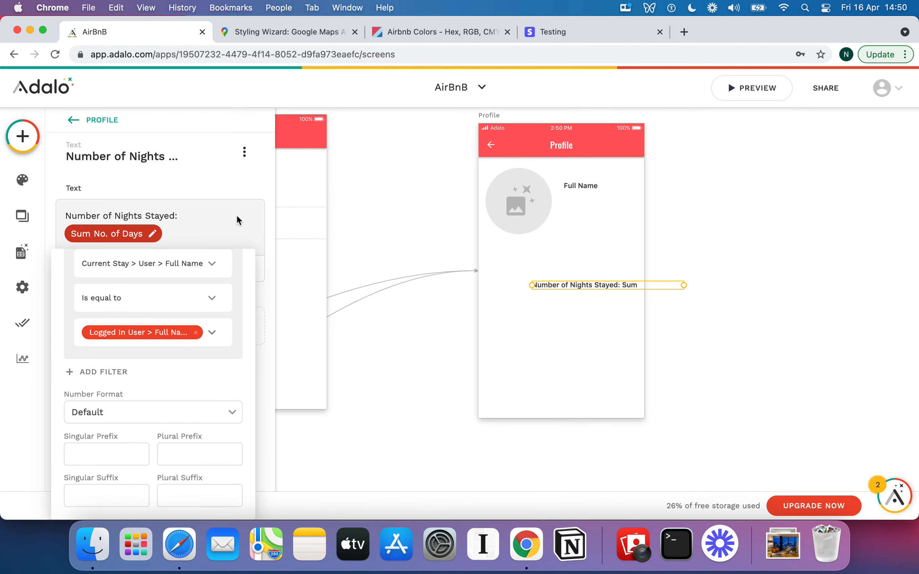
{"action": "left_click", "coordinate": [242, 216]}
Narrow the nights-stayed text, place it under Full Name beside the image, and duplicate it directly below
{"action": "left_click_drag", "start_coordinate": [684, 286], "coordinate": [602, 286]}
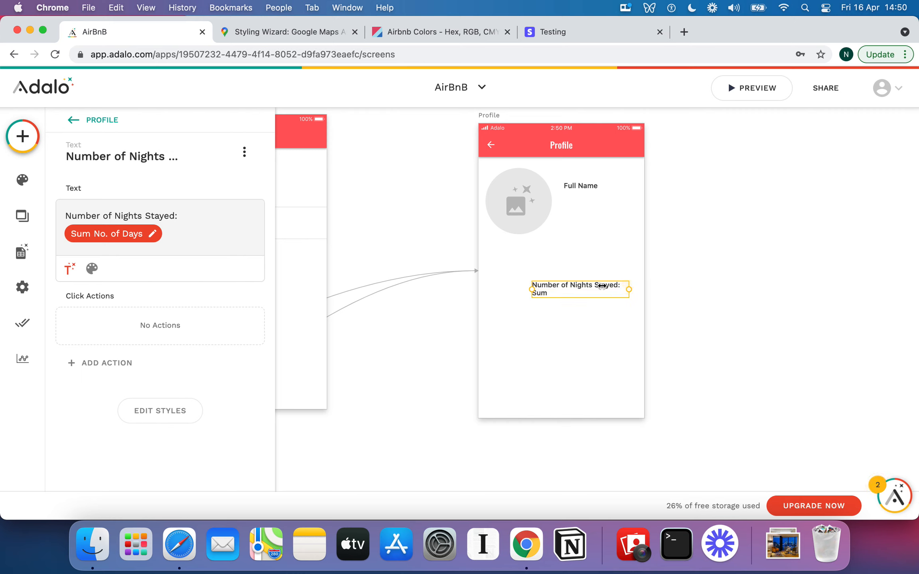
{"action": "left_click_drag", "start_coordinate": [593, 241], "coordinate": [631, 213]}
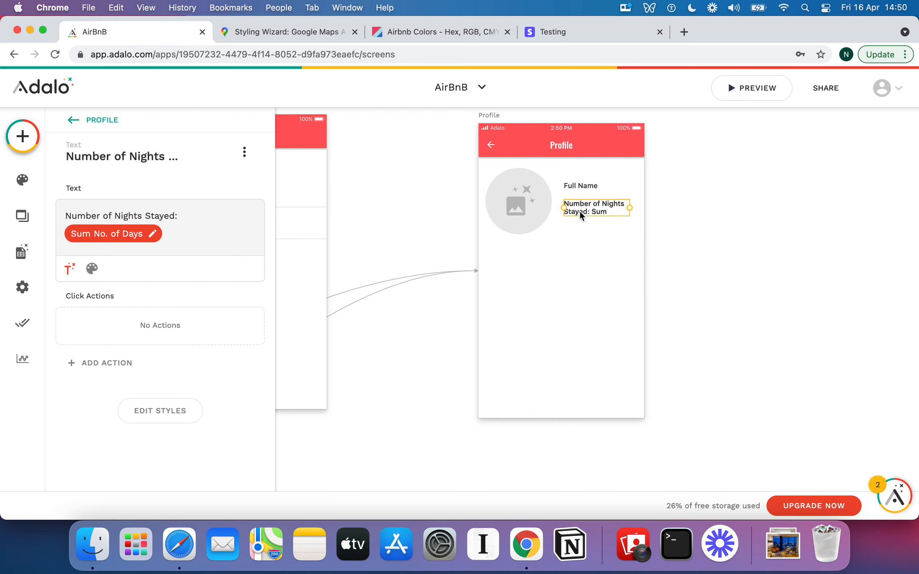
{"action": "left_click_drag", "start_coordinate": [579, 211], "coordinate": [578, 240]}
Change the duplicated text's label to "Average Rating Given: ", keeping its magic text in place
{"action": "left_click_drag", "start_coordinate": [177, 217], "coordinate": [32, 217]}
{"action": "type", "text": "Average Rating G"}
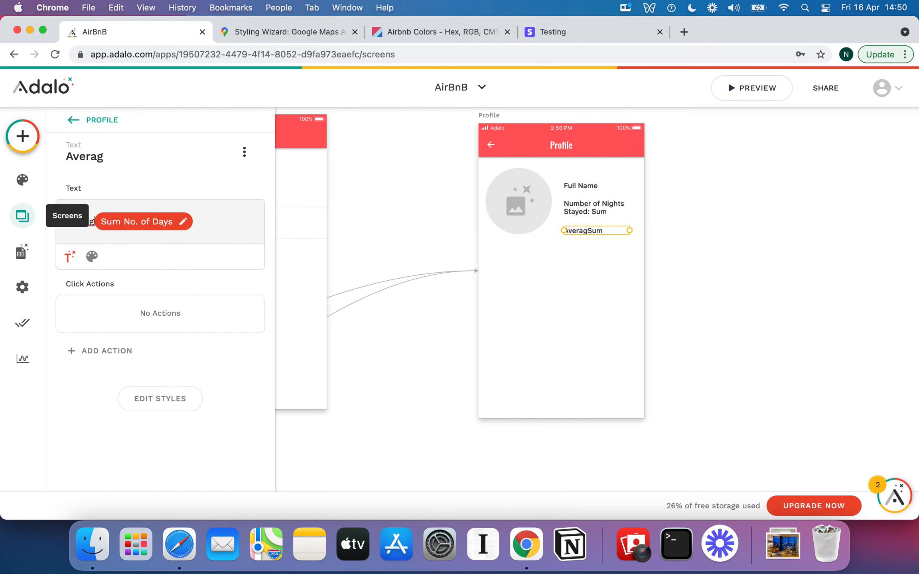
{"action": "type", "text": "ivben"}
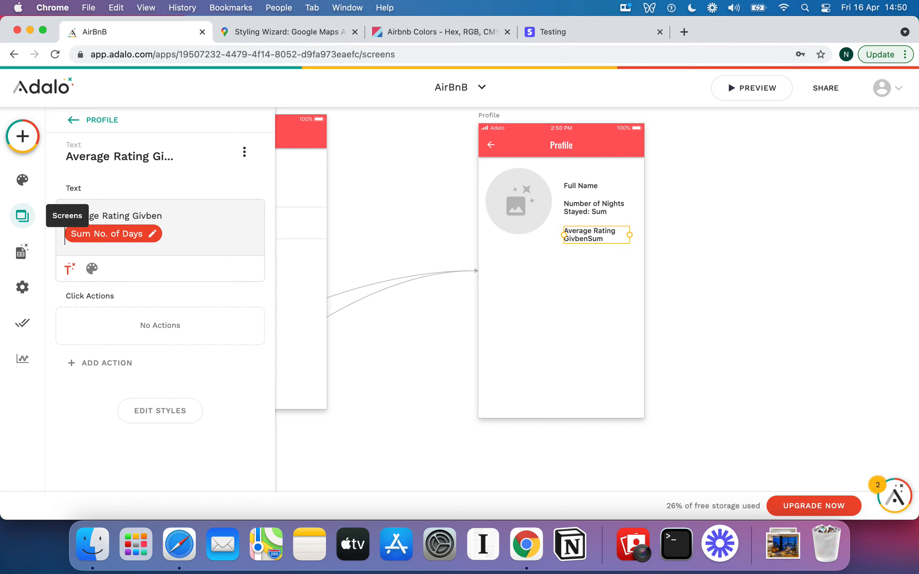
{"action": "key", "text": "BackSpace"}
{"action": "key", "text": "BackSpace"}
{"action": "key", "text": "BackSpace"}
{"action": "type", "text": "en:"}
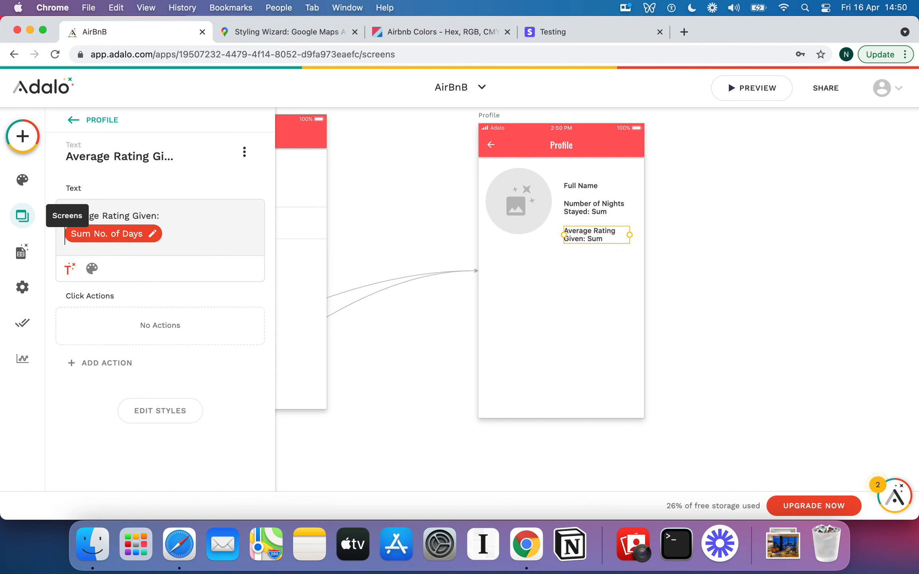
Replace the magic text in the "Average Rating Given: " label with the Average of Rating across all Reviews
{"action": "left_click", "coordinate": [168, 236]}
{"action": "key", "text": "BackSpace"}
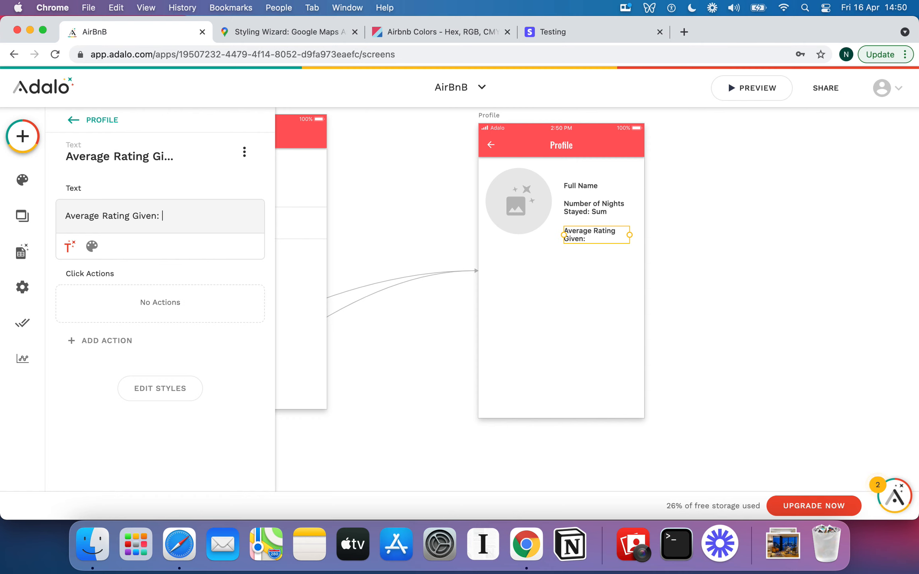
{"action": "left_click", "coordinate": [73, 247]}
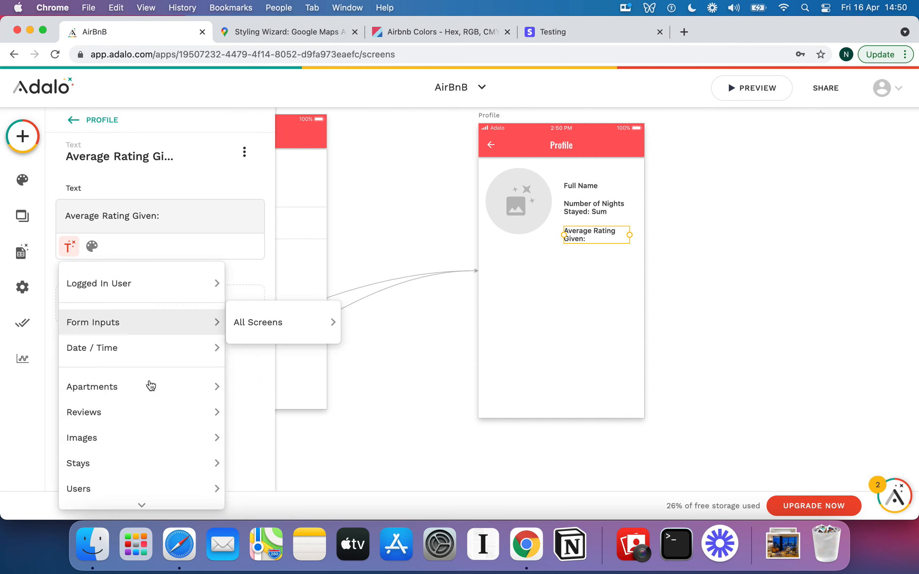
{"action": "mouse_move", "coordinate": [154, 412]}
{"action": "mouse_move", "coordinate": [272, 447]}
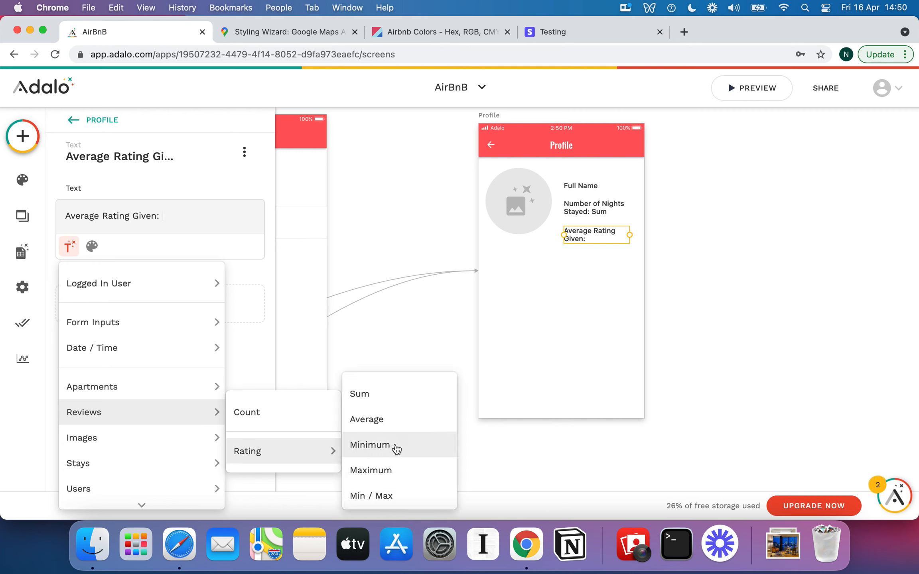
{"action": "left_click", "coordinate": [409, 425]}
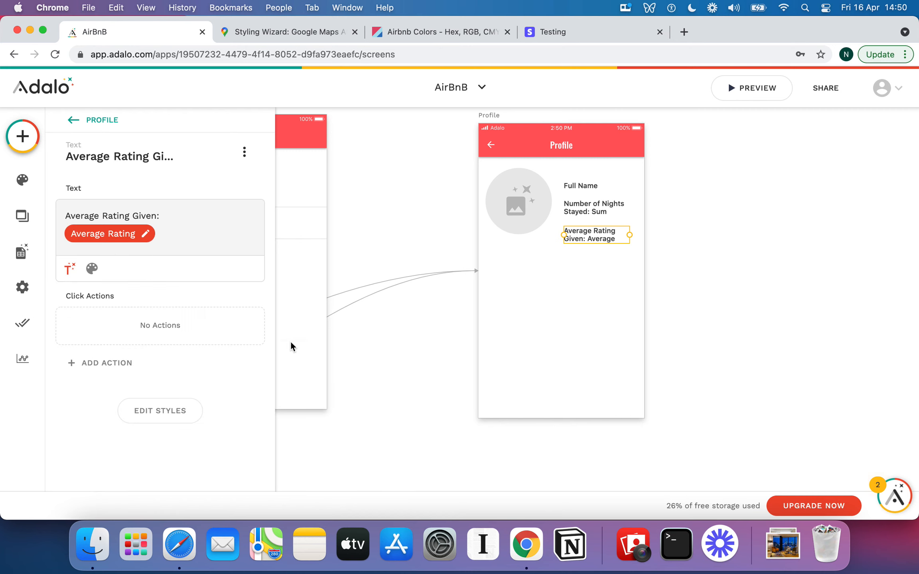
Filter the Average Rating value to reviews whose guest's Full Name is equal to the logged in user's Full Name
{"action": "left_click", "coordinate": [142, 234]}
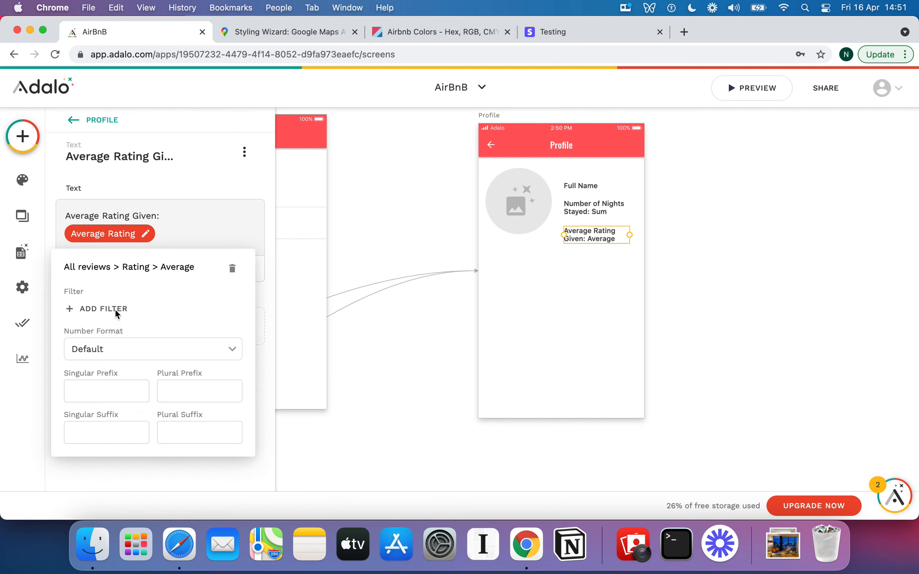
{"action": "left_click", "coordinate": [114, 309]}
{"action": "left_click", "coordinate": [142, 343]}
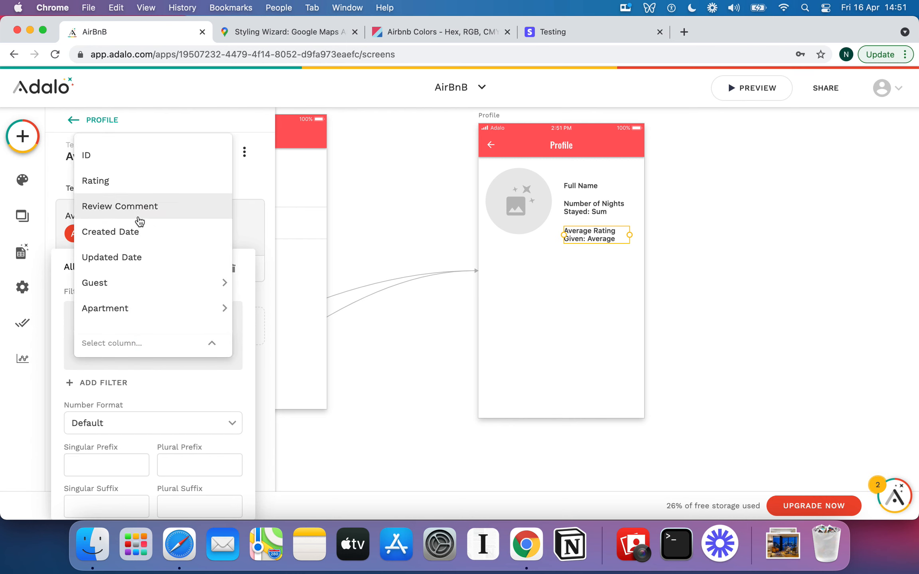
{"action": "mouse_move", "coordinate": [150, 289]}
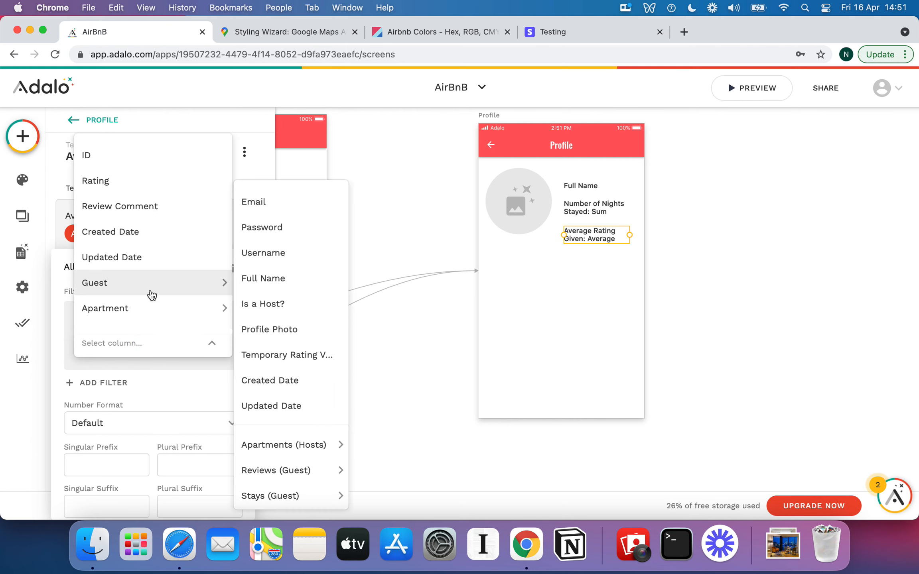
{"action": "left_click", "coordinate": [277, 273]}
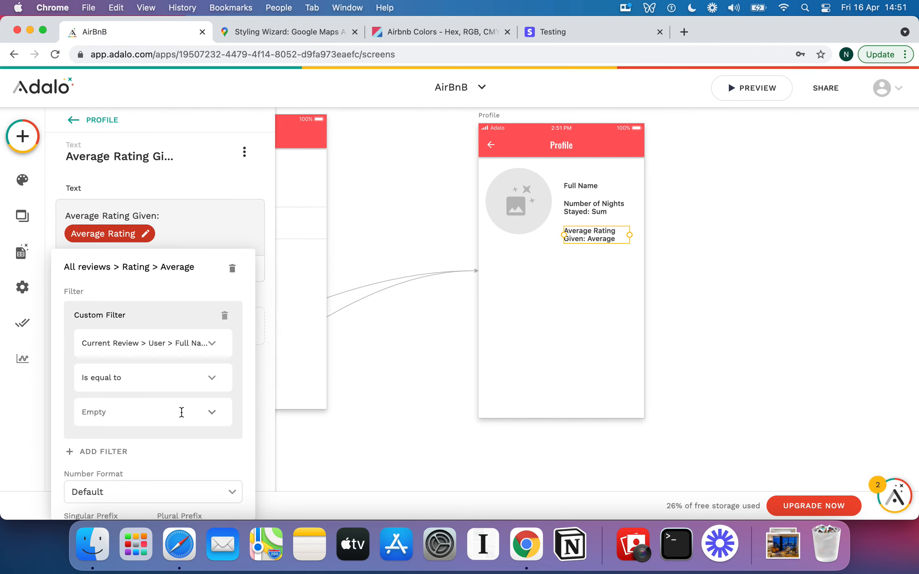
{"action": "left_click", "coordinate": [211, 413]}
{"action": "mouse_move", "coordinate": [239, 339]}
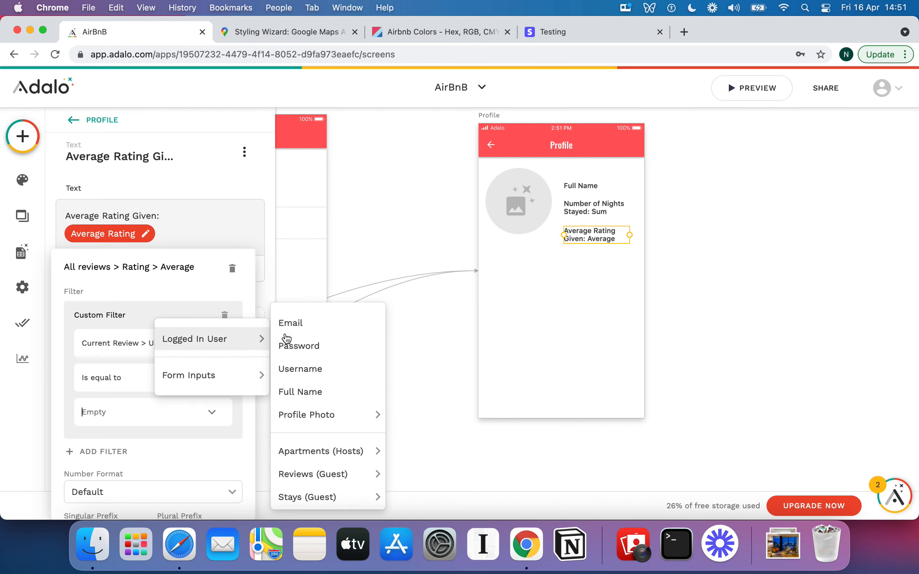
{"action": "left_click", "coordinate": [304, 392]}
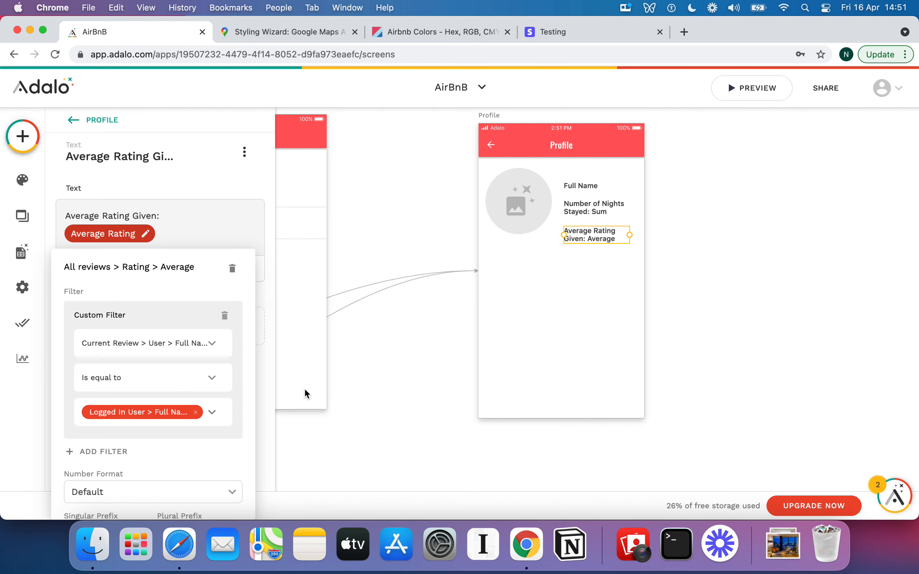
{"action": "scroll", "coordinate": [183, 369], "scroll_direction": "down", "scroll_amount": 4}
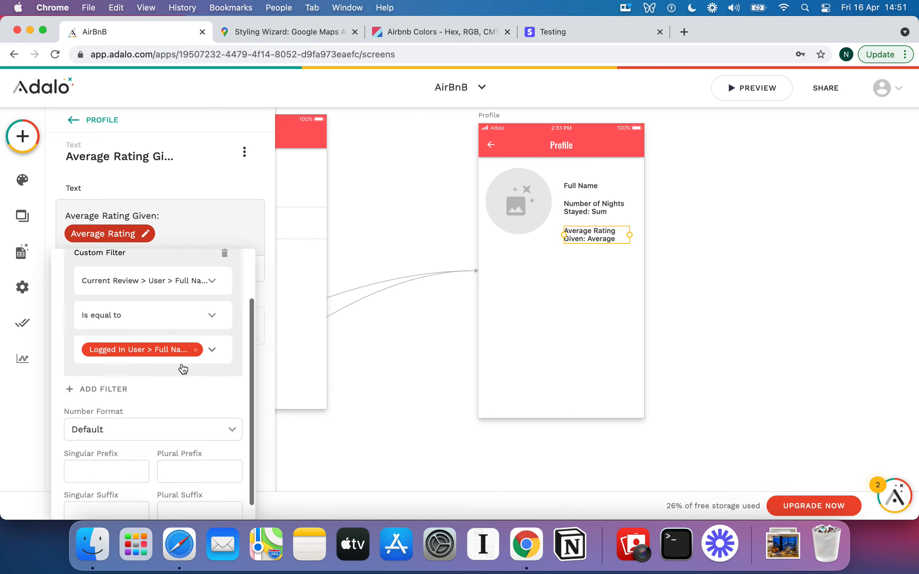
{"action": "left_click", "coordinate": [268, 289]}
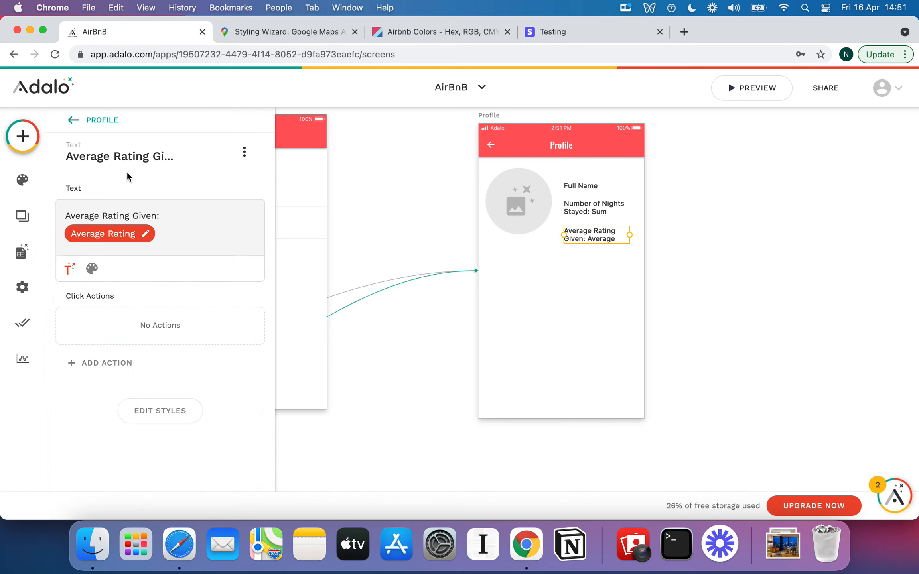
Change the "List Title" text above the list on the Reviews screen to "Reviews"
{"action": "left_click", "coordinate": [306, 235]}
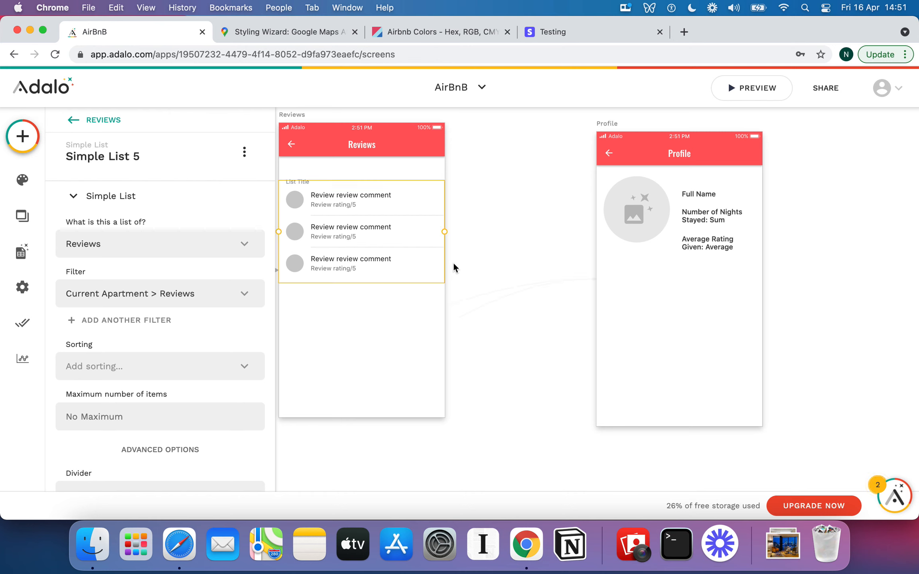
{"action": "left_click", "coordinate": [302, 181]}
{"action": "double_click", "coordinate": [169, 205]}
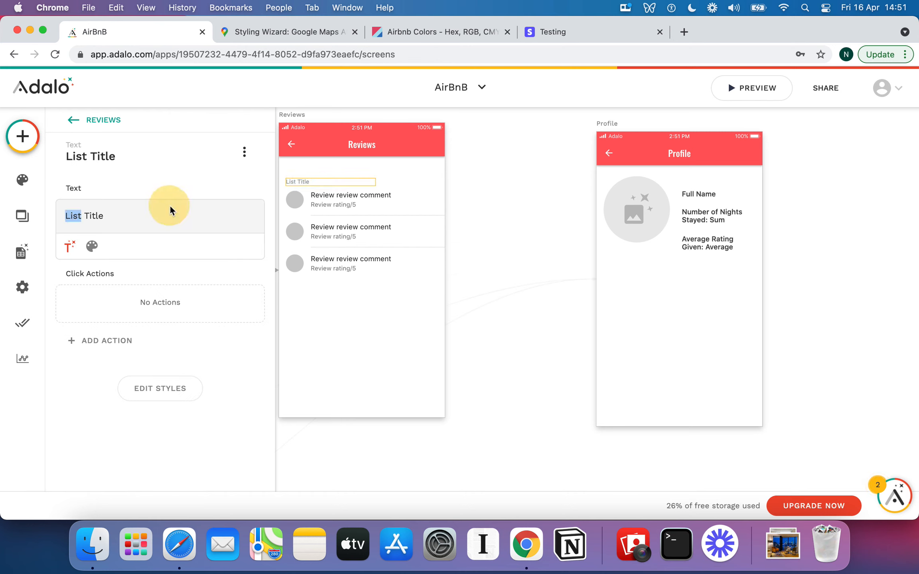
{"action": "triple_click", "coordinate": [123, 213]}
{"action": "type", "text": "Reviews"}
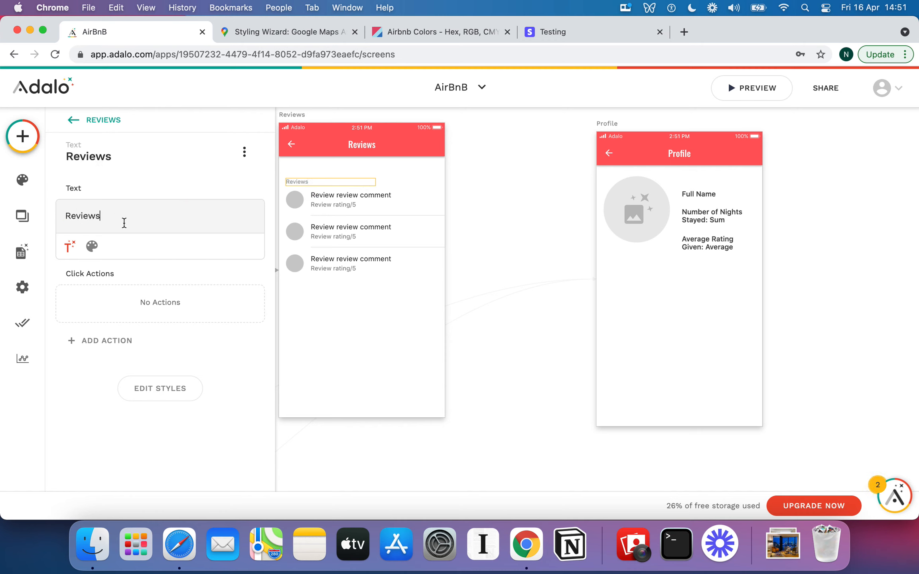
{"action": "left_click", "coordinate": [342, 241]}
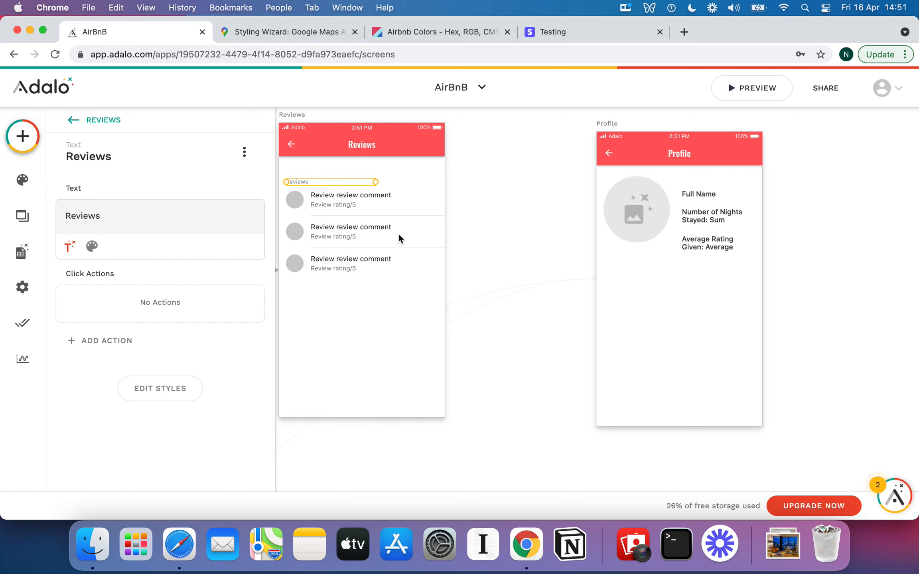
Duplicate the Reviews screen's simple list and place the copy on the Profile screen below the user details
{"action": "left_click", "coordinate": [422, 209]}
{"action": "left_click", "coordinate": [215, 201]}
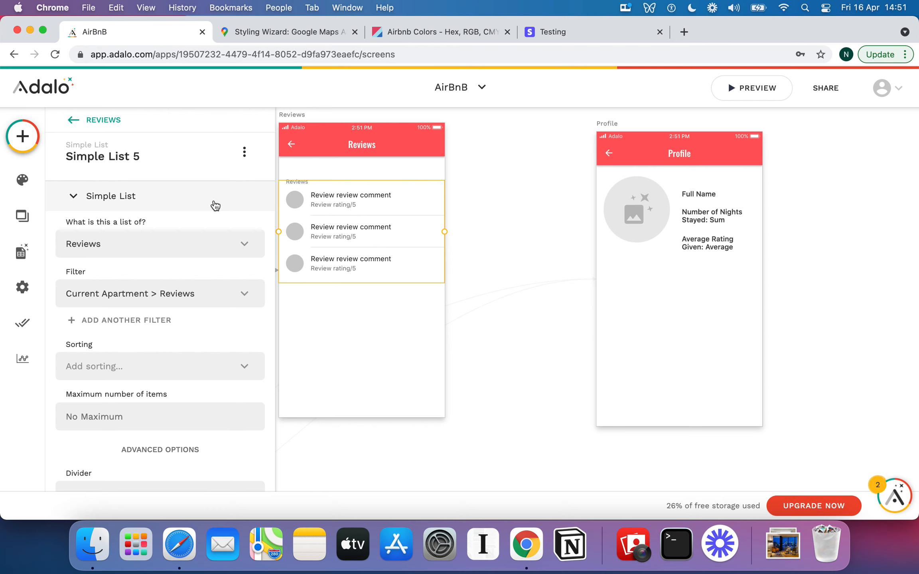
{"action": "key", "text": "super+v"}
{"action": "left_click_drag", "start_coordinate": [397, 211], "coordinate": [716, 314]}
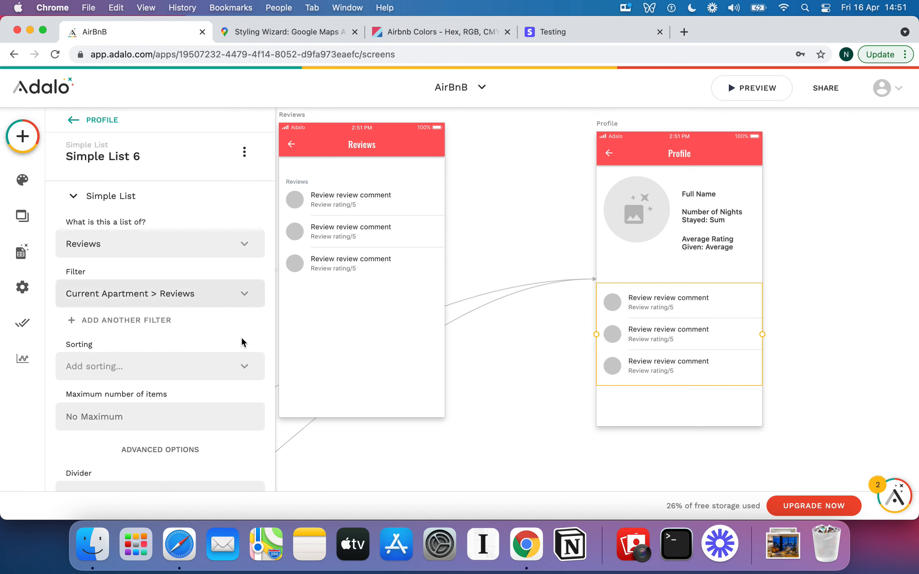
Filter the Profile screen's review list to Logged In User > Reviews (Guest) and check its Left Section settings
{"action": "scroll", "coordinate": [241, 337], "scroll_direction": "down", "scroll_amount": 5}
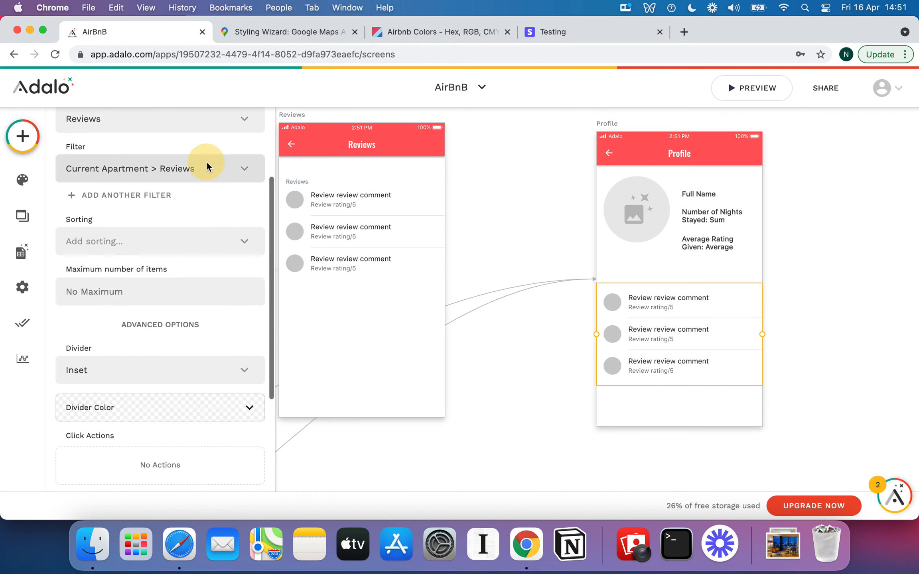
{"action": "left_click", "coordinate": [207, 163]}
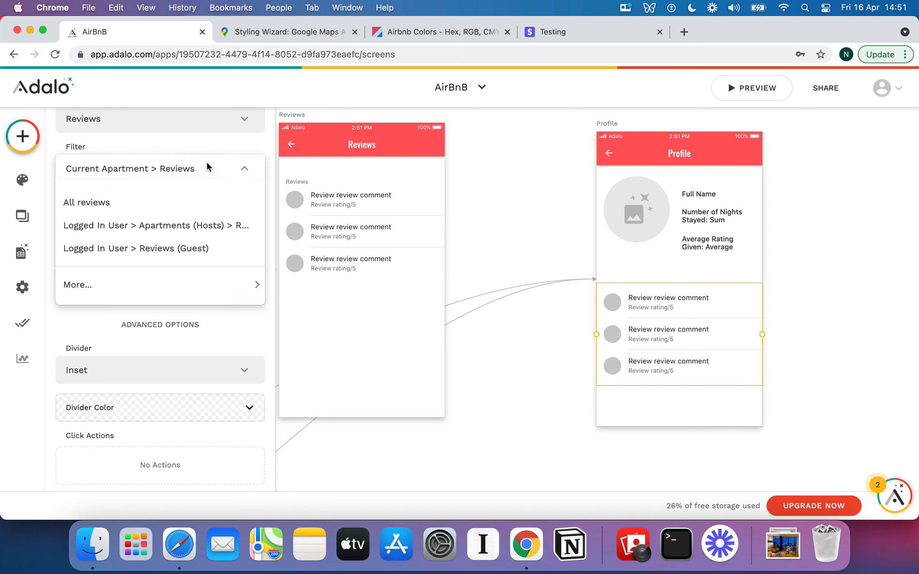
{"action": "left_click", "coordinate": [199, 250]}
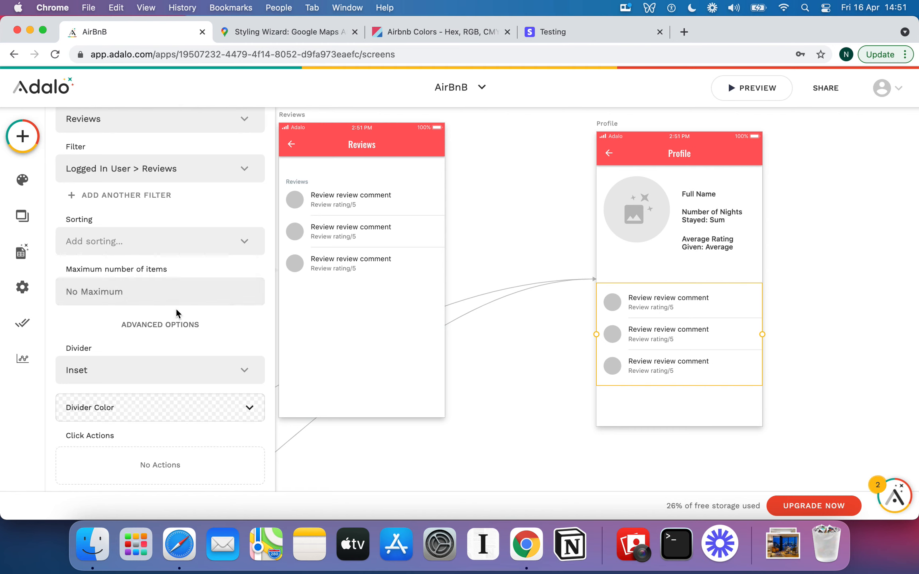
{"action": "scroll", "coordinate": [175, 307], "scroll_direction": "down", "scroll_amount": 5}
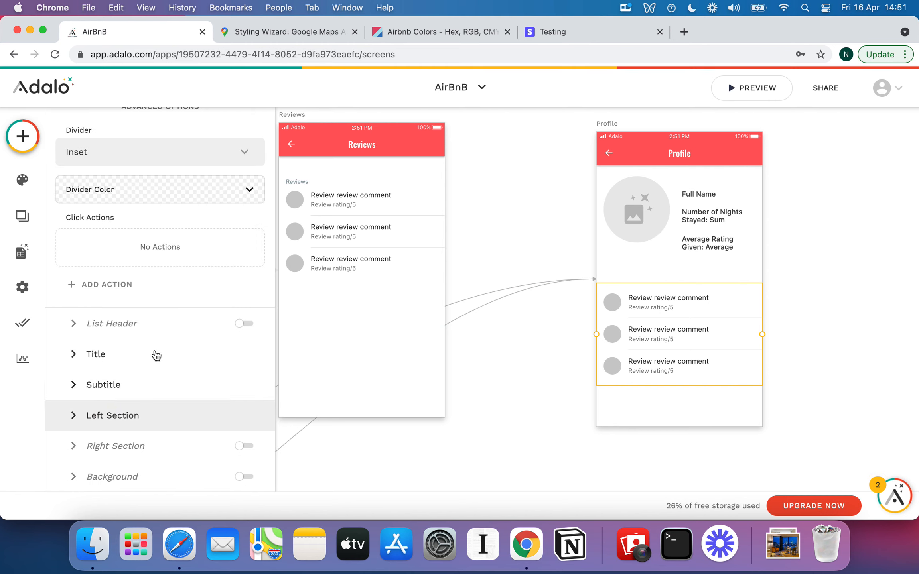
{"action": "left_click", "coordinate": [113, 416]}
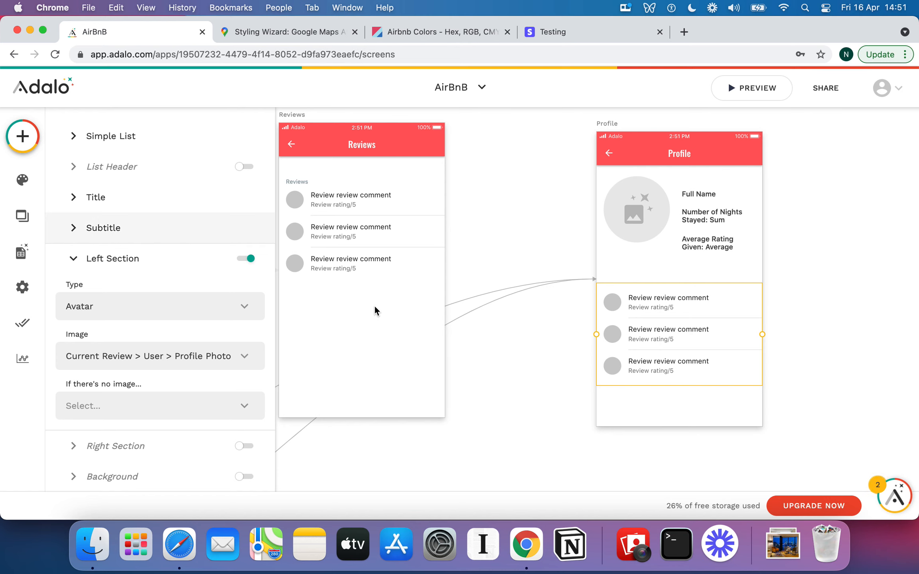
{"action": "left_click", "coordinate": [533, 382]}
Copy the tab bar from the Map Search screen and place the copy along the bottom edge of the Profile screen
{"action": "scroll", "coordinate": [533, 381], "scroll_direction": "down", "scroll_amount": 10}
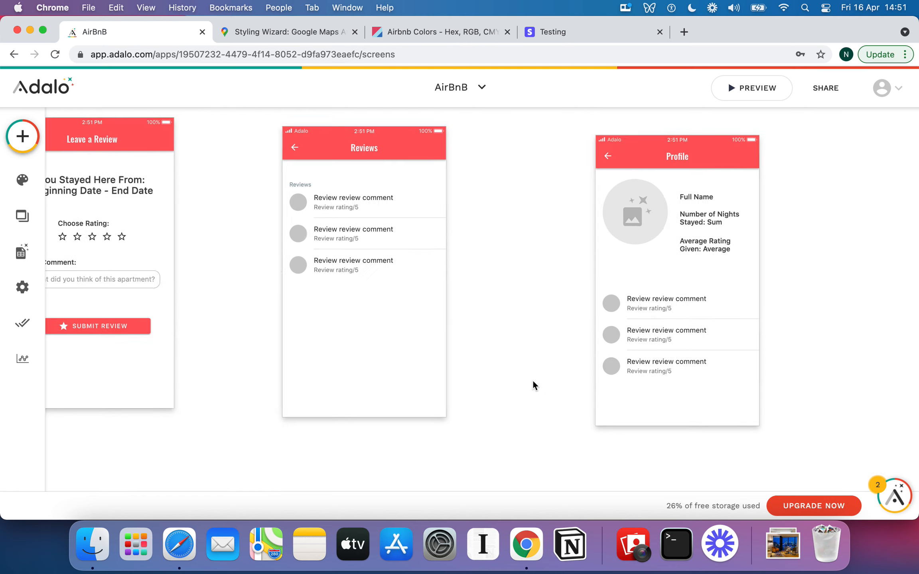
{"action": "scroll", "coordinate": [533, 382], "scroll_direction": "down", "scroll_amount": 2}
{"action": "scroll", "coordinate": [533, 381], "scroll_direction": "down", "scroll_amount": 3}
{"action": "scroll", "coordinate": [533, 382], "scroll_direction": "left", "scroll_amount": 2}
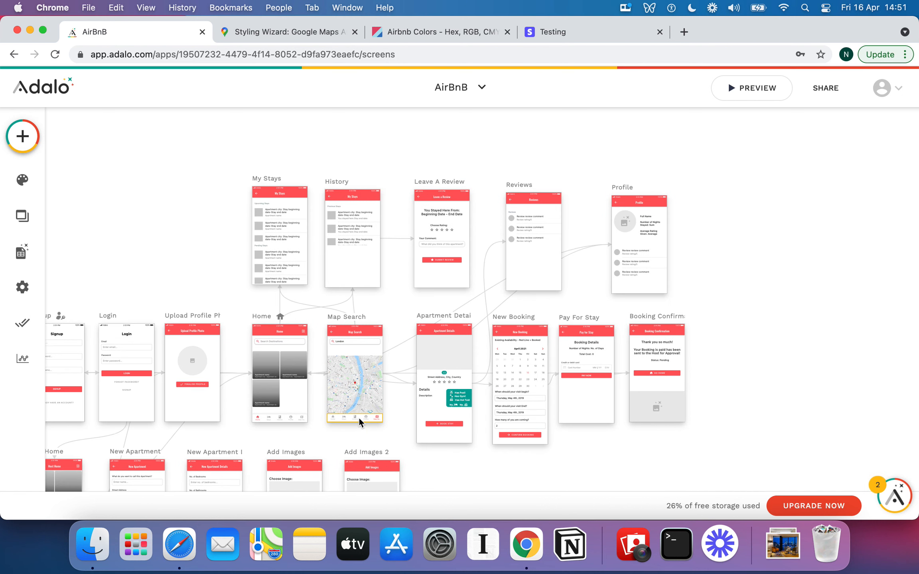
{"action": "left_click", "coordinate": [359, 417]}
{"action": "key", "text": "super+c"}
{"action": "key", "text": "super+v"}
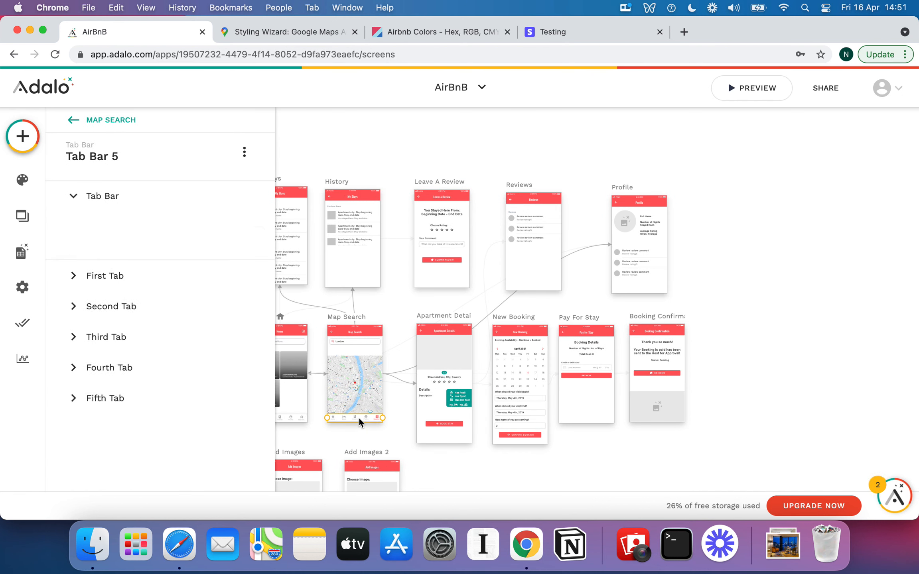
{"action": "left_click_drag", "start_coordinate": [622, 296], "coordinate": [645, 289]}
{"action": "left_click", "coordinate": [723, 299]}
{"action": "scroll", "coordinate": [723, 296], "scroll_direction": "up", "scroll_amount": 5}
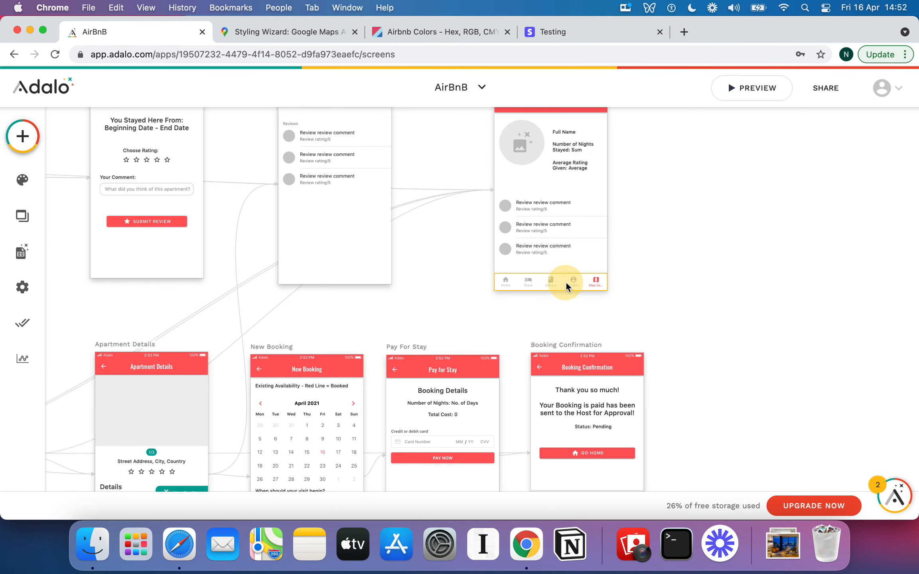
Set the Profile screen tab bar's active tab to Fourth Tab
{"action": "left_click", "coordinate": [566, 282]}
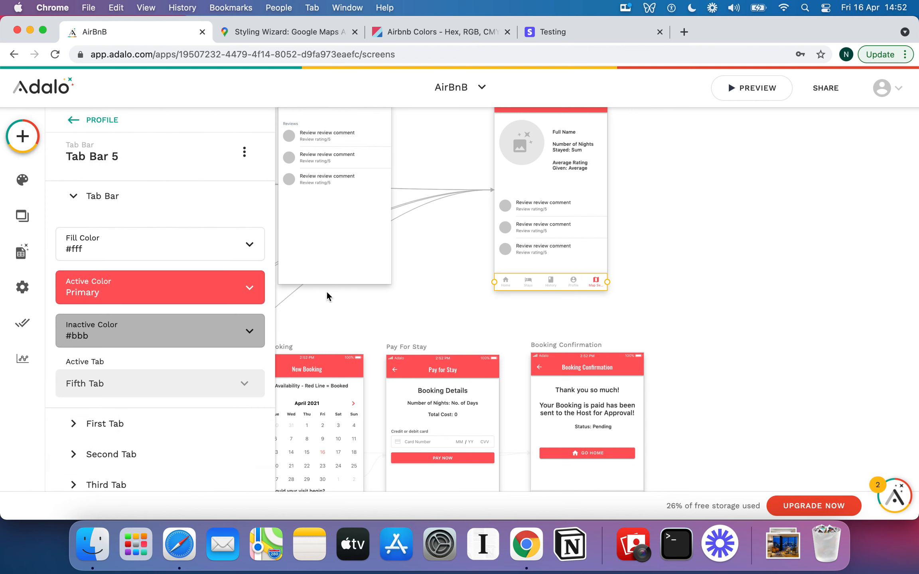
{"action": "left_click", "coordinate": [172, 381]}
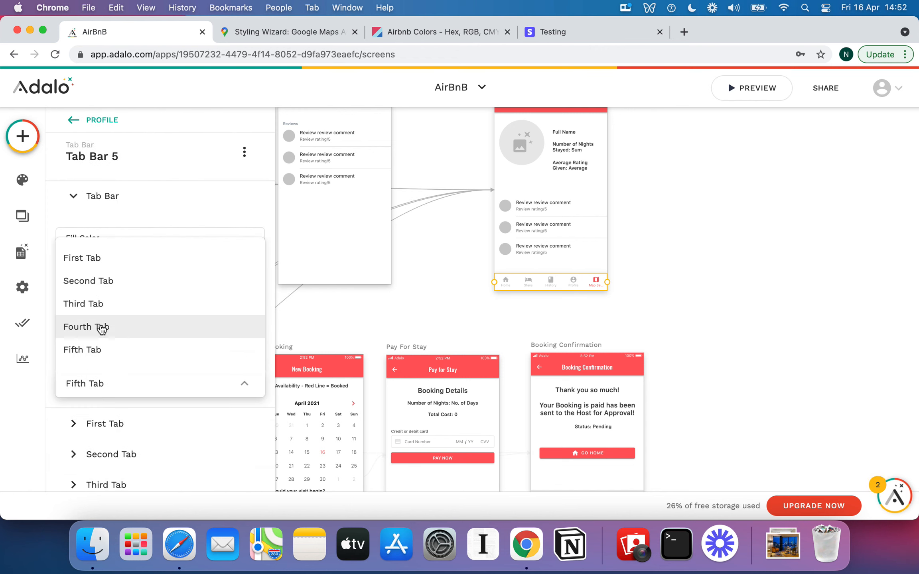
{"action": "left_click", "coordinate": [74, 327]}
{"action": "left_click", "coordinate": [737, 261]}
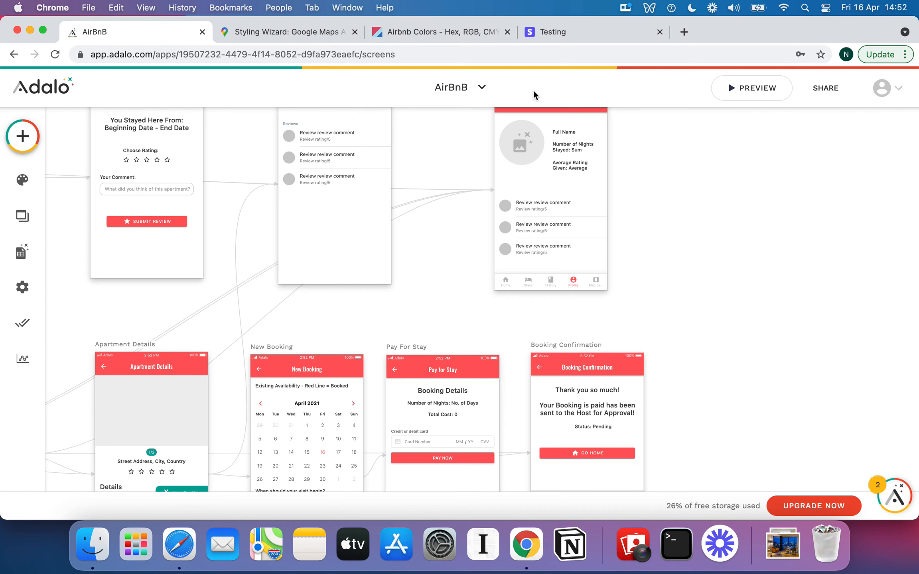
Preview the app to check the Profile screen, and restart the preview to check the My Stays screen
{"action": "left_click", "coordinate": [770, 87]}
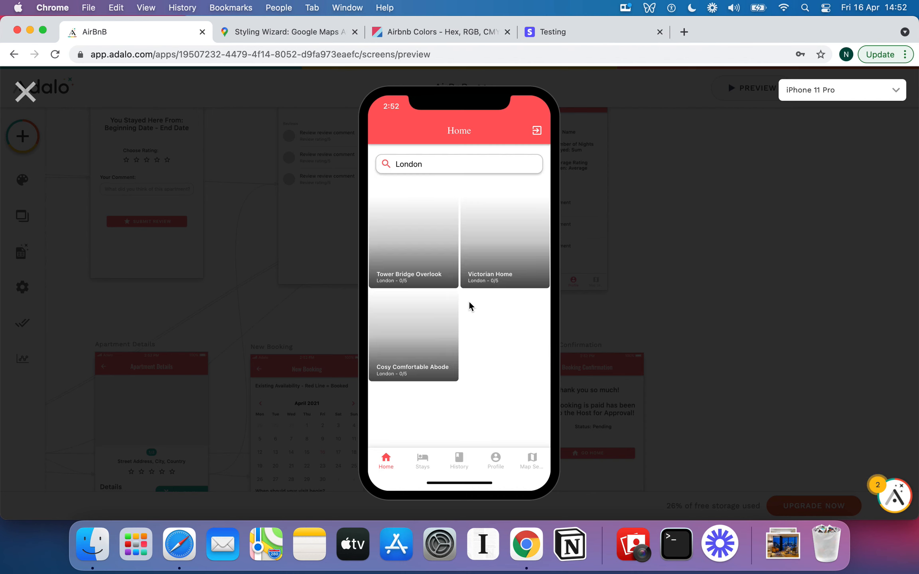
{"action": "left_click", "coordinate": [501, 455]}
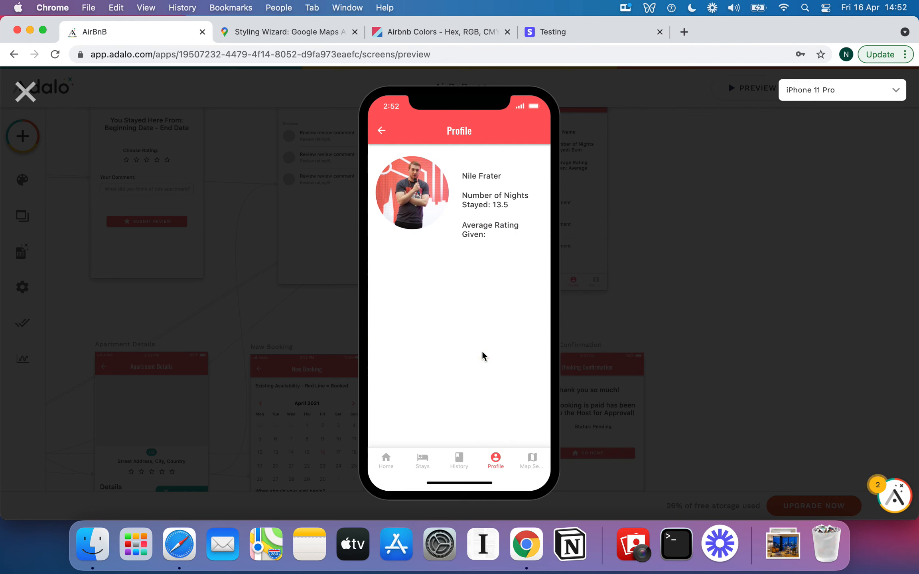
{"action": "left_click", "coordinate": [25, 92]}
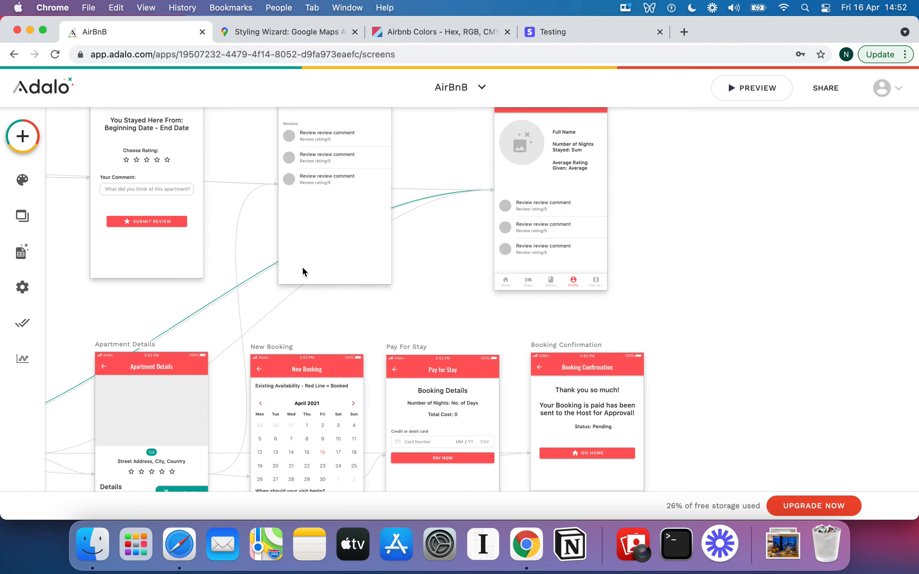
{"action": "left_click", "coordinate": [733, 91]}
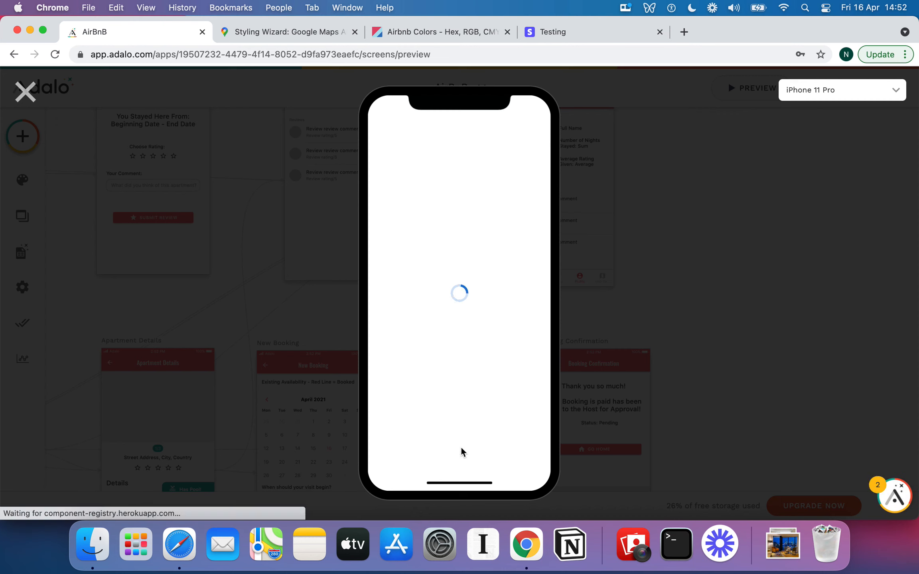
{"action": "left_click", "coordinate": [422, 465]}
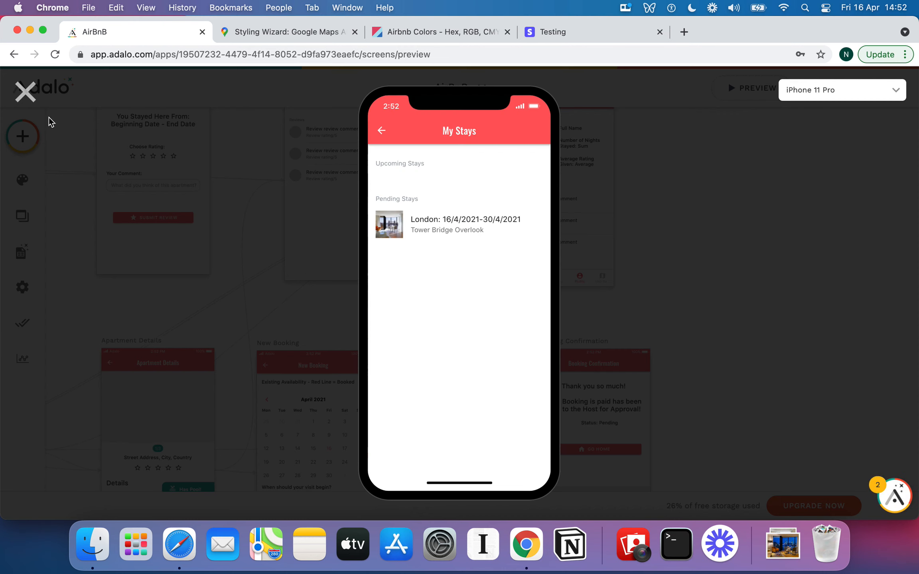
Close the preview and open the records of the Stays database collection
{"action": "left_click", "coordinate": [25, 91]}
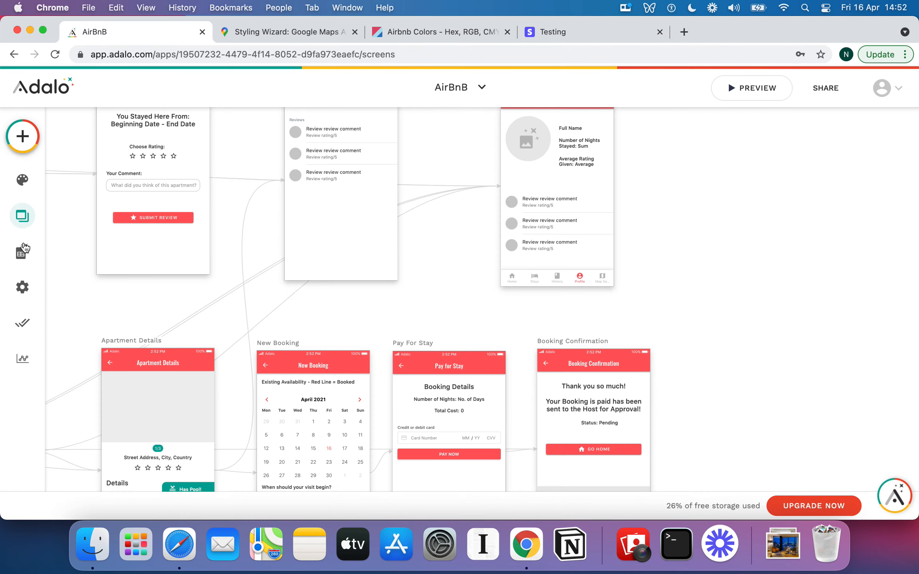
{"action": "left_click", "coordinate": [30, 266]}
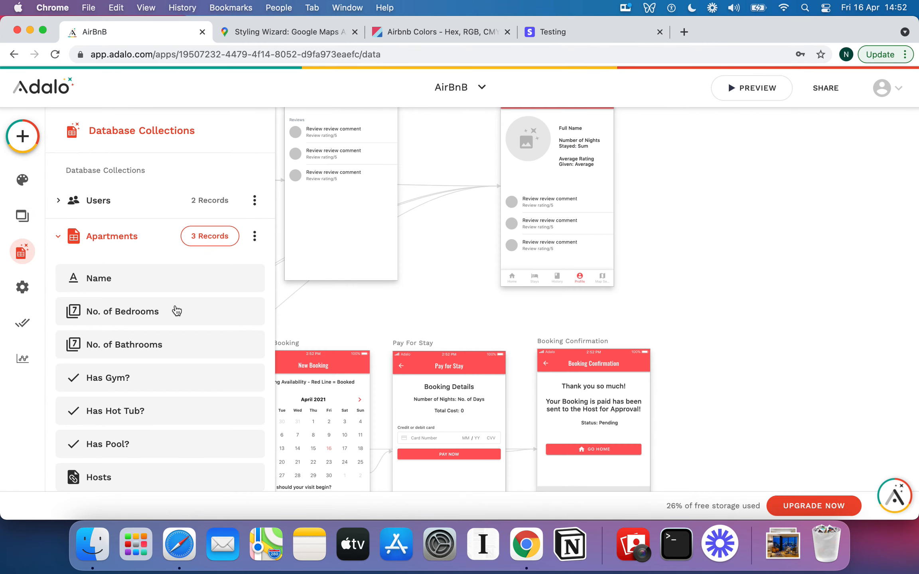
{"action": "scroll", "coordinate": [176, 310], "scroll_direction": "down", "scroll_amount": 10}
{"action": "scroll", "coordinate": [175, 311], "scroll_direction": "down", "scroll_amount": 8}
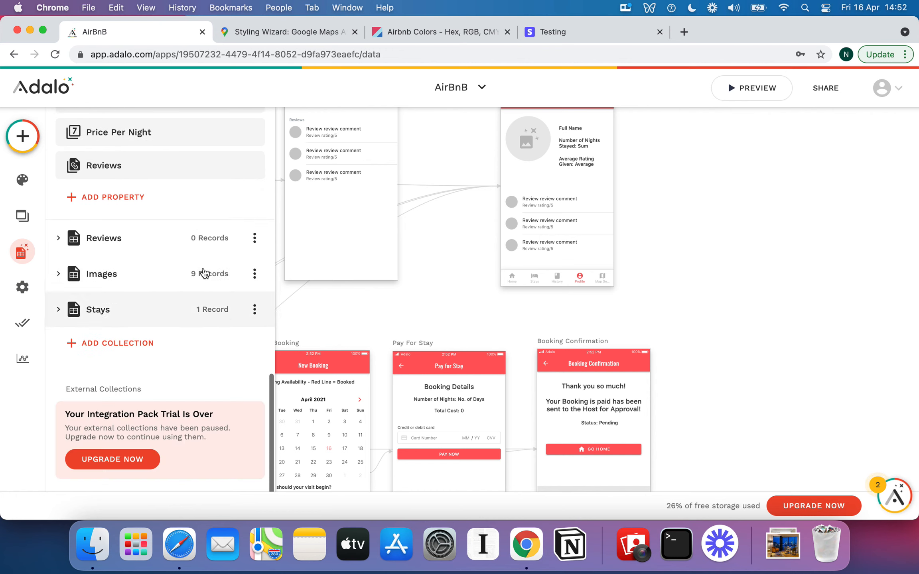
{"action": "scroll", "coordinate": [201, 253], "scroll_direction": "up", "scroll_amount": 2}
{"action": "scroll", "coordinate": [205, 343], "scroll_direction": "down", "scroll_amount": 1}
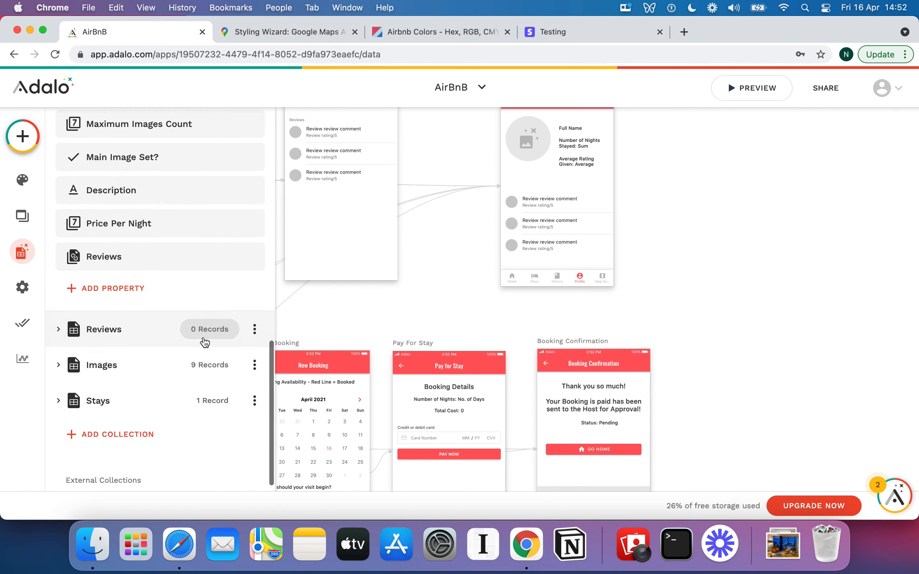
{"action": "left_click", "coordinate": [214, 401]}
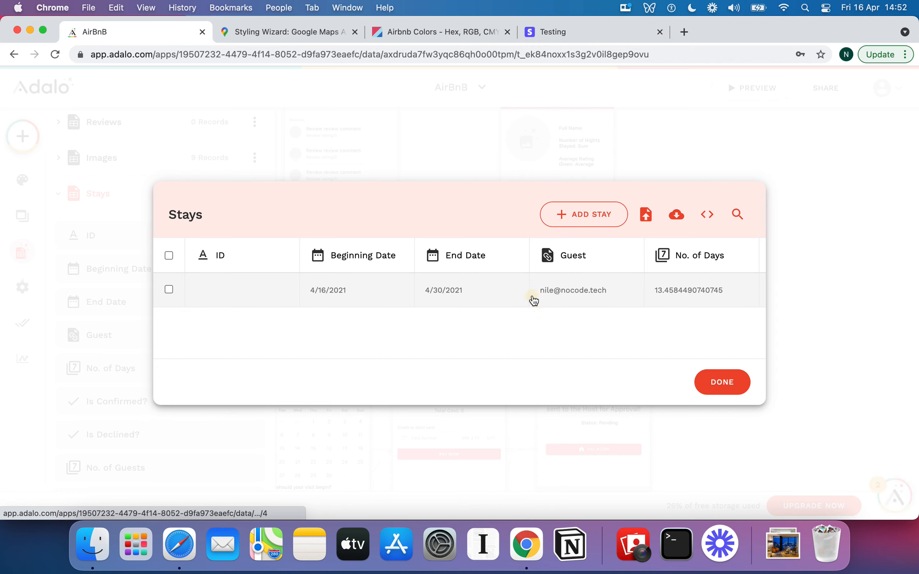
Set Is Confirmed? to True on the Tower Bridge Overlook stay record, save it and close the Stays records
{"action": "left_click", "coordinate": [532, 296]}
{"action": "scroll", "coordinate": [528, 296], "scroll_direction": "down", "scroll_amount": 6}
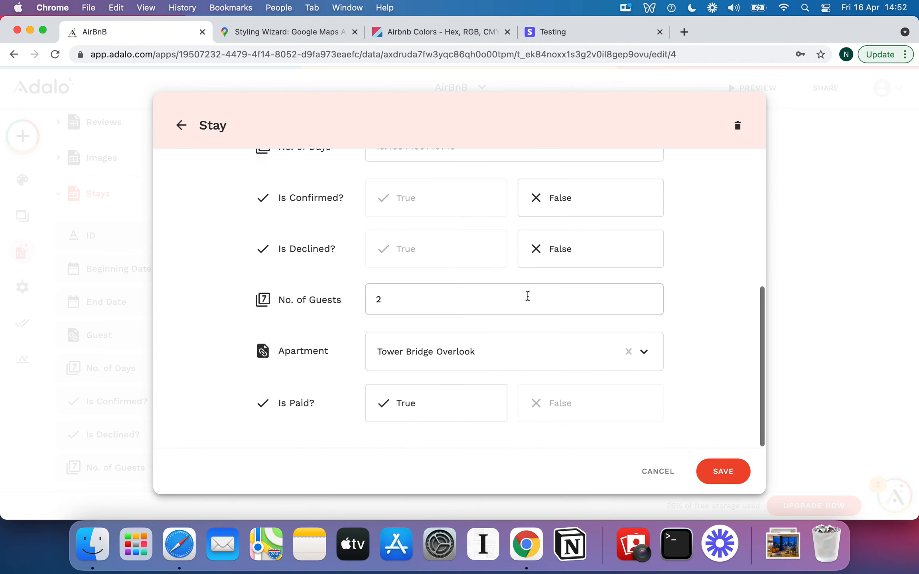
{"action": "left_click", "coordinate": [434, 201]}
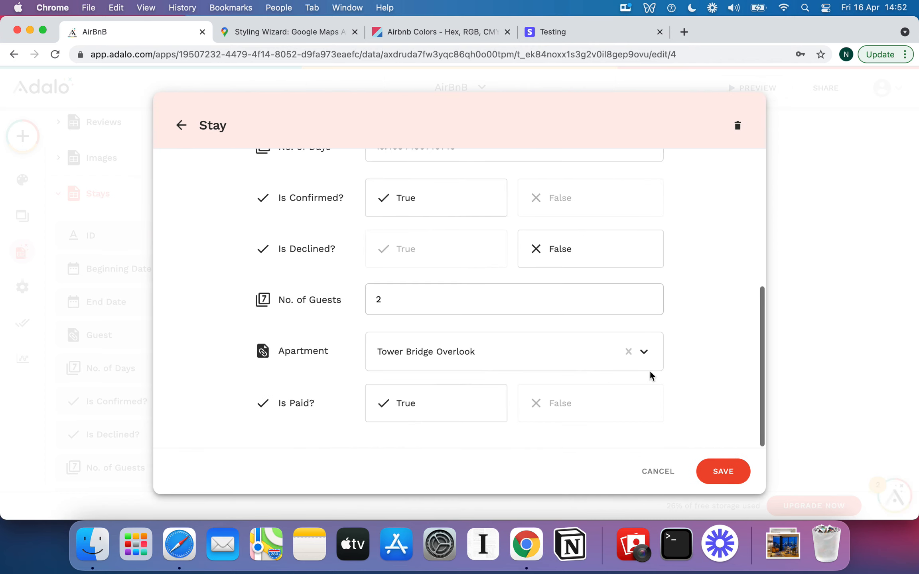
{"action": "left_click", "coordinate": [728, 472]}
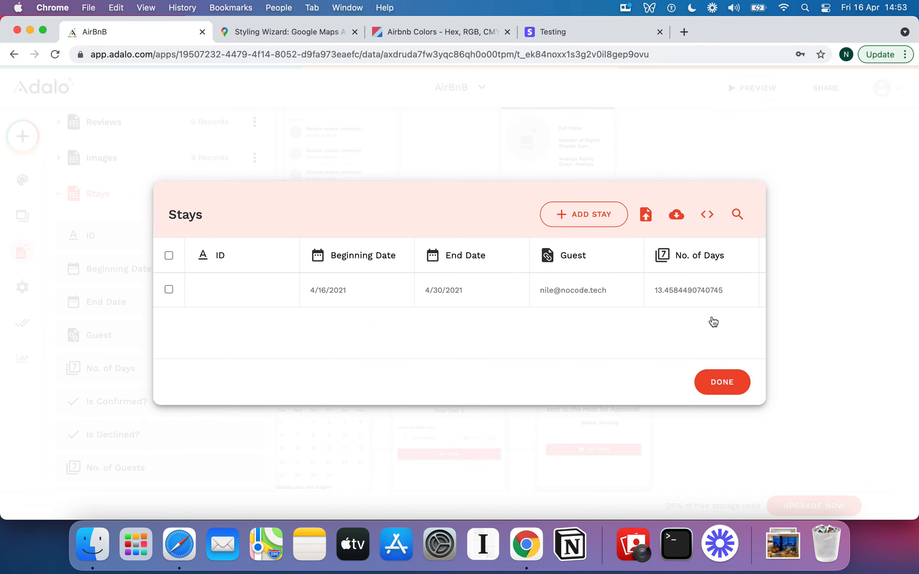
{"action": "left_click", "coordinate": [722, 382]}
Preview the app and check the stay's listing on the Stays and History screens
{"action": "left_click", "coordinate": [768, 96]}
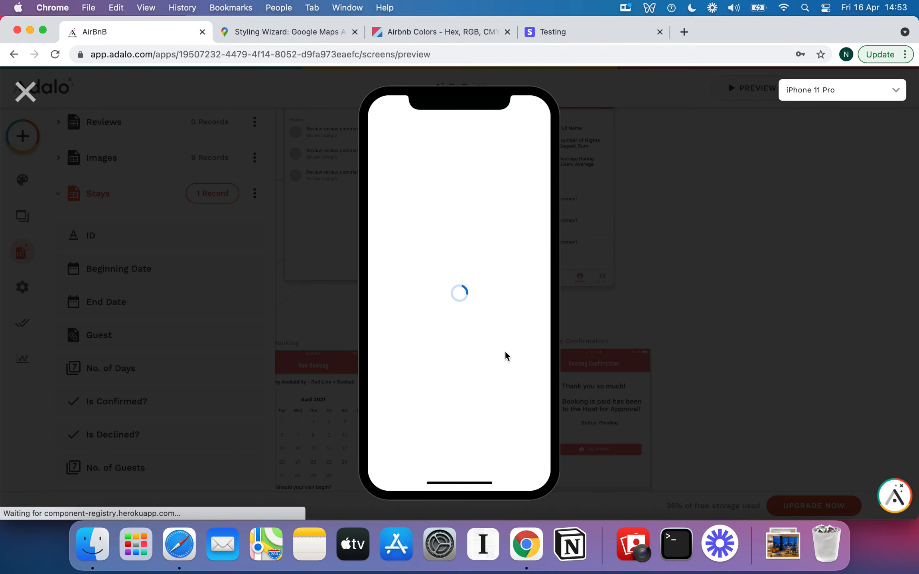
{"action": "left_click", "coordinate": [421, 468]}
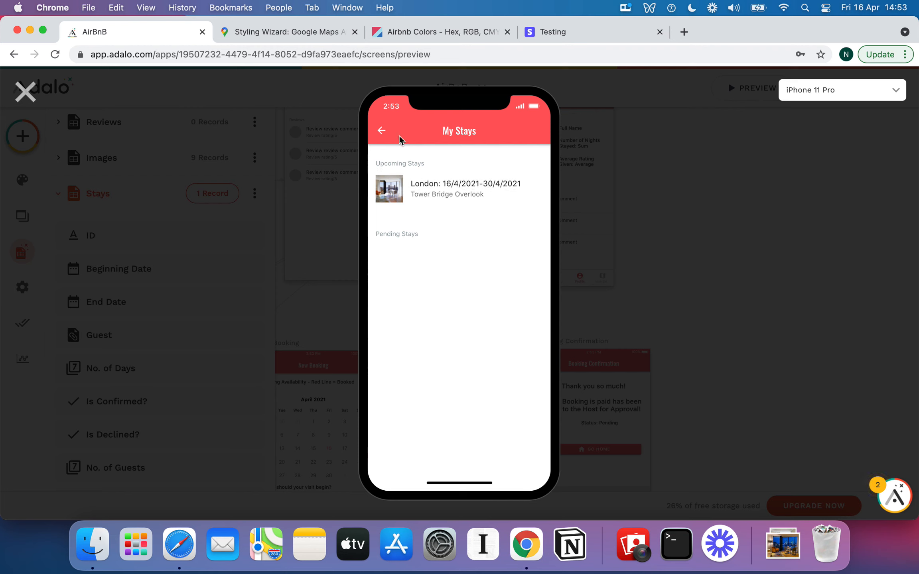
{"action": "left_click", "coordinate": [381, 130]}
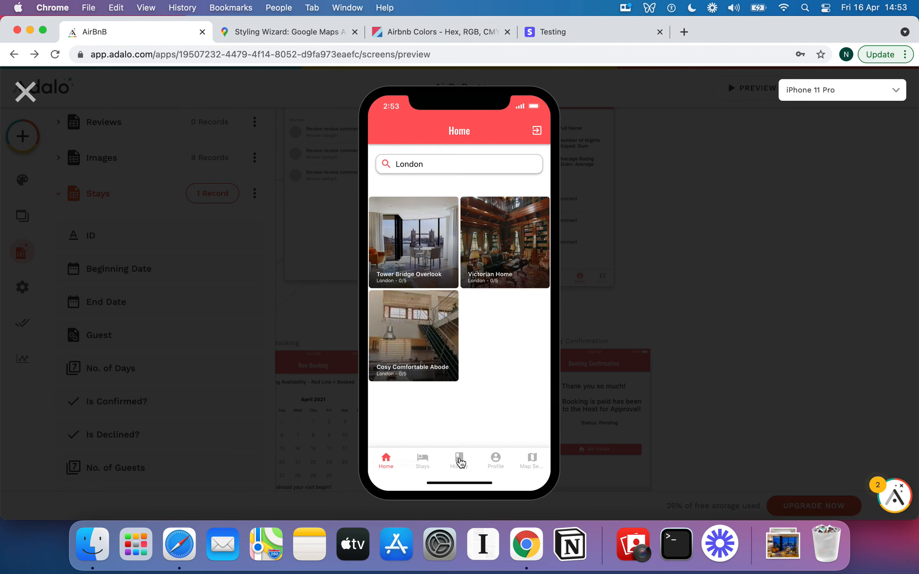
{"action": "left_click", "coordinate": [461, 463]}
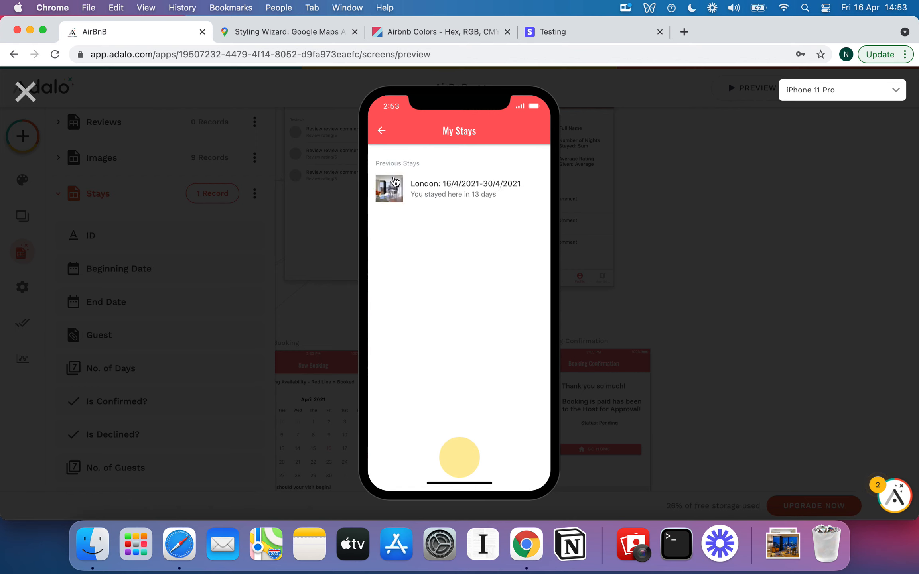
Submit a four-star review for the previous London stay with the comment "I don't know, I haven't been yet!"
{"action": "left_click", "coordinate": [391, 194]}
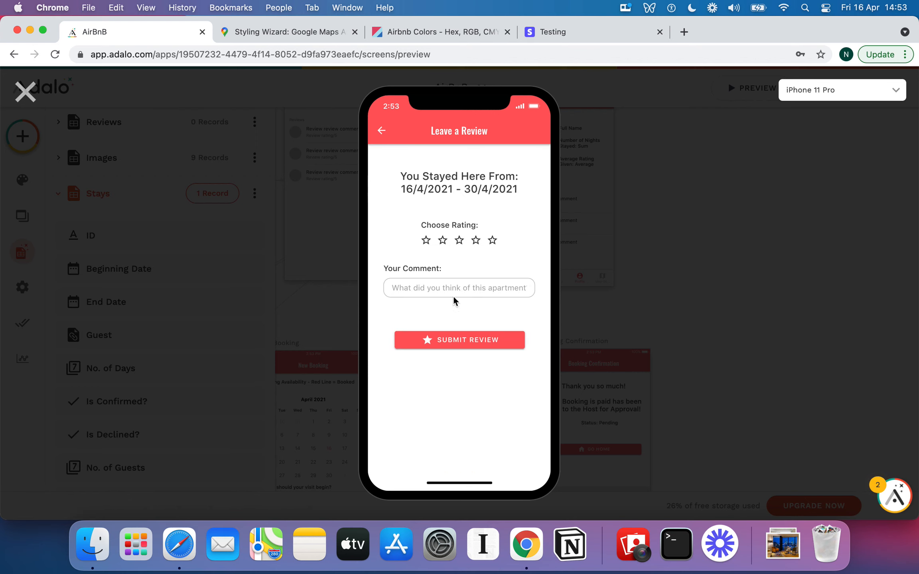
{"action": "left_click", "coordinate": [381, 132]}
{"action": "left_click", "coordinate": [399, 198]}
{"action": "left_click", "coordinate": [476, 240]}
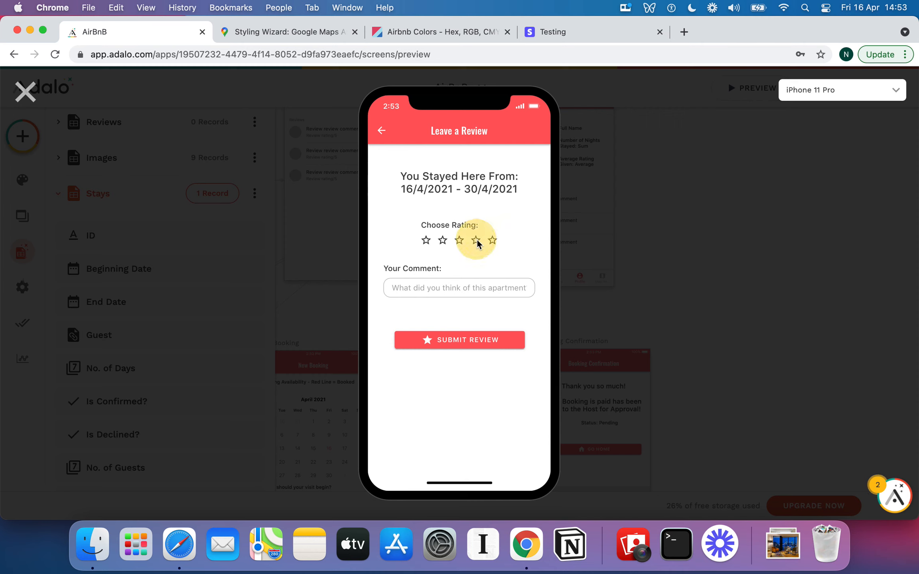
{"action": "left_click", "coordinate": [476, 288]}
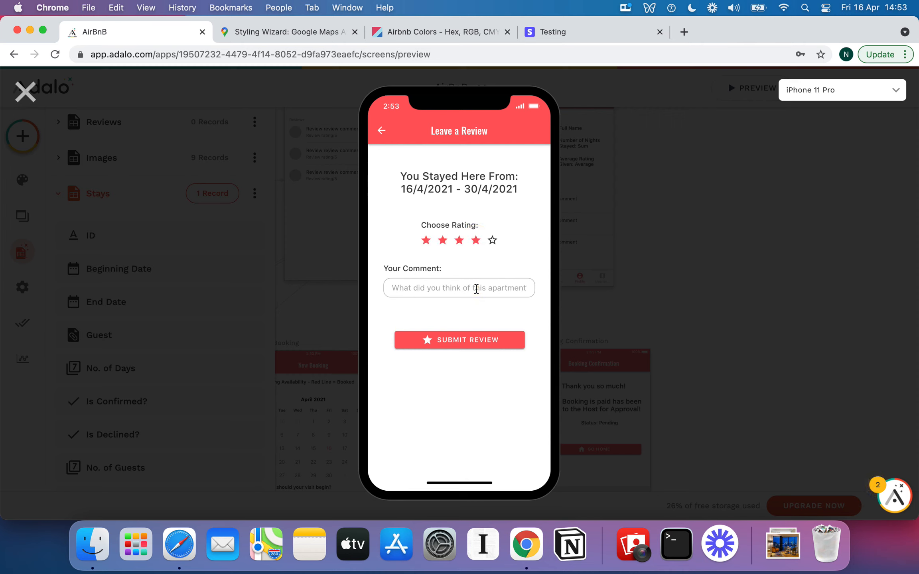
{"action": "type", "text": "I"}
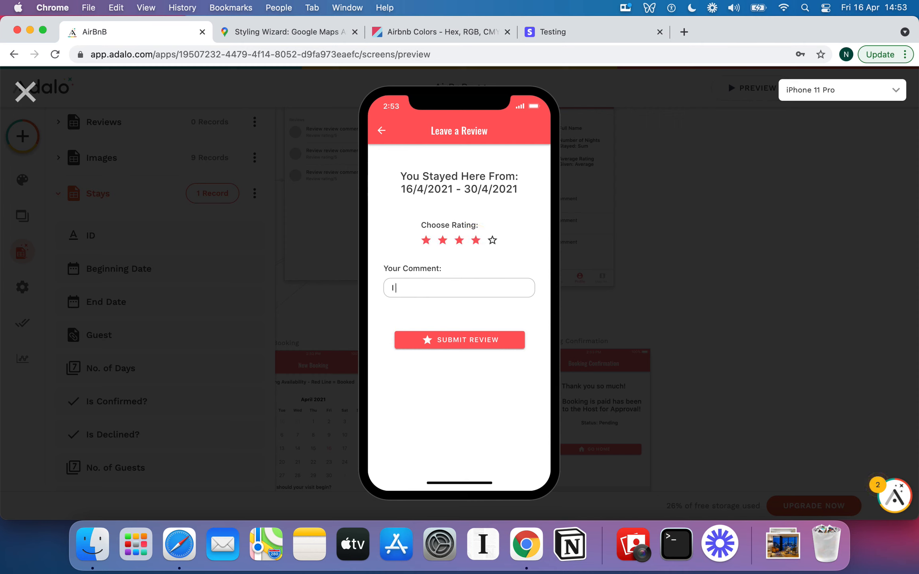
{"action": "type", "text": " don't know, I haven't been yet!"}
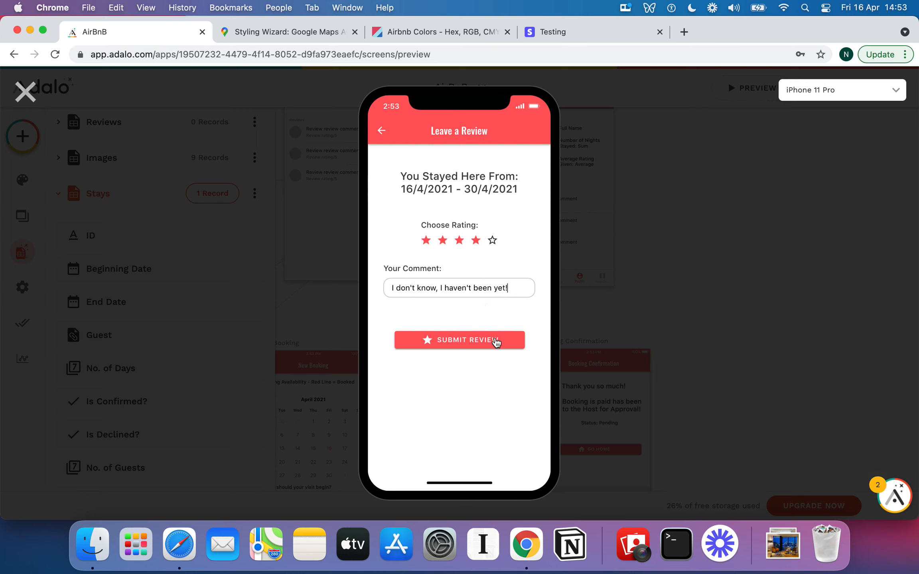
{"action": "left_click", "coordinate": [493, 343]}
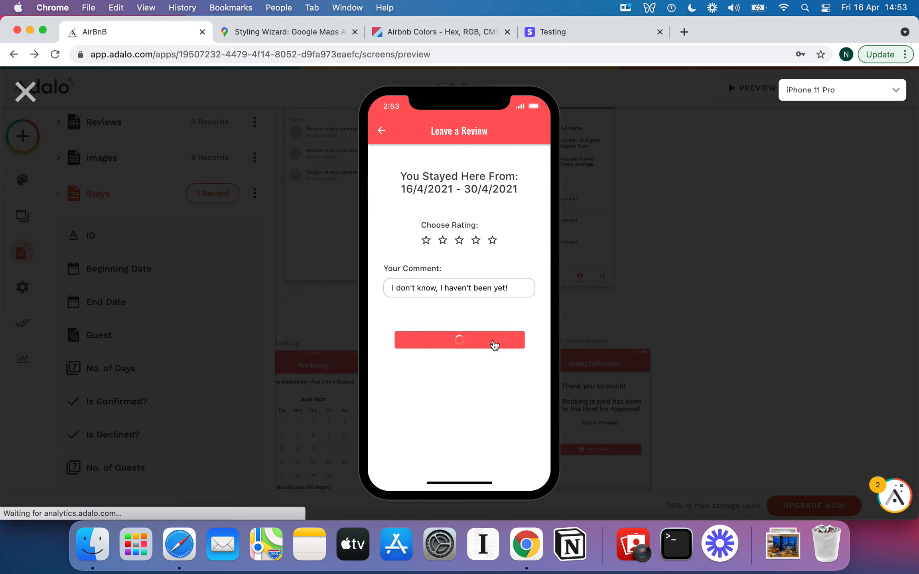
Check the Profile screen for the submitted review, nights stayed and average rating, and close the preview
{"action": "left_click", "coordinate": [381, 132]}
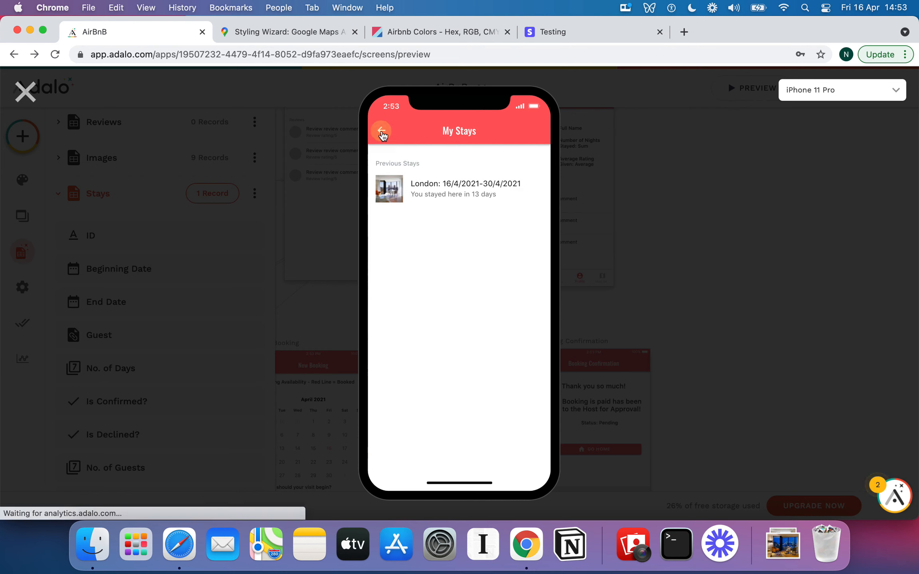
{"action": "left_click", "coordinate": [496, 462]}
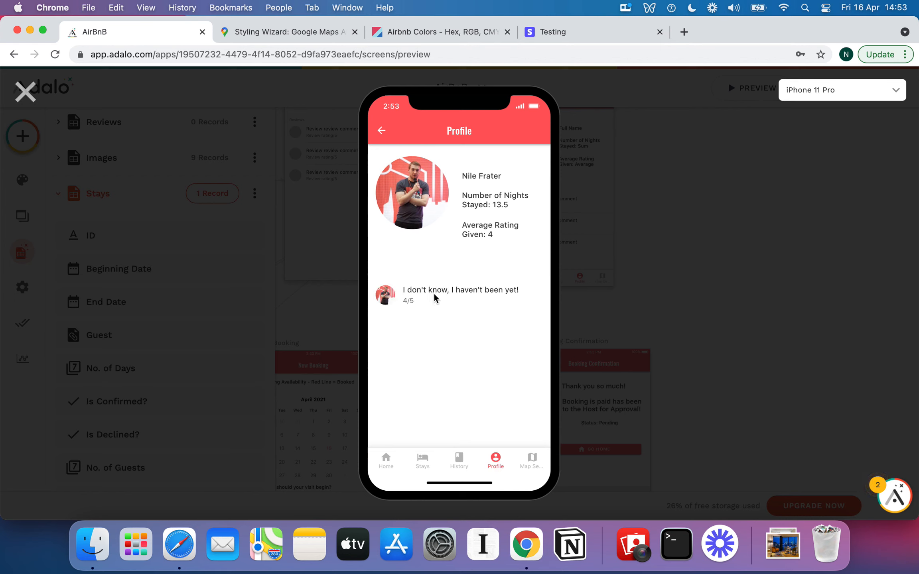
{"action": "left_click", "coordinate": [381, 131]}
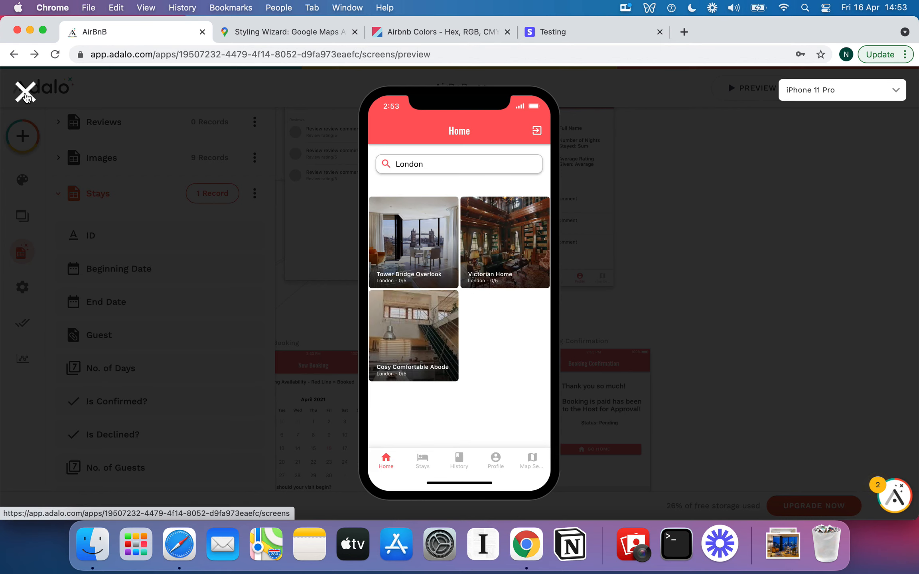
{"action": "left_click", "coordinate": [25, 93]}
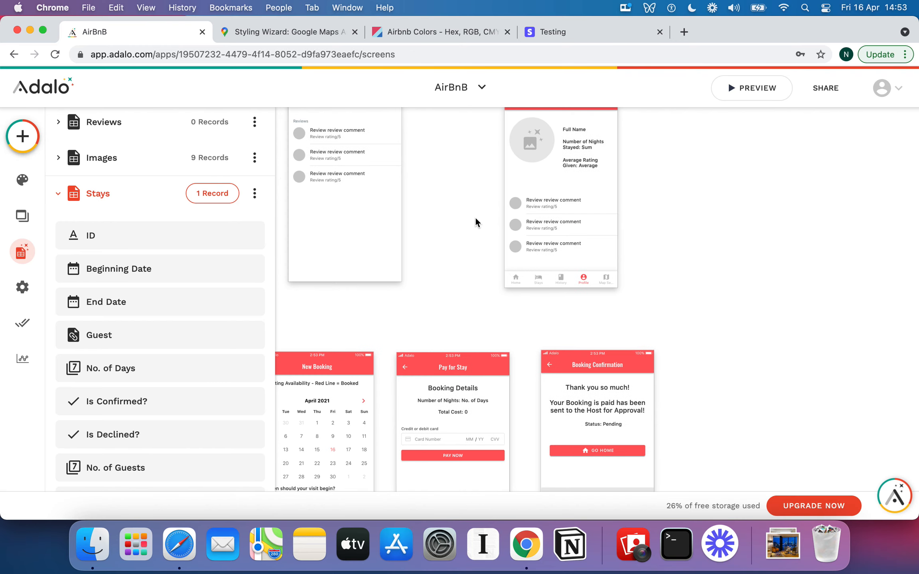
Add a custom filter to the History screen's Previous Stays list: End Date Is after Current Time
{"action": "scroll", "coordinate": [476, 217], "scroll_direction": "left", "scroll_amount": 5}
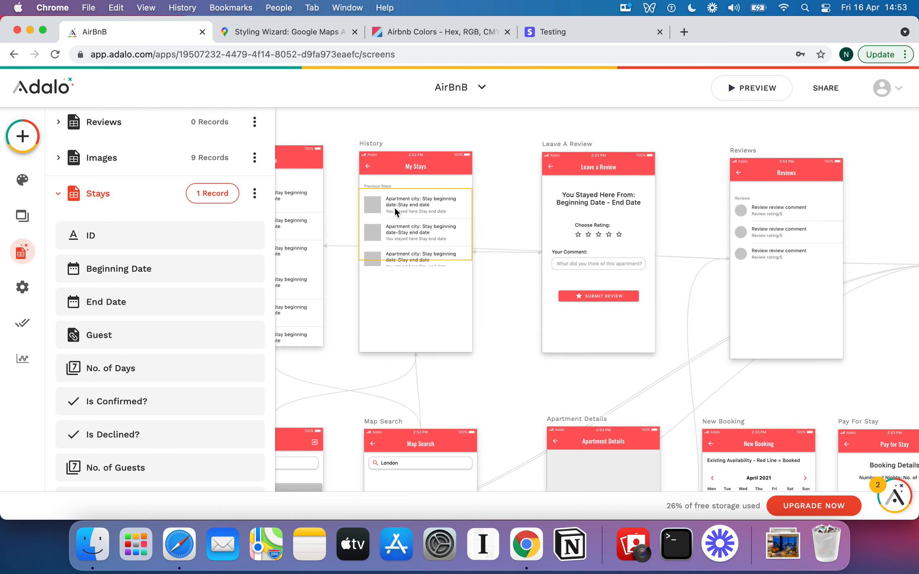
{"action": "left_click", "coordinate": [424, 225]}
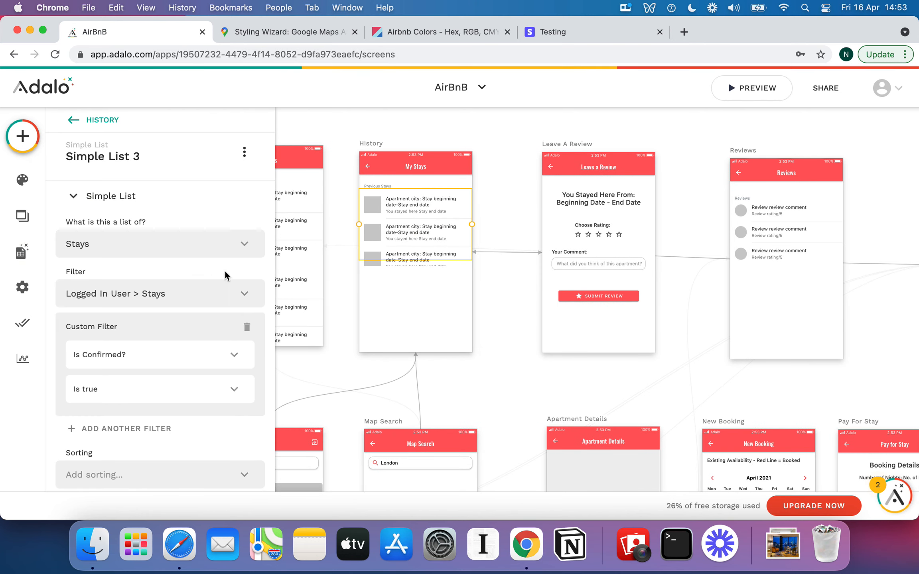
{"action": "scroll", "coordinate": [212, 307], "scroll_direction": "down", "scroll_amount": 3}
{"action": "left_click", "coordinate": [169, 322]}
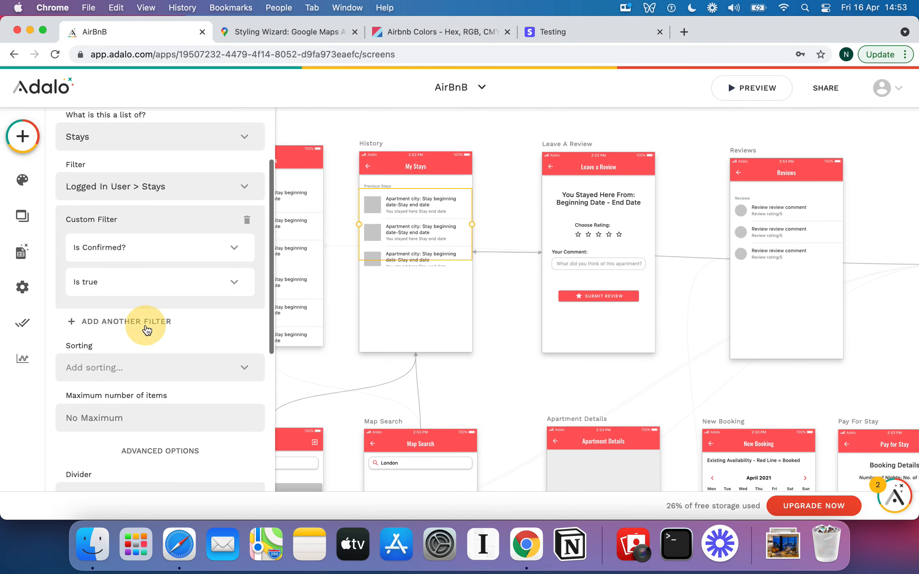
{"action": "scroll", "coordinate": [170, 321], "scroll_direction": "down", "scroll_amount": 2}
{"action": "left_click", "coordinate": [204, 308]}
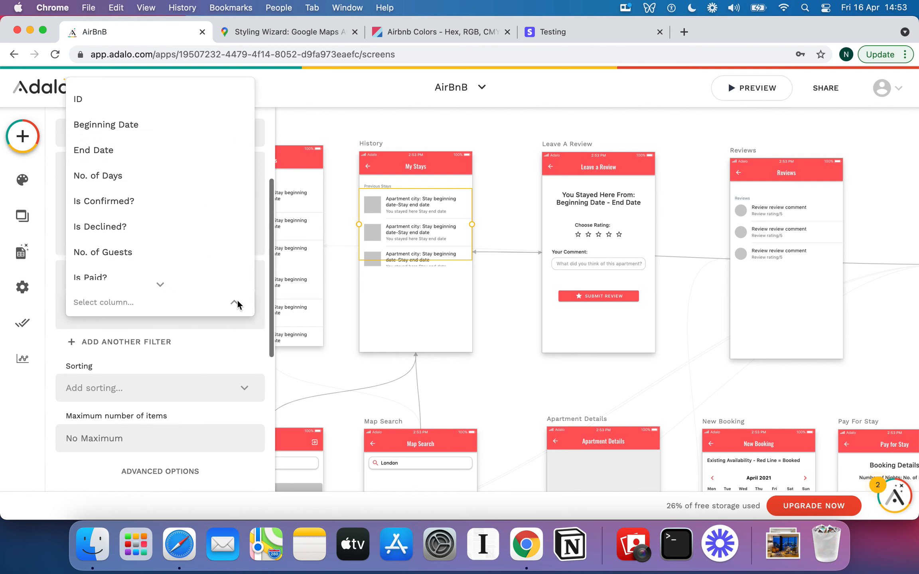
{"action": "left_click", "coordinate": [116, 147]}
{"action": "left_click", "coordinate": [196, 339]}
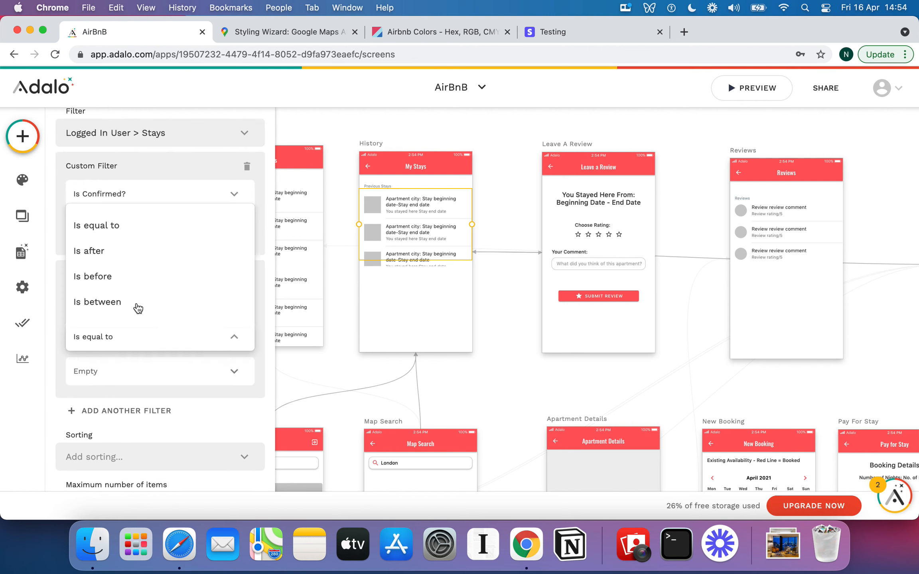
{"action": "left_click", "coordinate": [91, 249]}
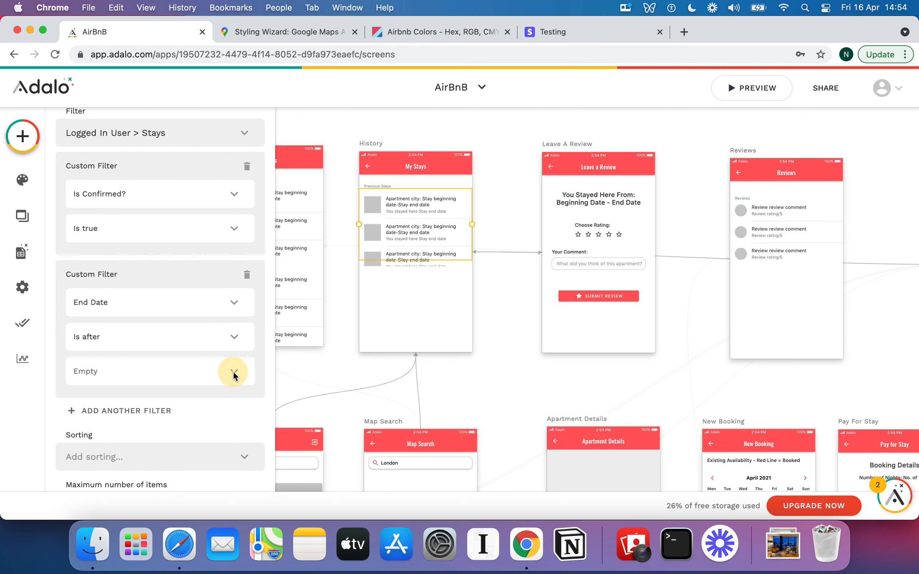
{"action": "left_click", "coordinate": [232, 371]}
{"action": "mouse_move", "coordinate": [265, 335]}
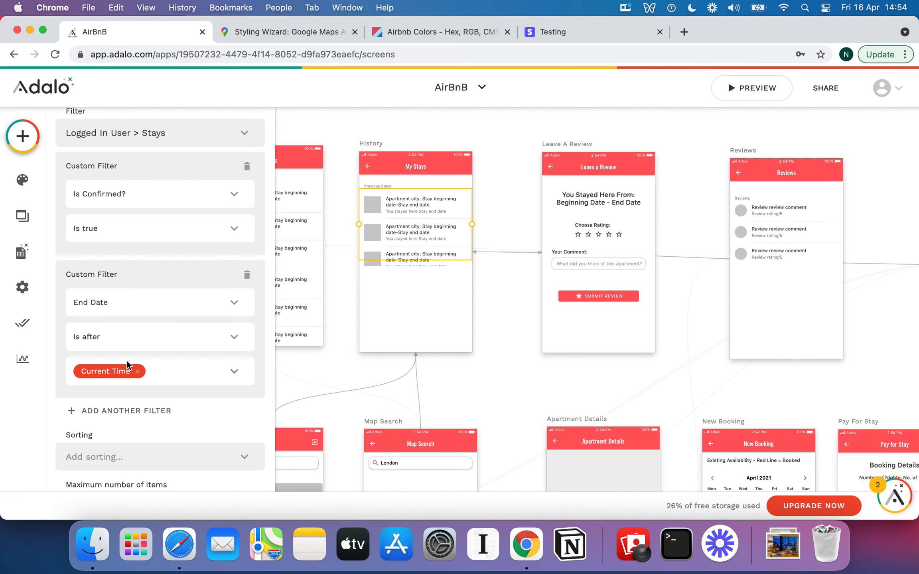
Add a second custom filter on the End Date column to the My Stays screen's Upcoming Stays list
{"action": "scroll", "coordinate": [325, 324], "scroll_direction": "left", "scroll_amount": 3}
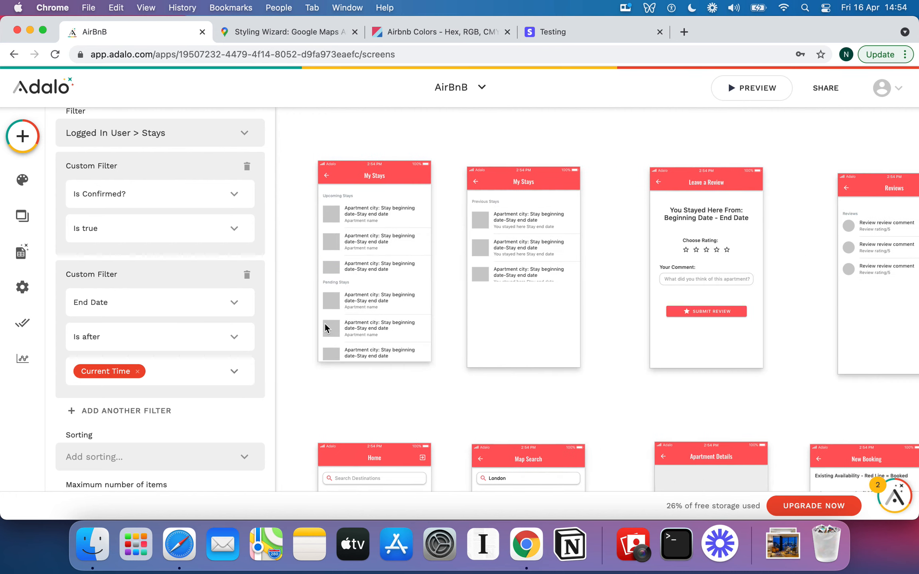
{"action": "scroll", "coordinate": [325, 323], "scroll_direction": "left", "scroll_amount": 3}
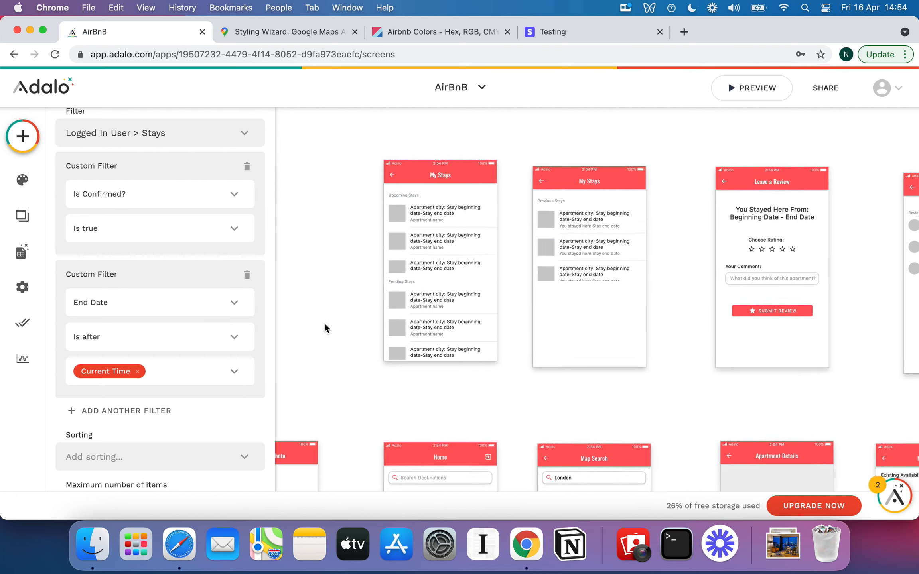
{"action": "left_click", "coordinate": [448, 238]}
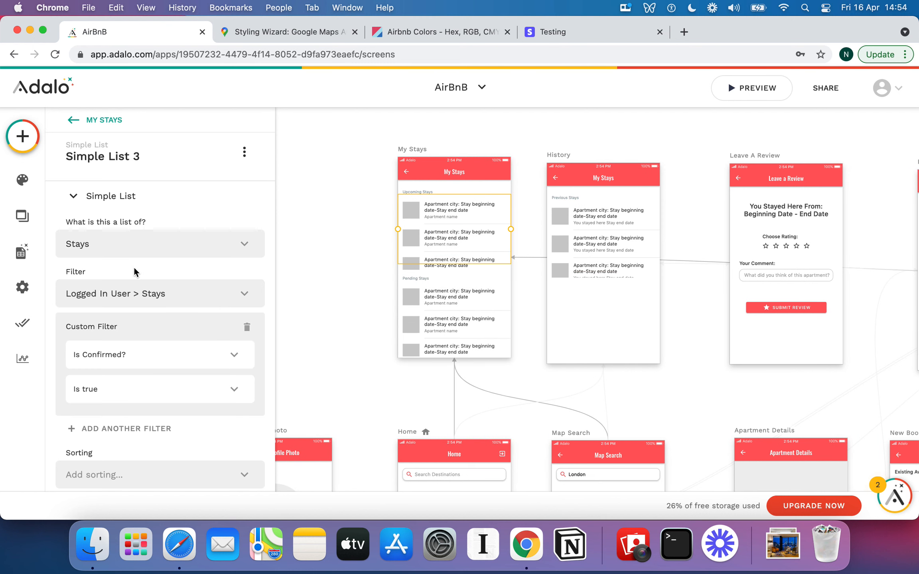
{"action": "scroll", "coordinate": [134, 272], "scroll_direction": "down", "scroll_amount": 3}
{"action": "left_click", "coordinate": [147, 339]}
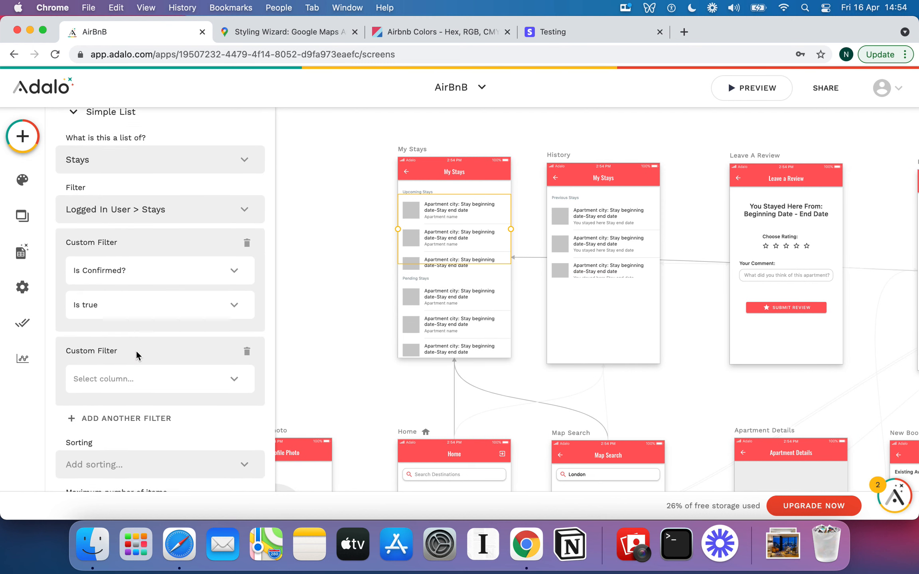
{"action": "scroll", "coordinate": [136, 349], "scroll_direction": "down", "scroll_amount": 2}
{"action": "left_click", "coordinate": [161, 326]}
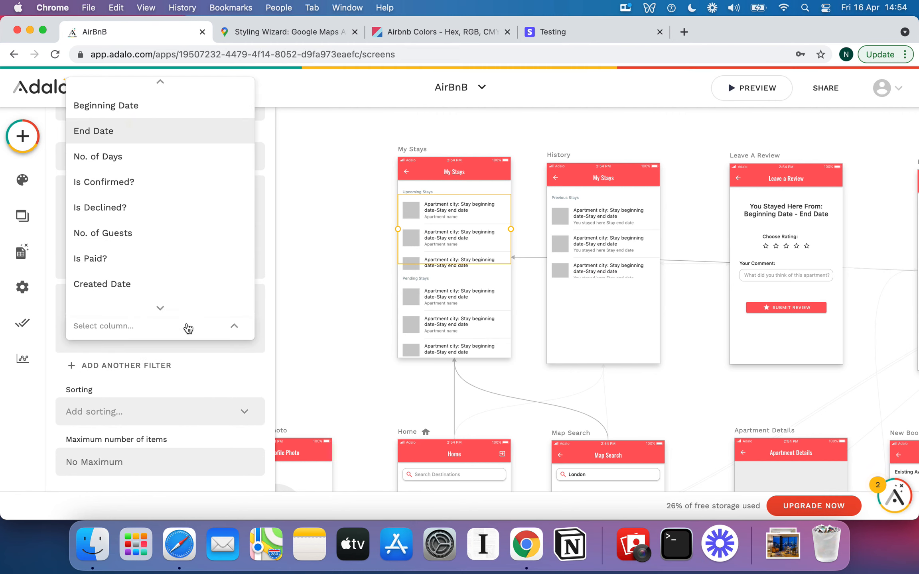
{"action": "left_click", "coordinate": [129, 127]}
Set the Upcoming Stays list's End Date filter to Is after Current Time
{"action": "left_click", "coordinate": [235, 361]}
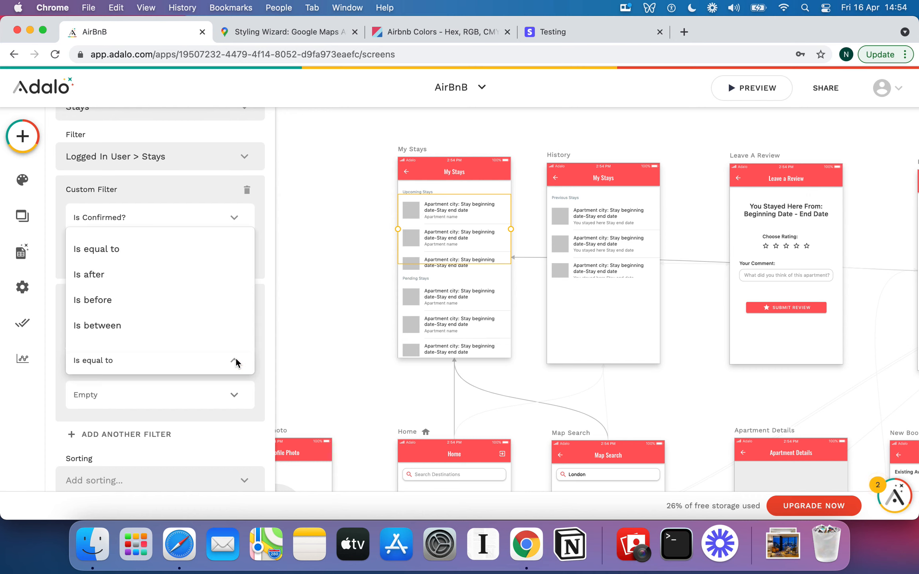
{"action": "left_click", "coordinate": [140, 299]}
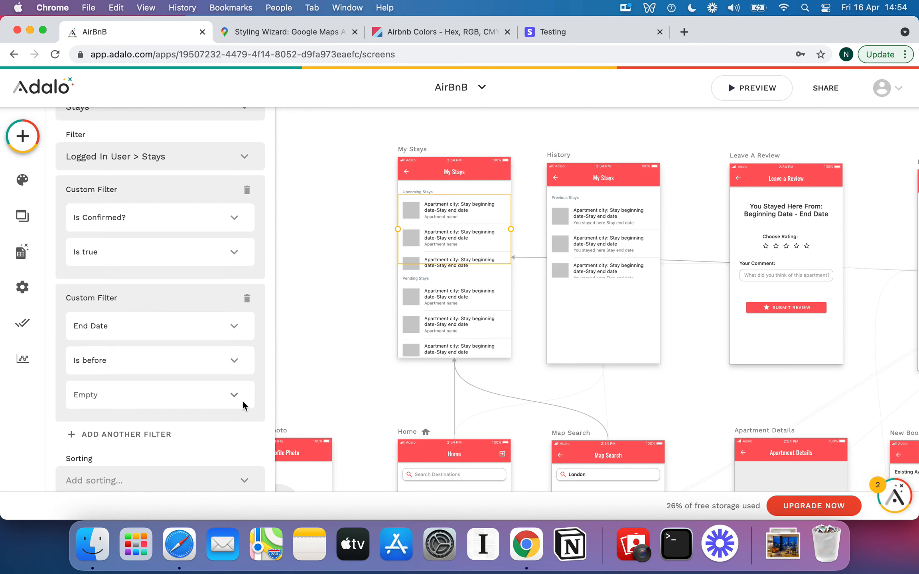
{"action": "left_click", "coordinate": [213, 361]}
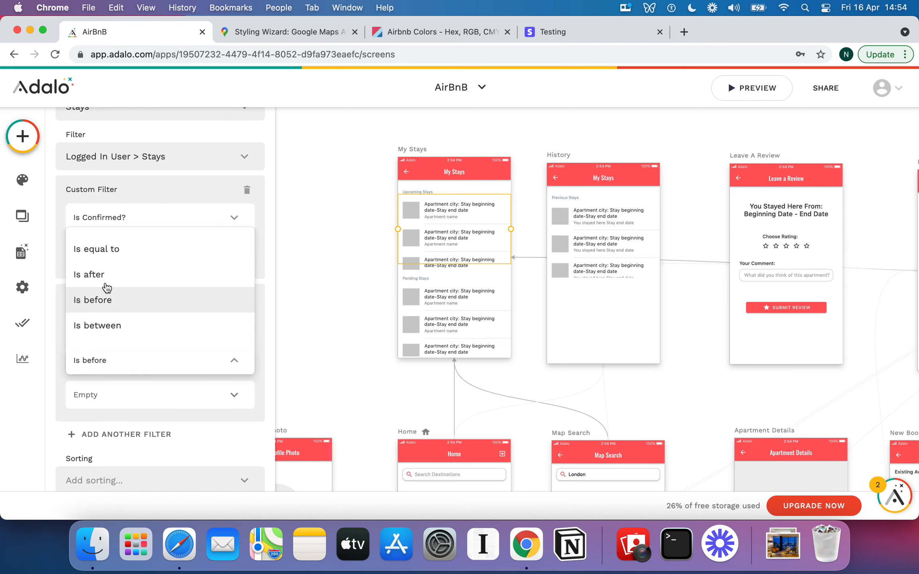
{"action": "left_click", "coordinate": [91, 274]}
{"action": "left_click", "coordinate": [235, 394]}
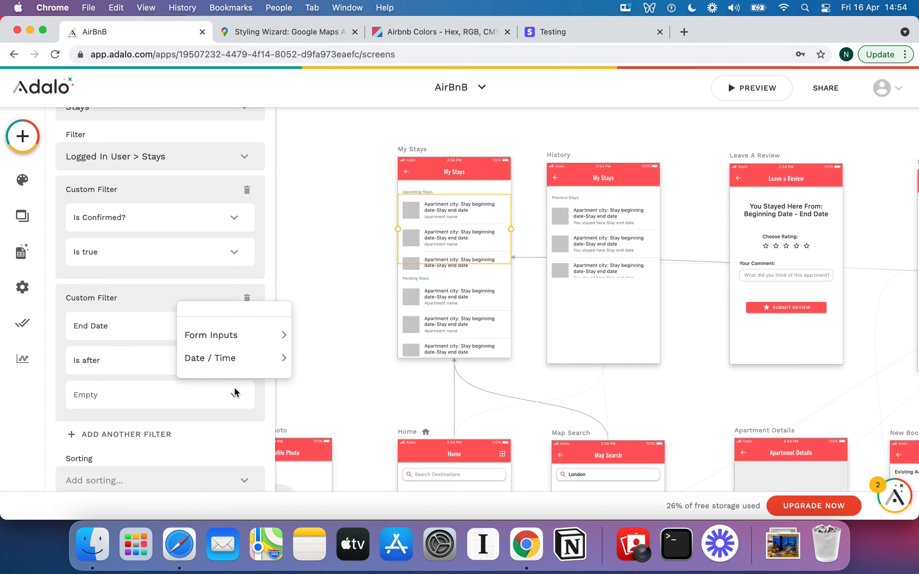
{"action": "mouse_move", "coordinate": [236, 361]}
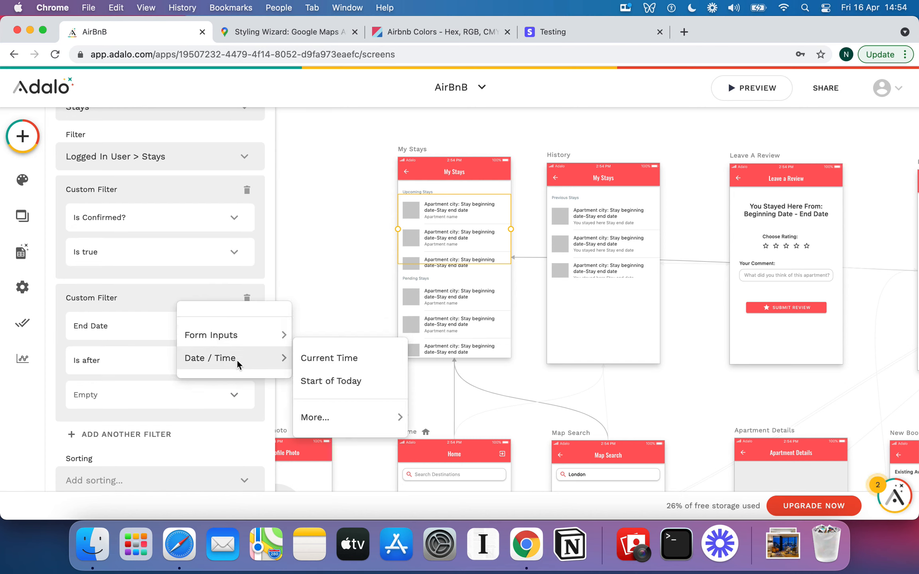
{"action": "left_click", "coordinate": [324, 365]}
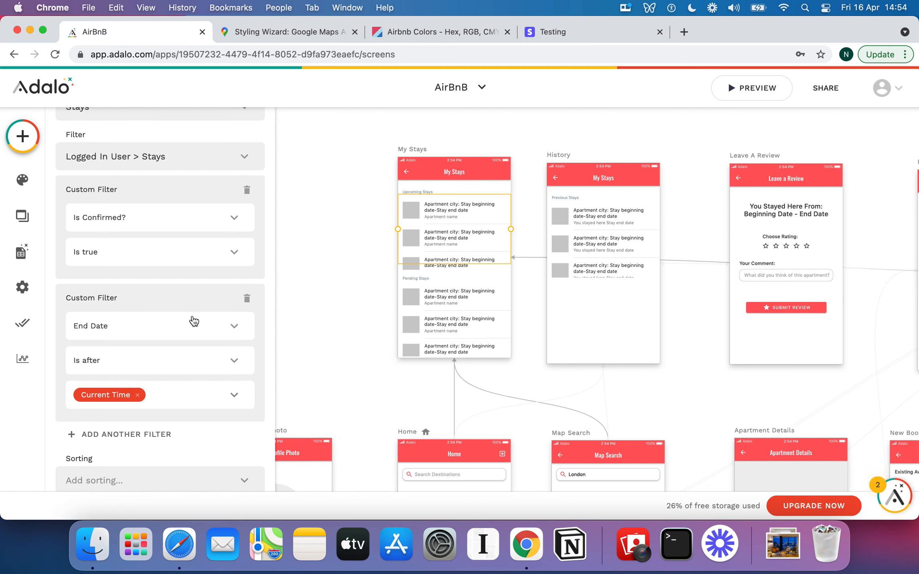
Change the comparison of the End Date filter on the History screen's Previous Stays list to Is before
{"action": "left_click", "coordinate": [616, 246]}
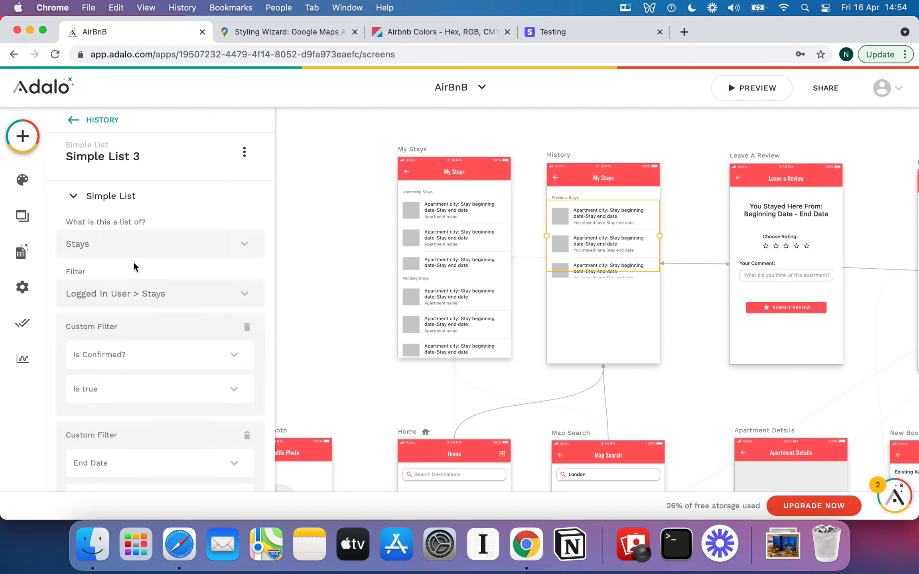
{"action": "scroll", "coordinate": [158, 351], "scroll_direction": "down", "scroll_amount": 5}
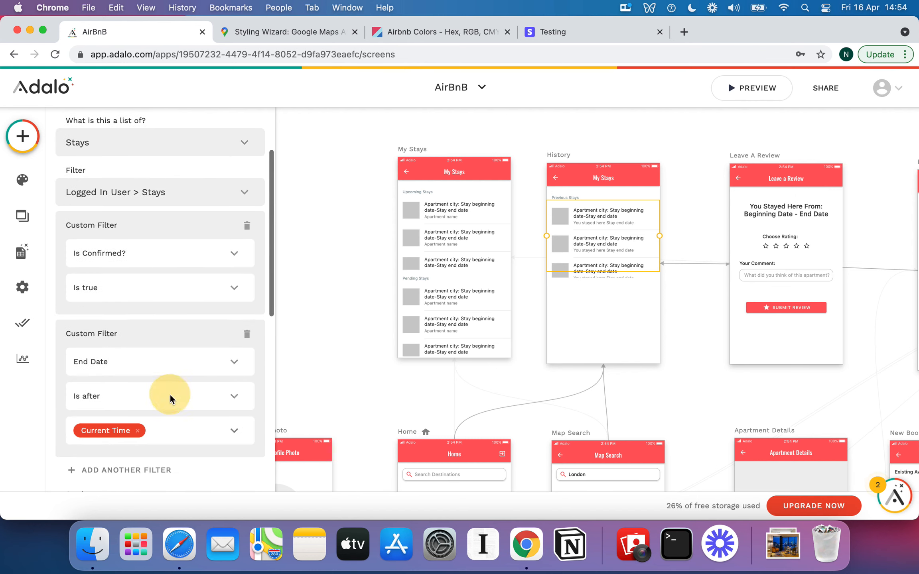
{"action": "left_click", "coordinate": [170, 396]}
{"action": "left_click", "coordinate": [94, 336]}
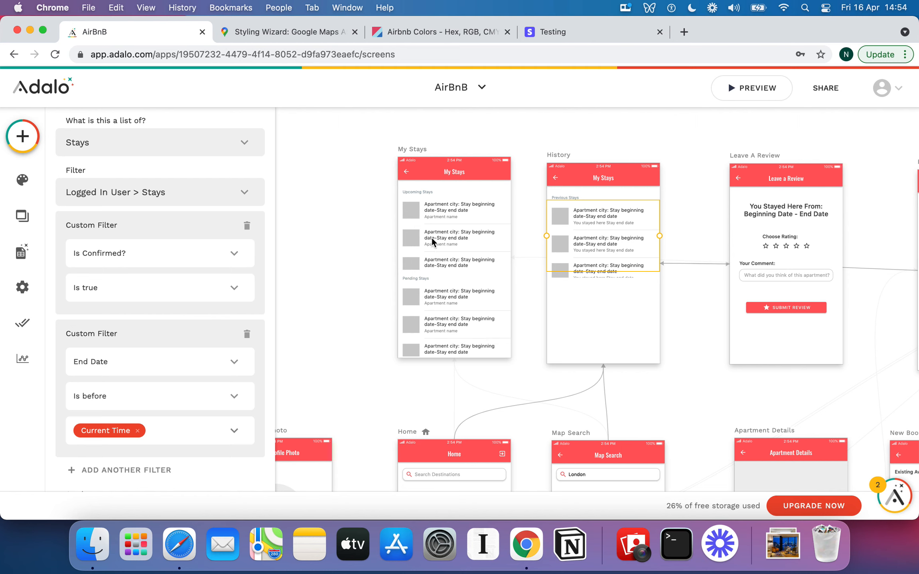
{"action": "left_click", "coordinate": [335, 272]}
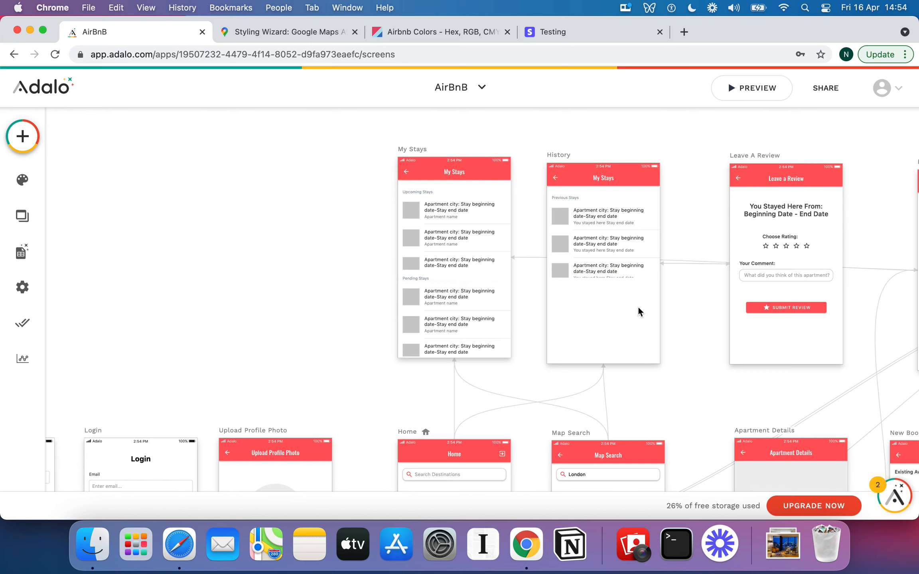
Review the overall layout of the app's screens and their links, looking closer at the Home and Map Search screens
{"action": "scroll", "coordinate": [637, 306], "scroll_direction": "right", "scroll_amount": 10}
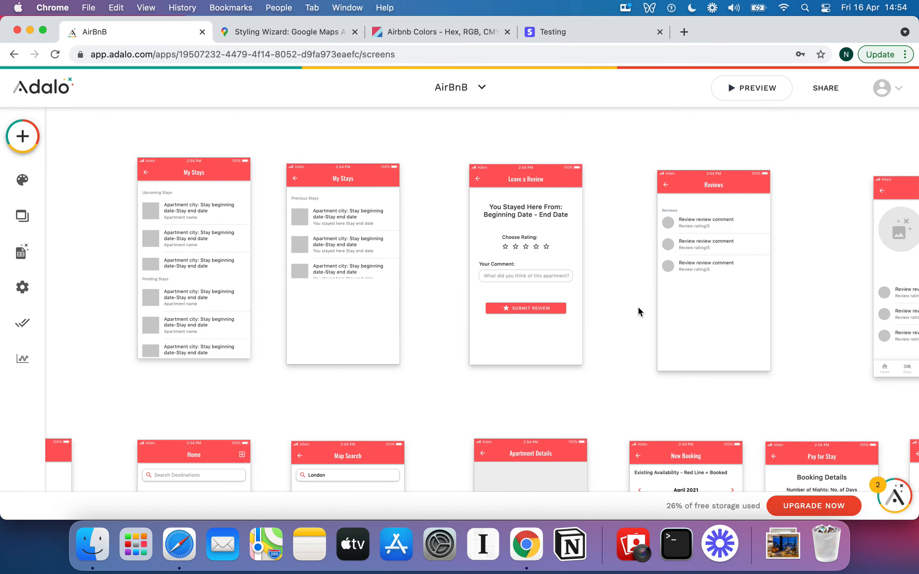
{"action": "scroll", "coordinate": [638, 306], "scroll_direction": "down", "scroll_amount": 8}
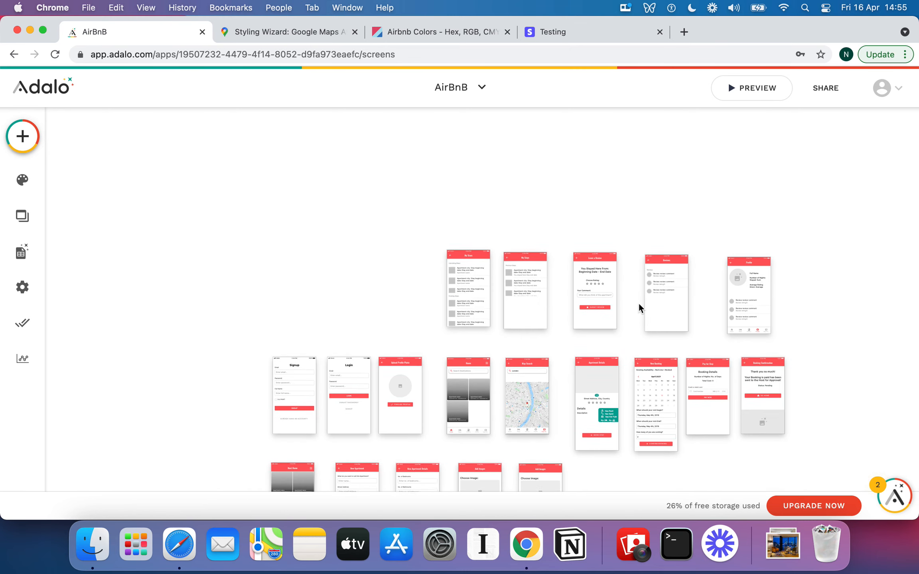
{"action": "scroll", "coordinate": [639, 302], "scroll_direction": "up", "scroll_amount": 5}
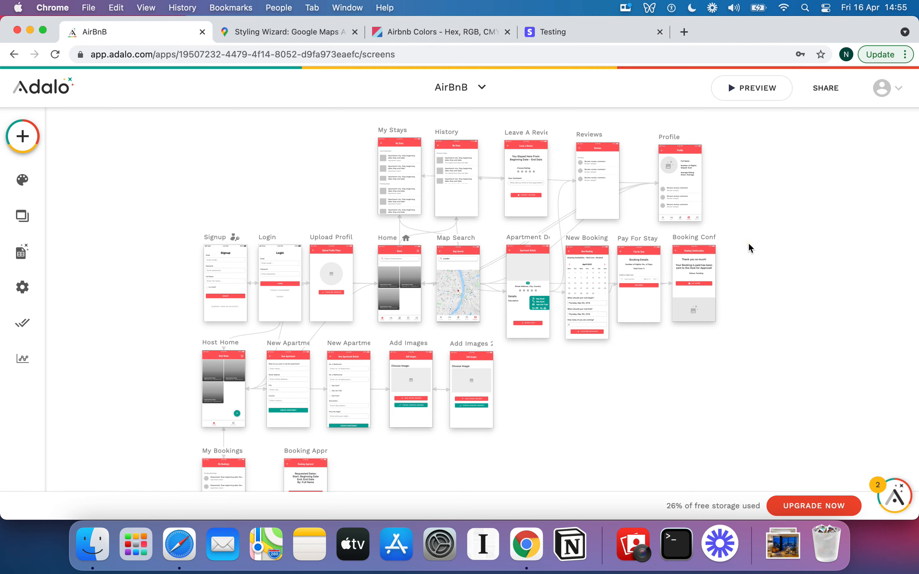
{"action": "scroll", "coordinate": [749, 243], "scroll_direction": "down", "scroll_amount": 2}
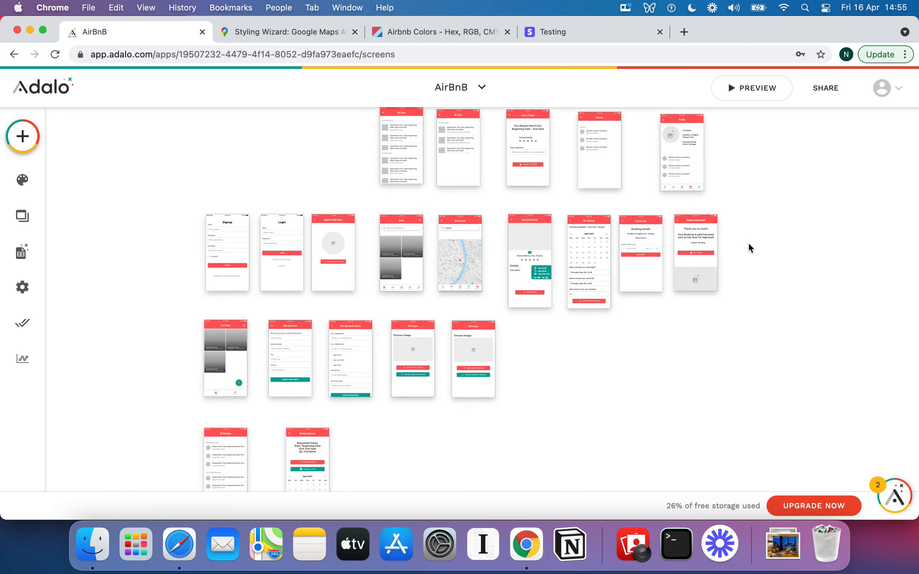
{"action": "scroll", "coordinate": [749, 244], "scroll_direction": "up", "scroll_amount": 1}
{"action": "scroll", "coordinate": [749, 243], "scroll_direction": "up", "scroll_amount": 1}
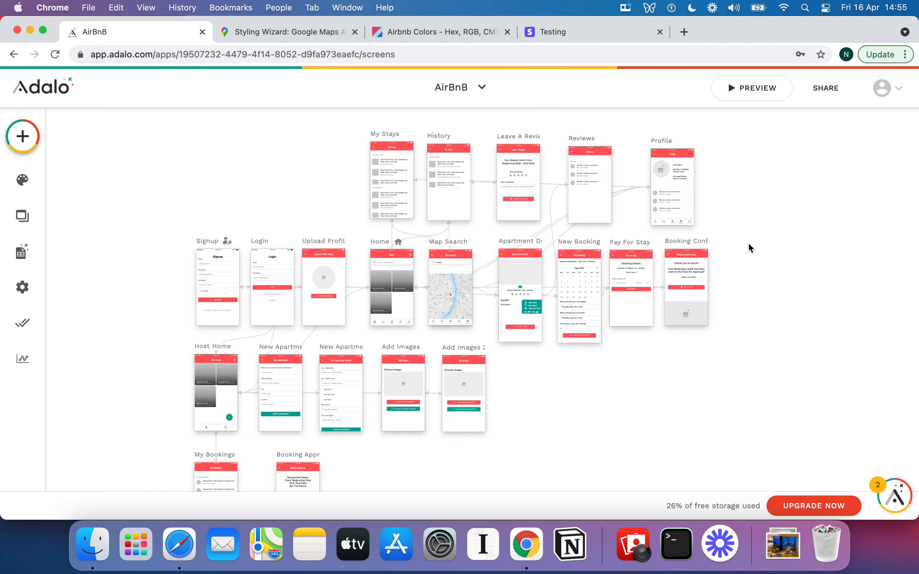
{"action": "scroll", "coordinate": [748, 245], "scroll_direction": "down", "scroll_amount": 2}
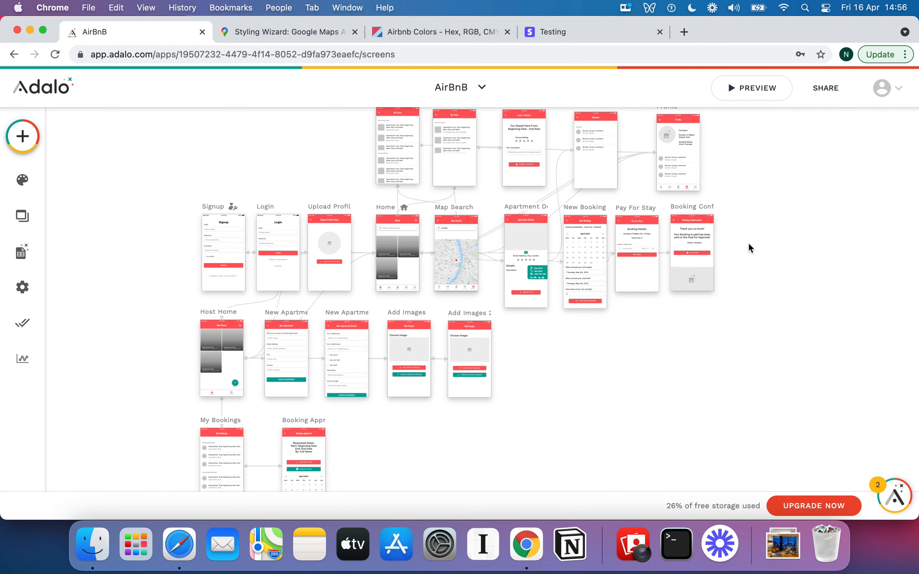
{"action": "scroll", "coordinate": [319, 308], "scroll_direction": "up", "scroll_amount": 10}
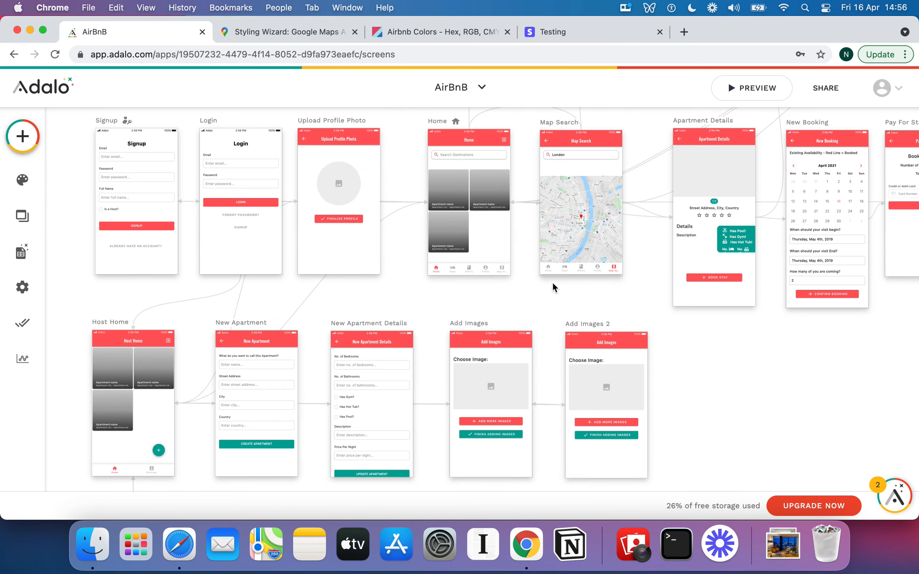
{"action": "scroll", "coordinate": [552, 282], "scroll_direction": "up", "scroll_amount": 5}
{"action": "scroll", "coordinate": [552, 282], "scroll_direction": "right", "scroll_amount": 2}
{"action": "scroll", "coordinate": [486, 259], "scroll_direction": "up", "scroll_amount": 10}
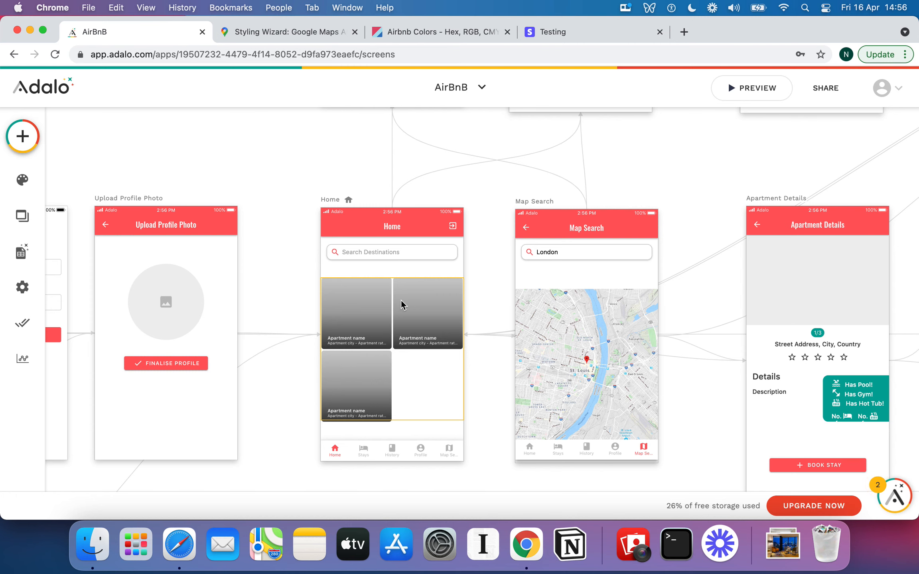
{"action": "left_click", "coordinate": [321, 160]}
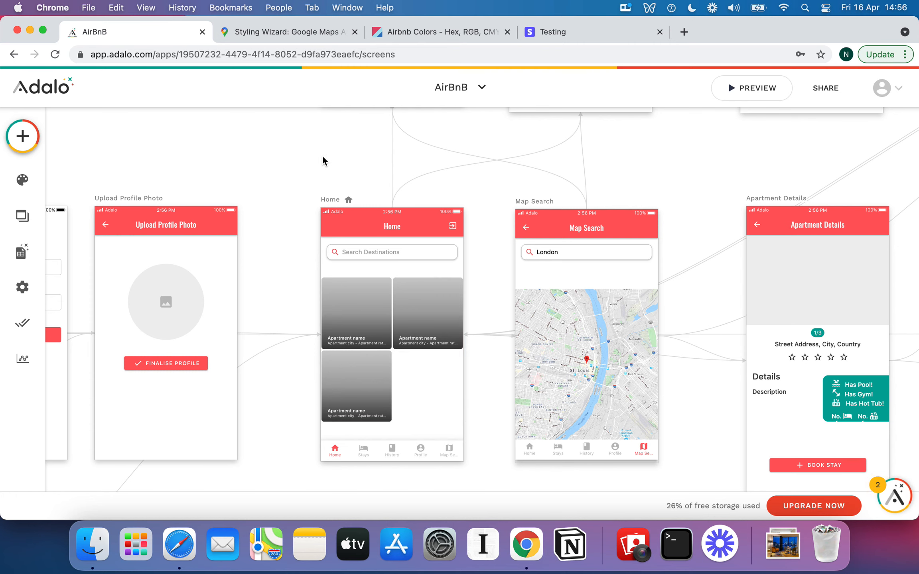
{"action": "scroll", "coordinate": [324, 160], "scroll_direction": "down", "scroll_amount": 5}
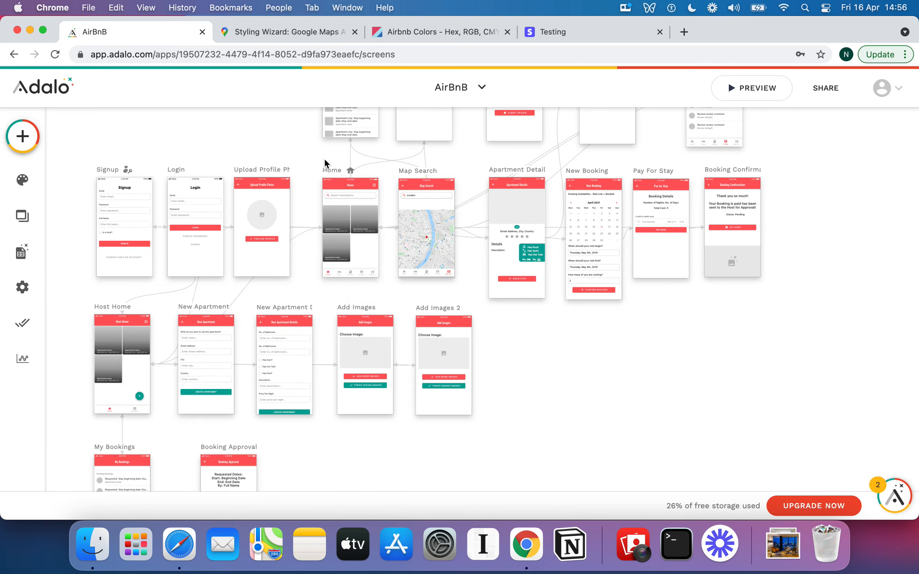
{"action": "scroll", "coordinate": [324, 158], "scroll_direction": "down", "scroll_amount": 5}
{"action": "scroll", "coordinate": [411, 254], "scroll_direction": "down", "scroll_amount": 3}
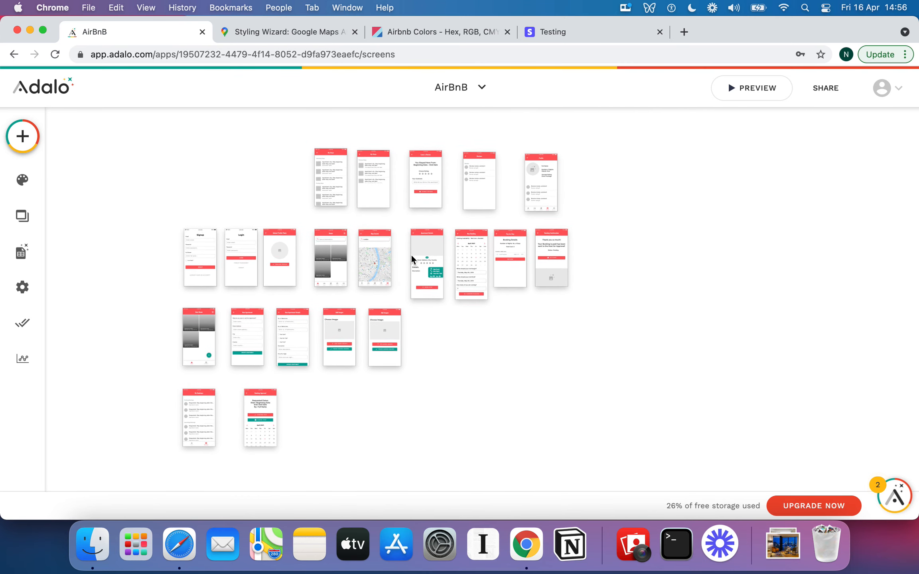
{"action": "left_click", "coordinate": [514, 345]}
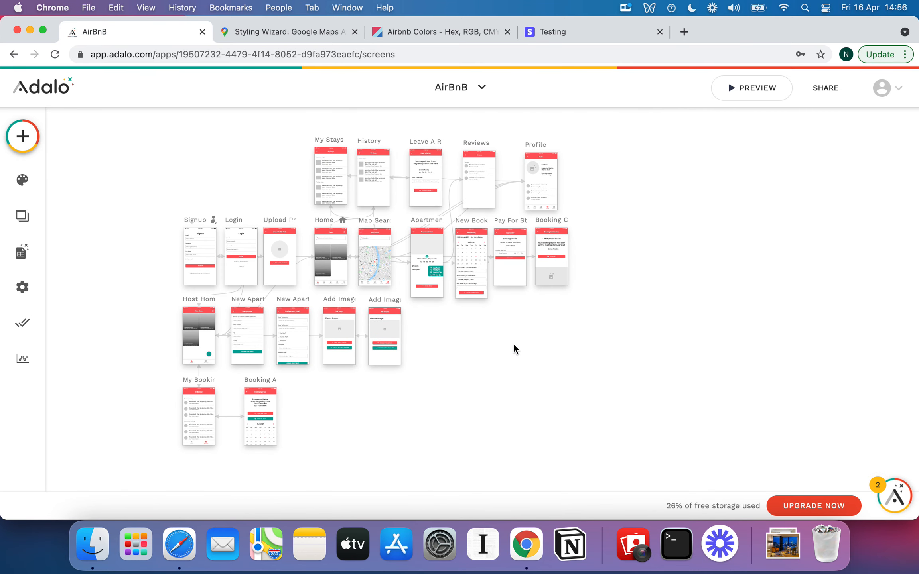